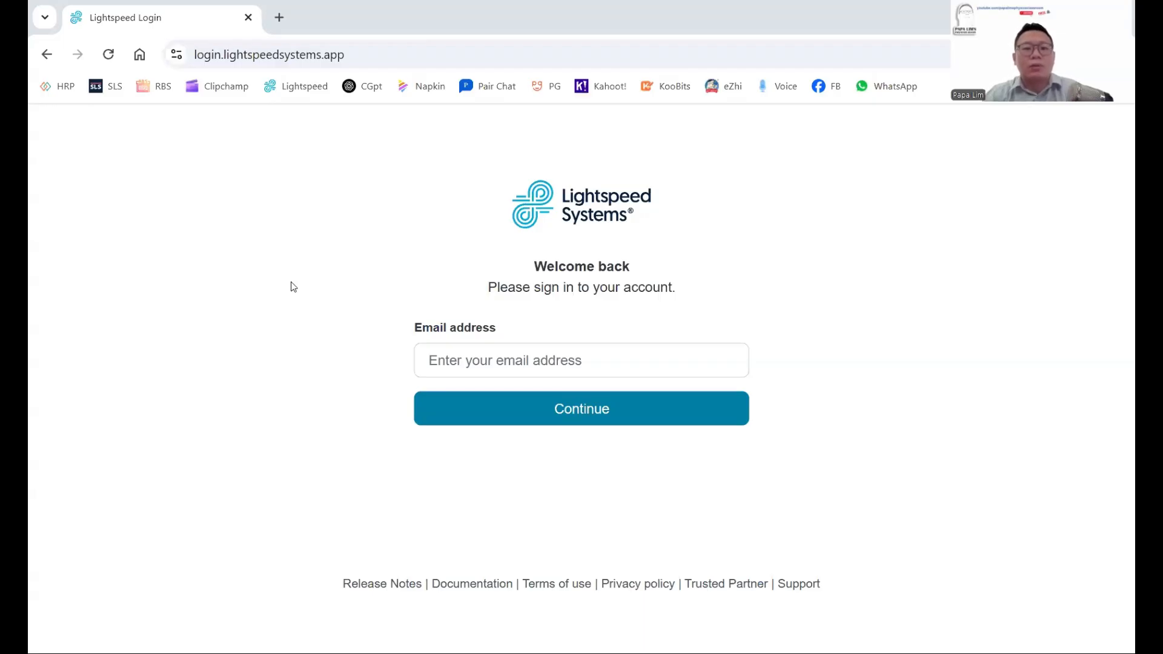
# Sign in with the saved school Google account to reach My Classes with four 2025 classes.
pyautogui.click(445, 367)
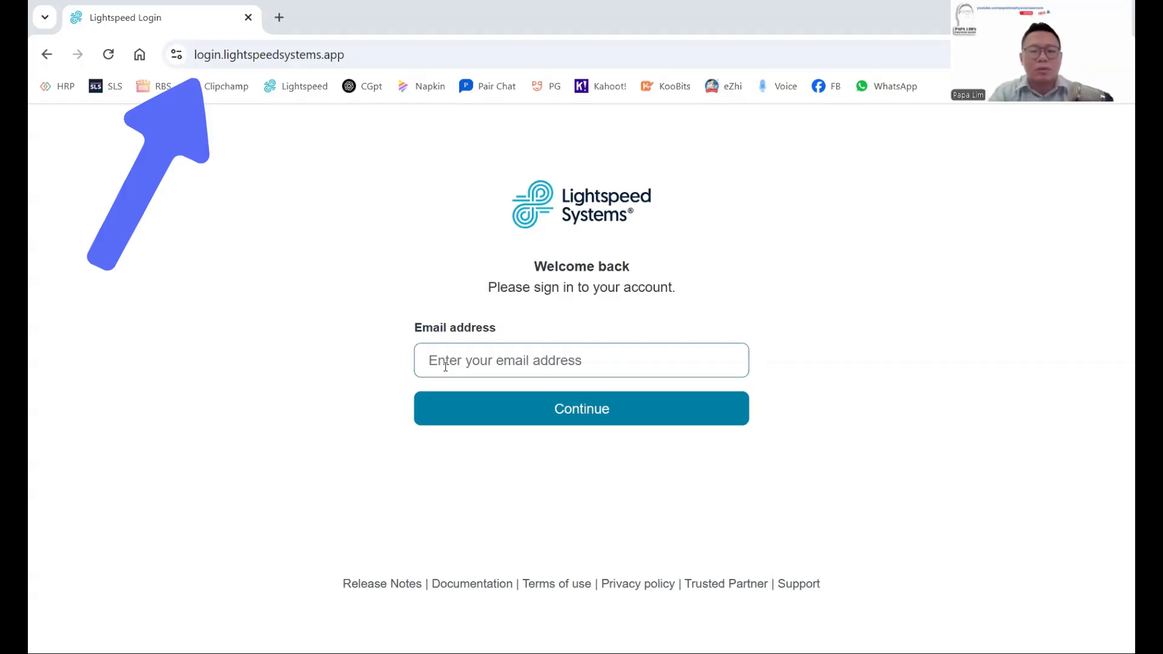
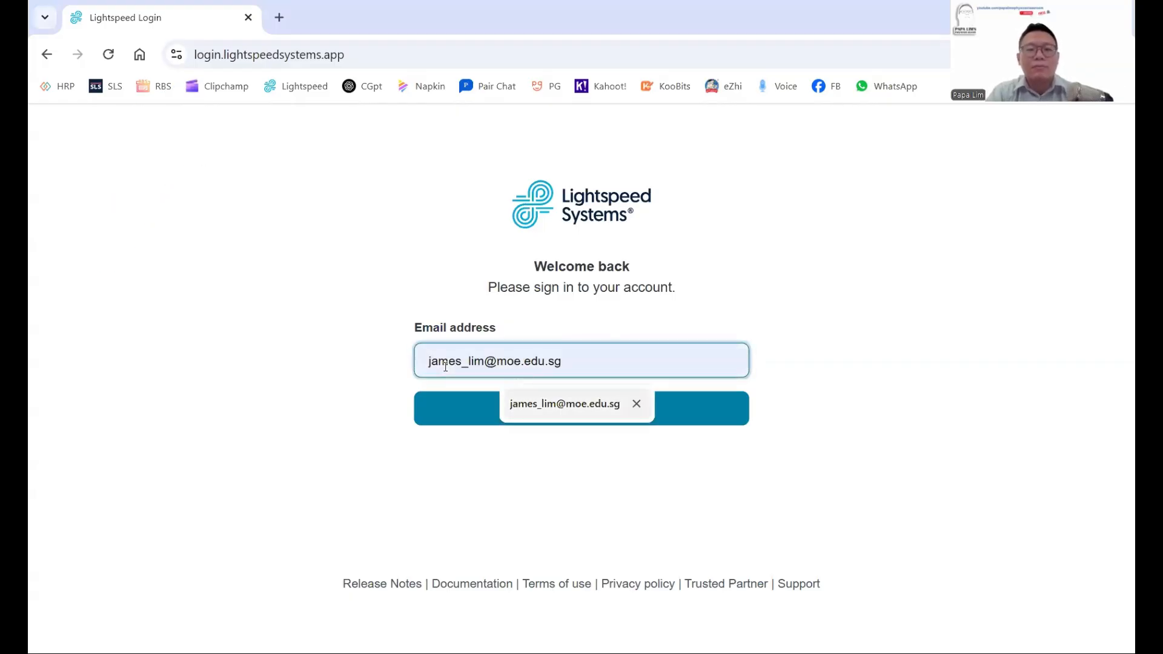
pyautogui.click(565, 403)
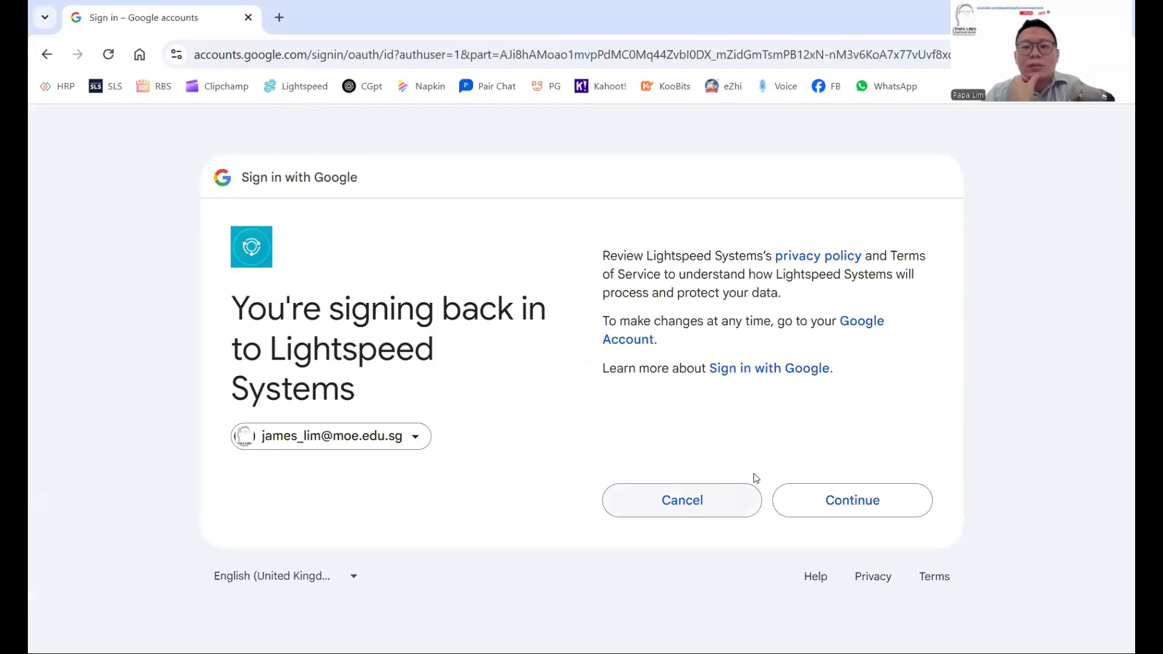
pyautogui.click(818, 498)
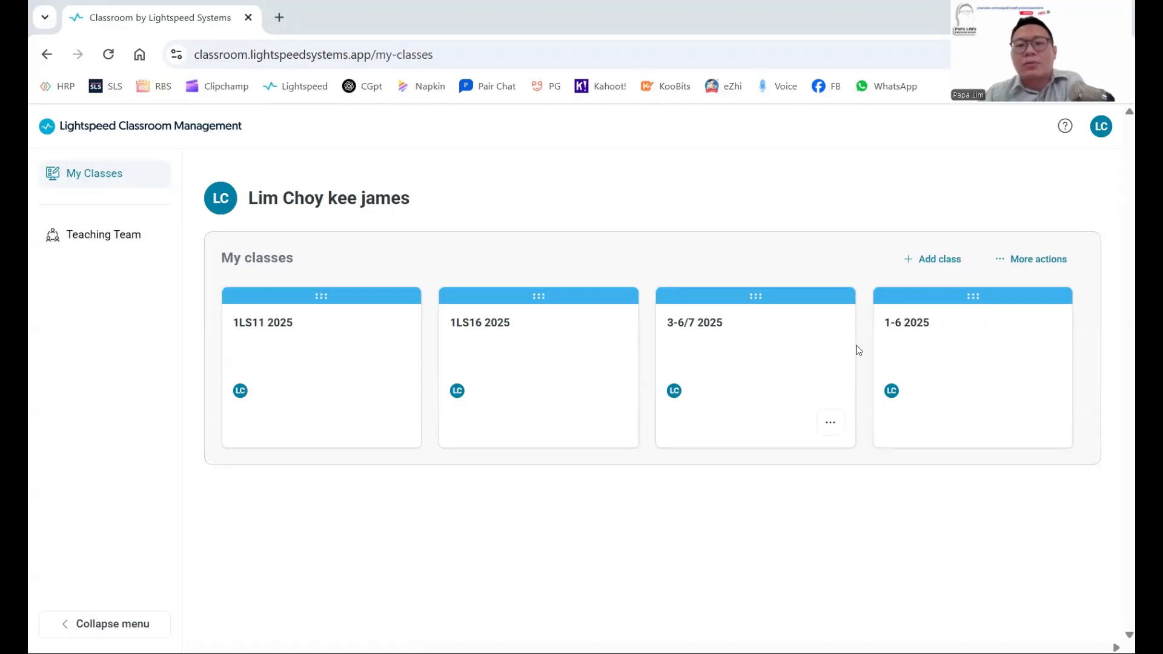
# Add a class named 'Test' so it appears beside the four 2025 classes.
pyautogui.click(935, 258)
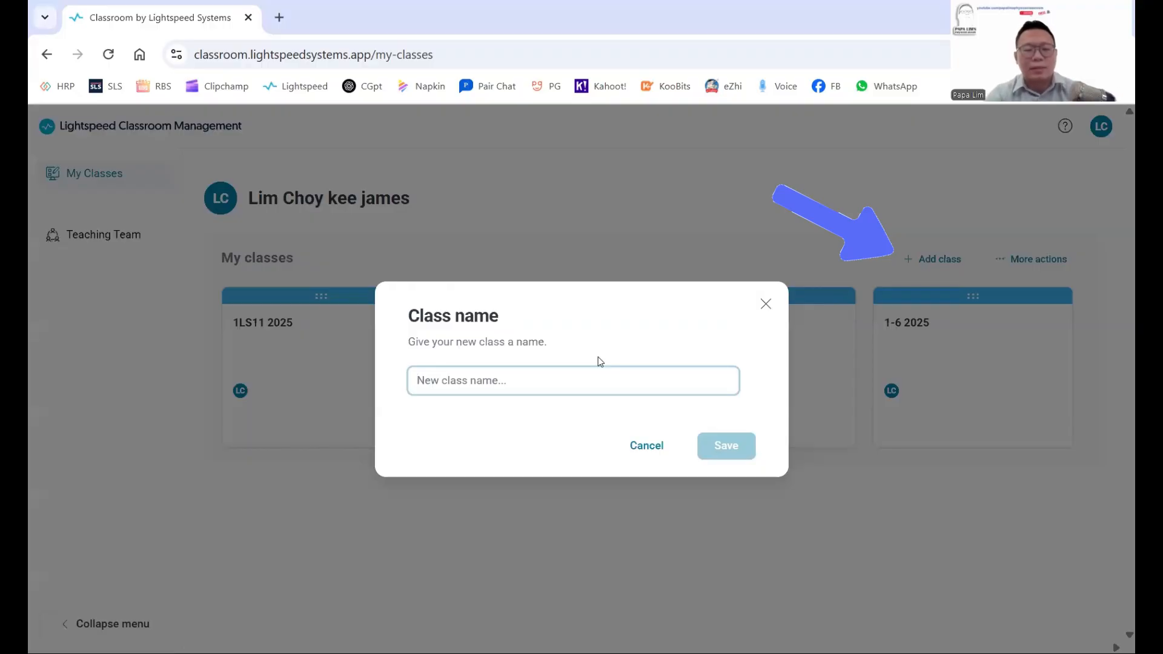
pyautogui.write('Test')
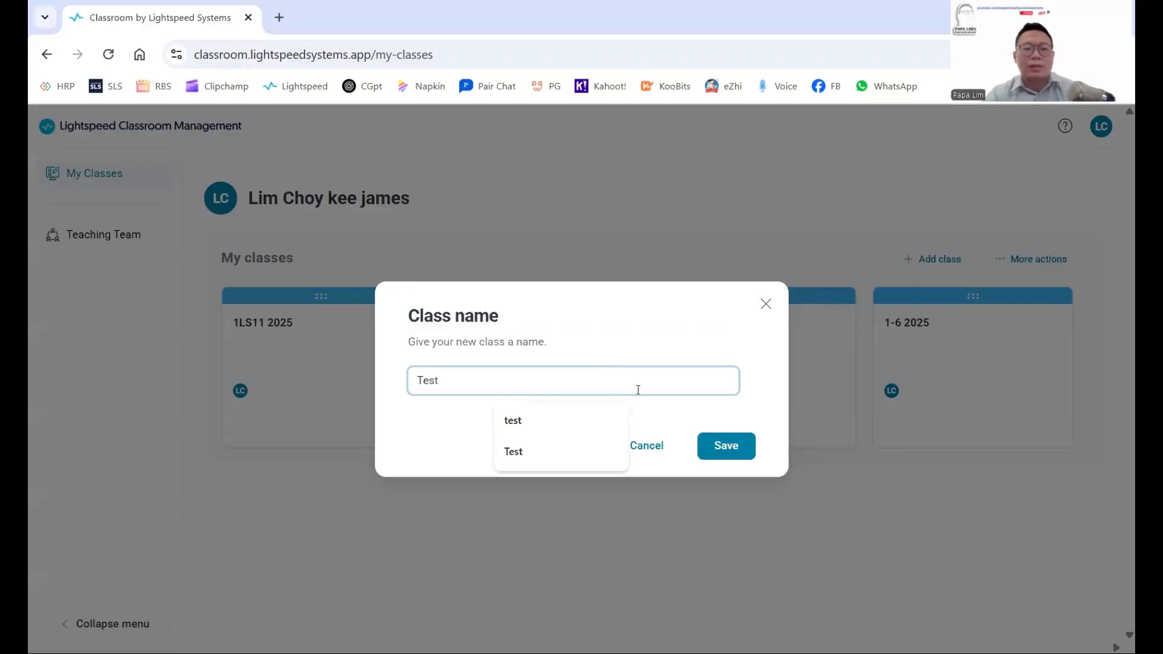
pyautogui.click(737, 455)
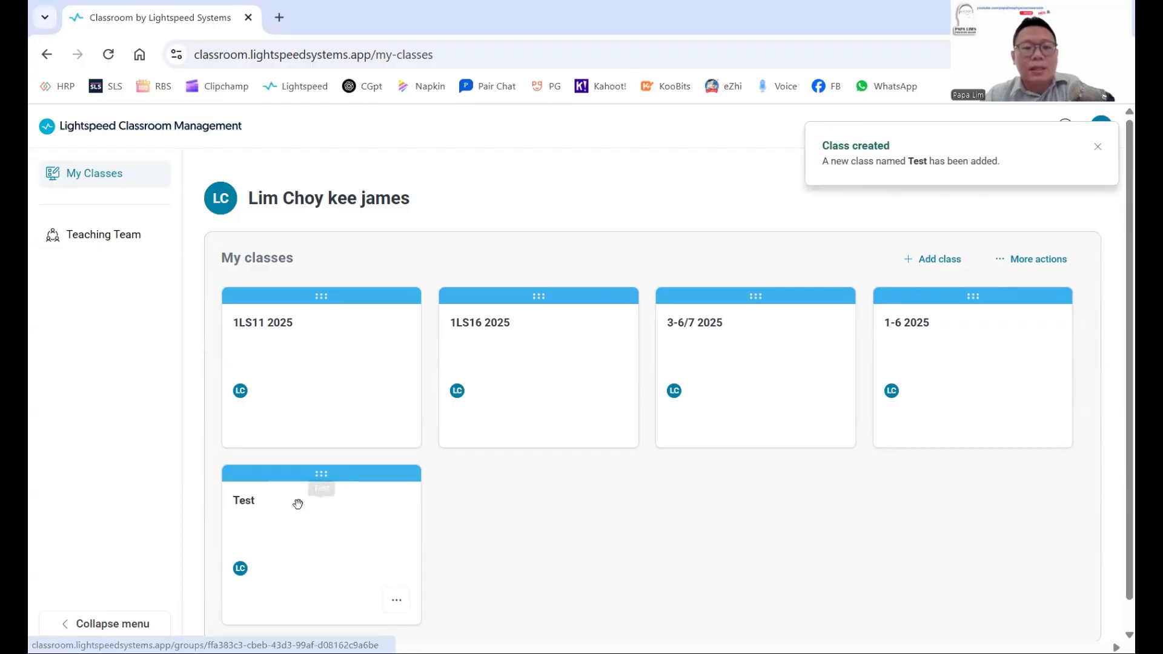
pyautogui.scroll(-1, 427, 486)
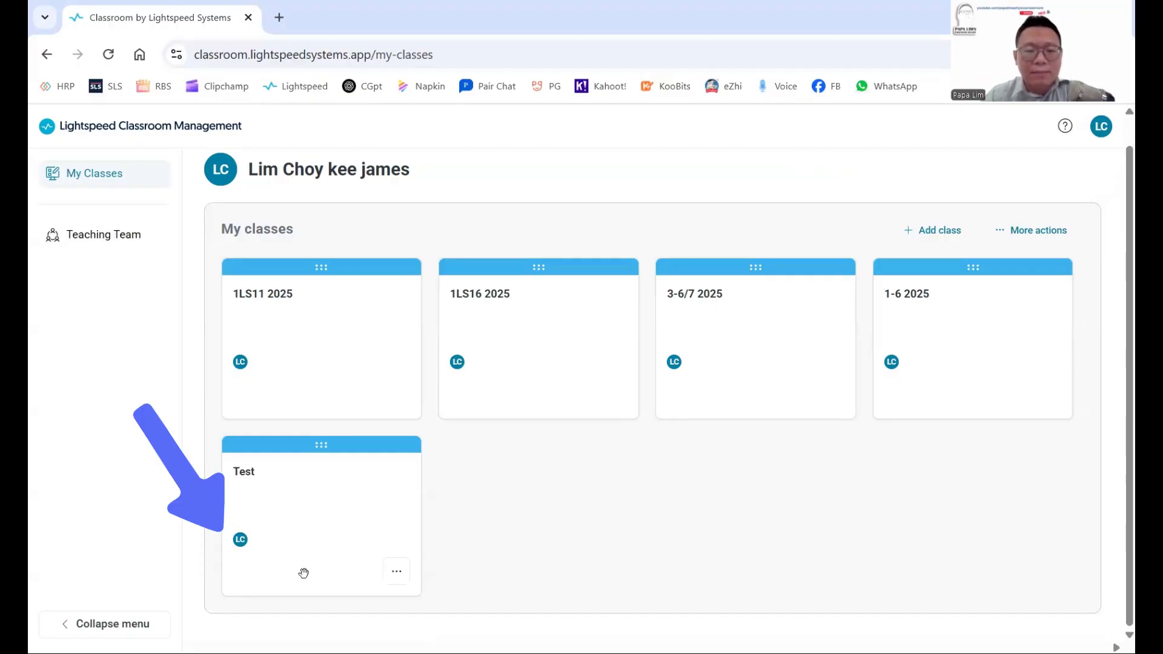
# Check the Test card's options menu, then open the Test class page with no students.
pyautogui.click(396, 572)
pyautogui.scroll(-1, 482, 519)
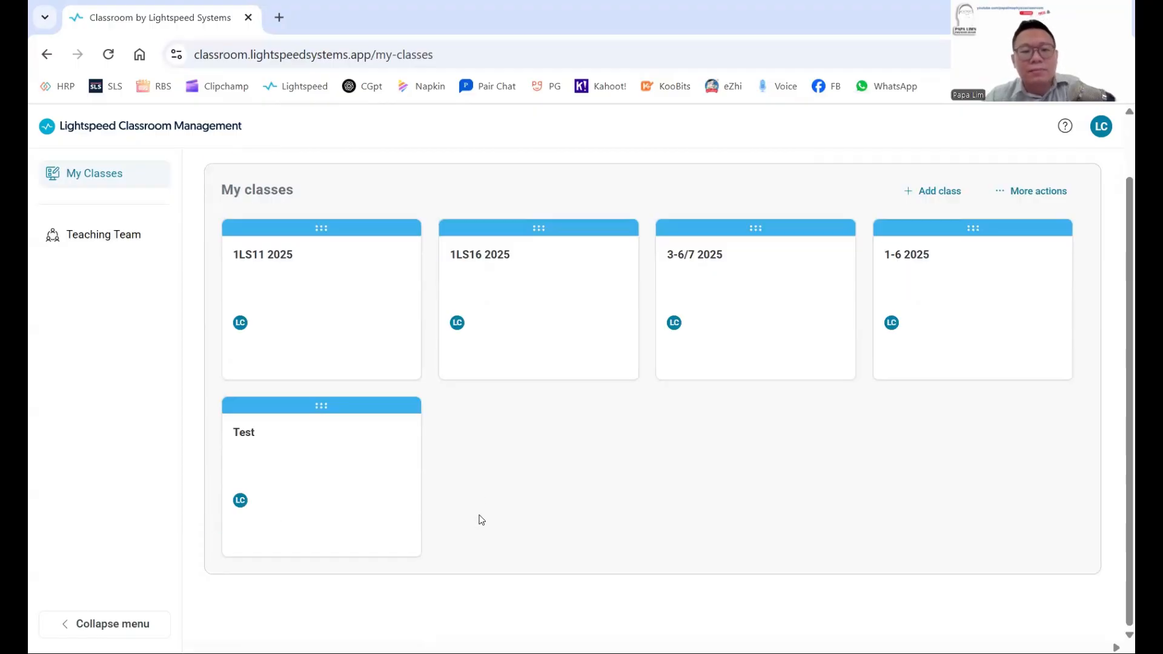
pyautogui.click(403, 535)
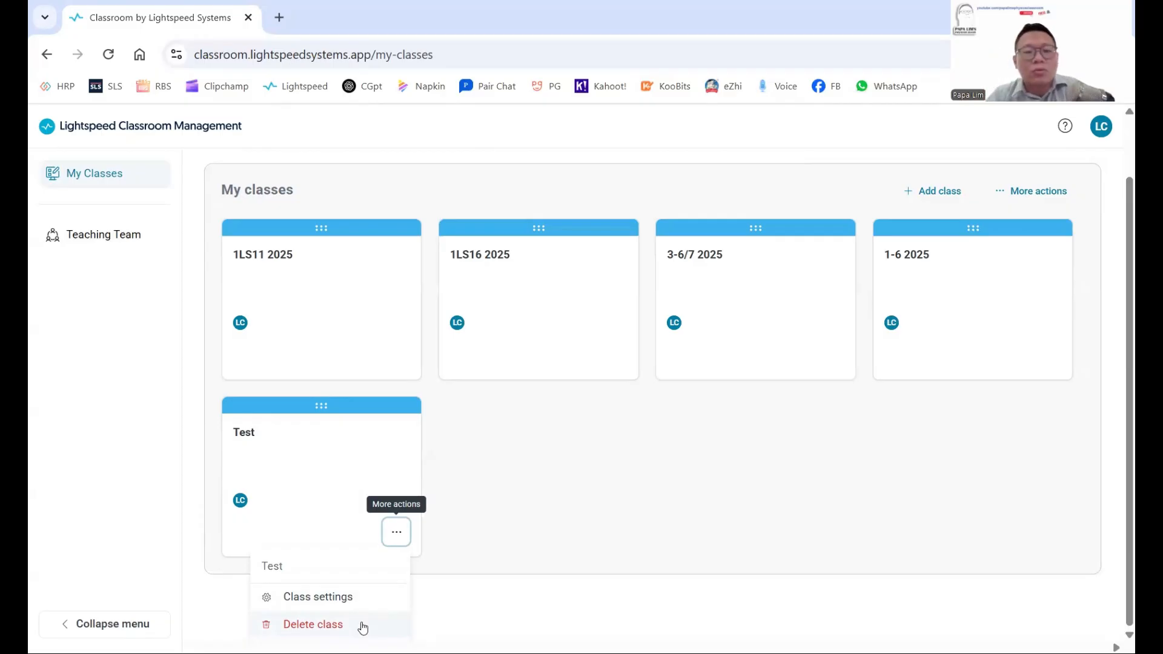
pyautogui.click(367, 450)
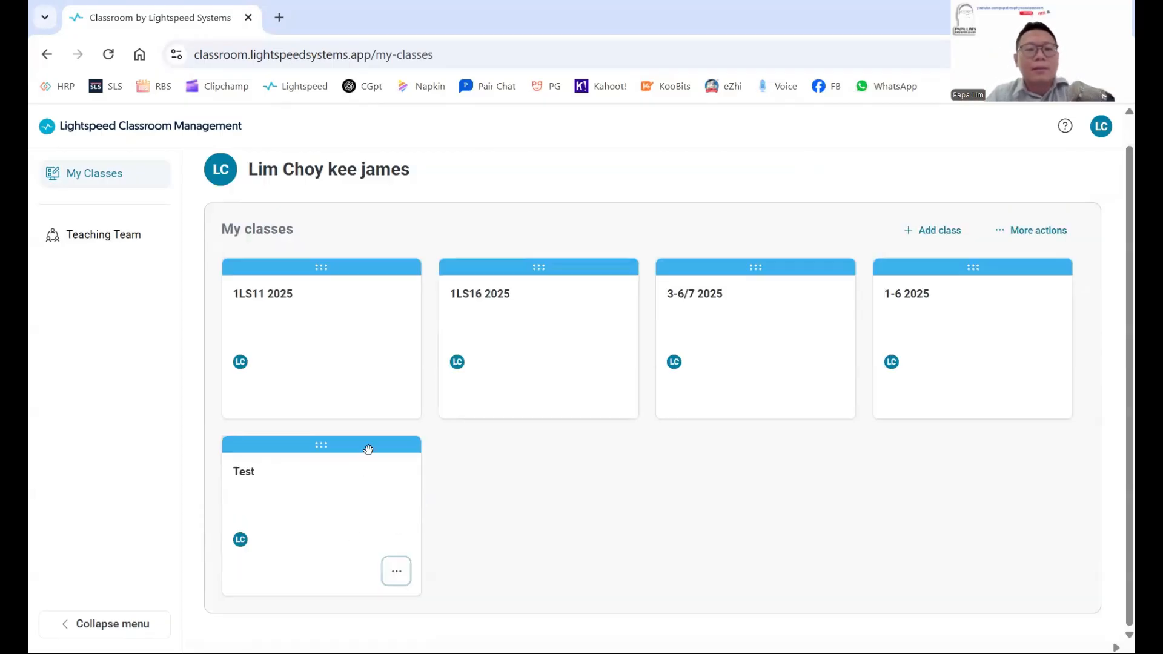
pyautogui.click(330, 502)
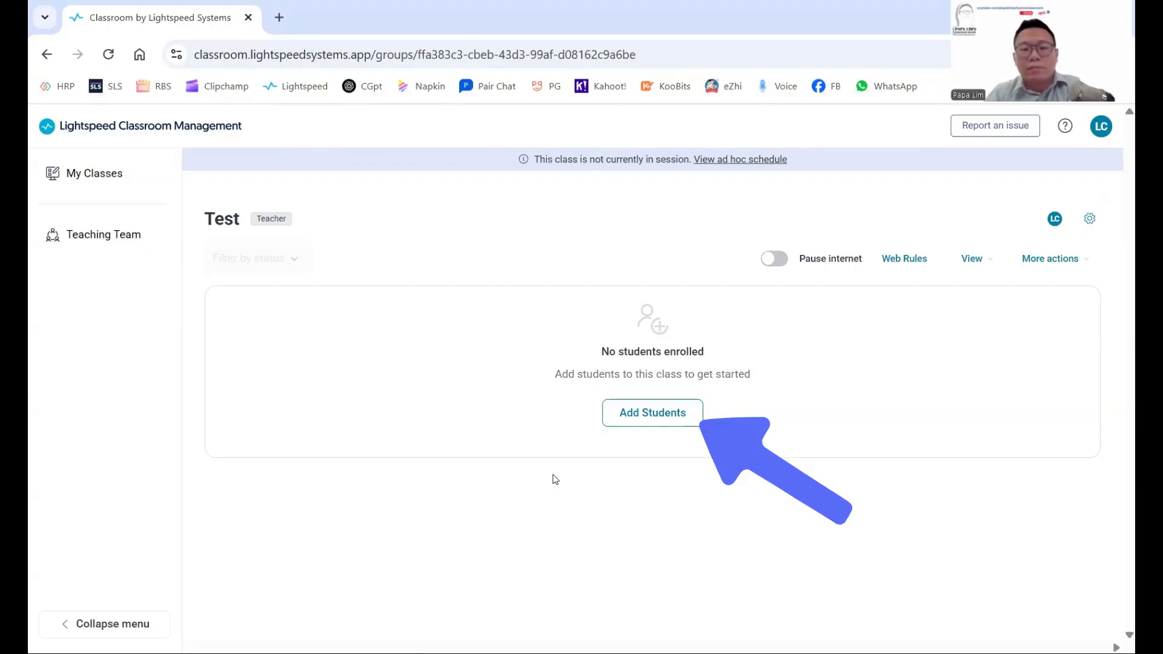
# Open Add Students, view the Invite Code tab, and return to the Email address tab.
pyautogui.click(652, 413)
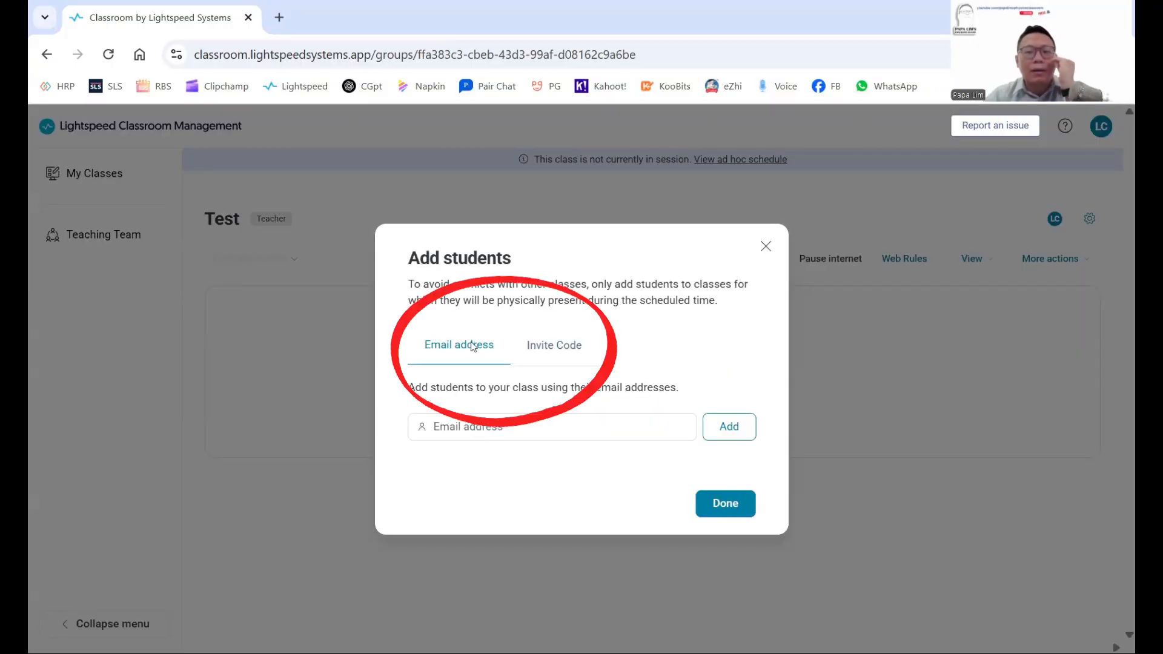
pyautogui.click(560, 351)
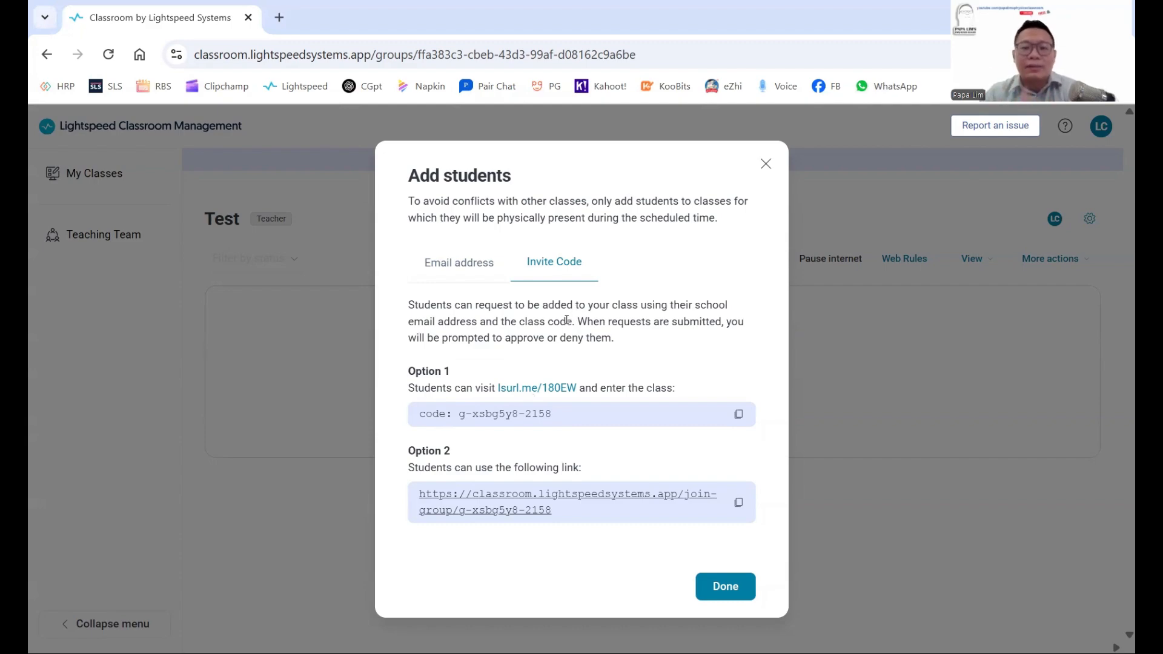
pyautogui.click(492, 276)
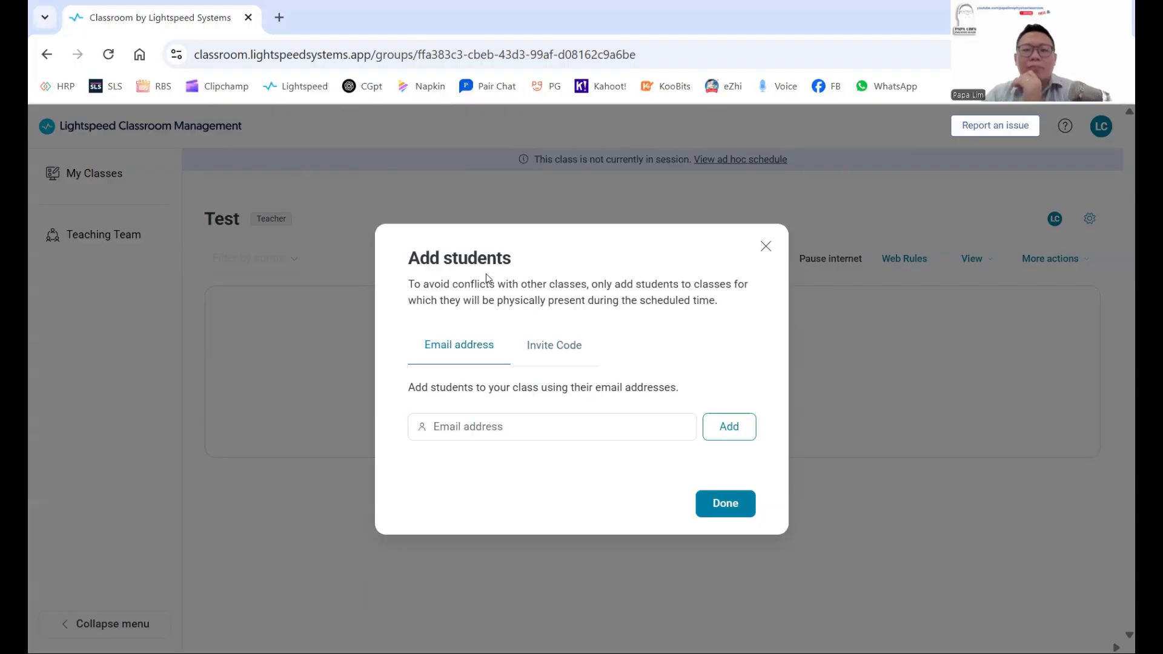
# Enroll the test student in Test by entering their school e-mail address and adding them.
pyautogui.click(512, 423)
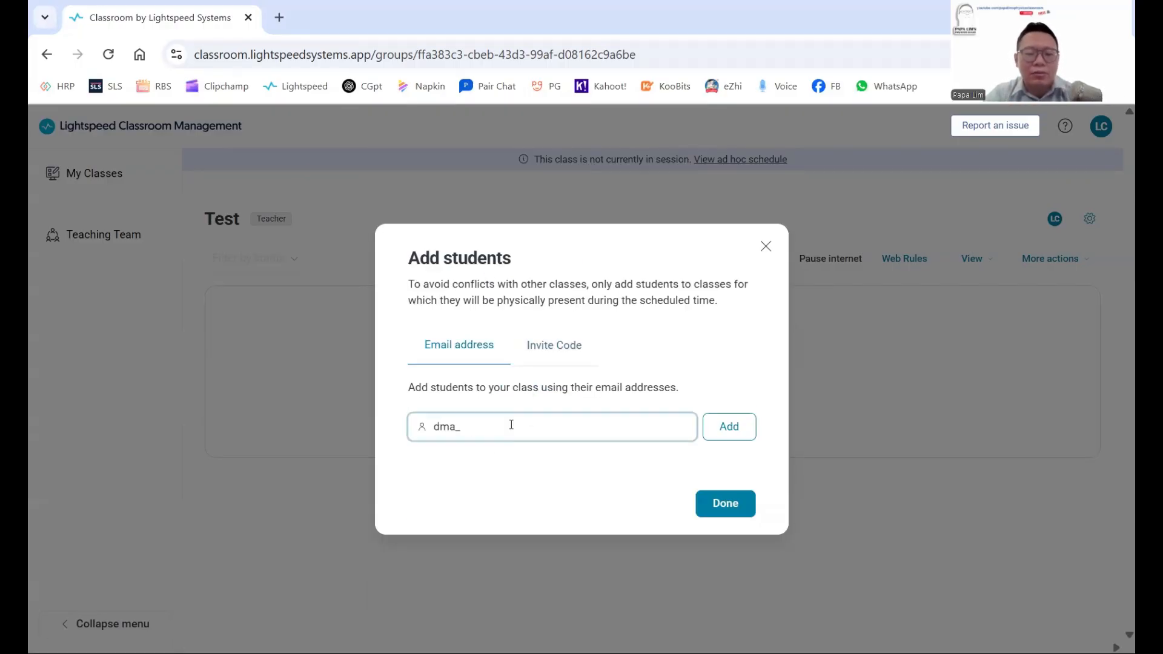
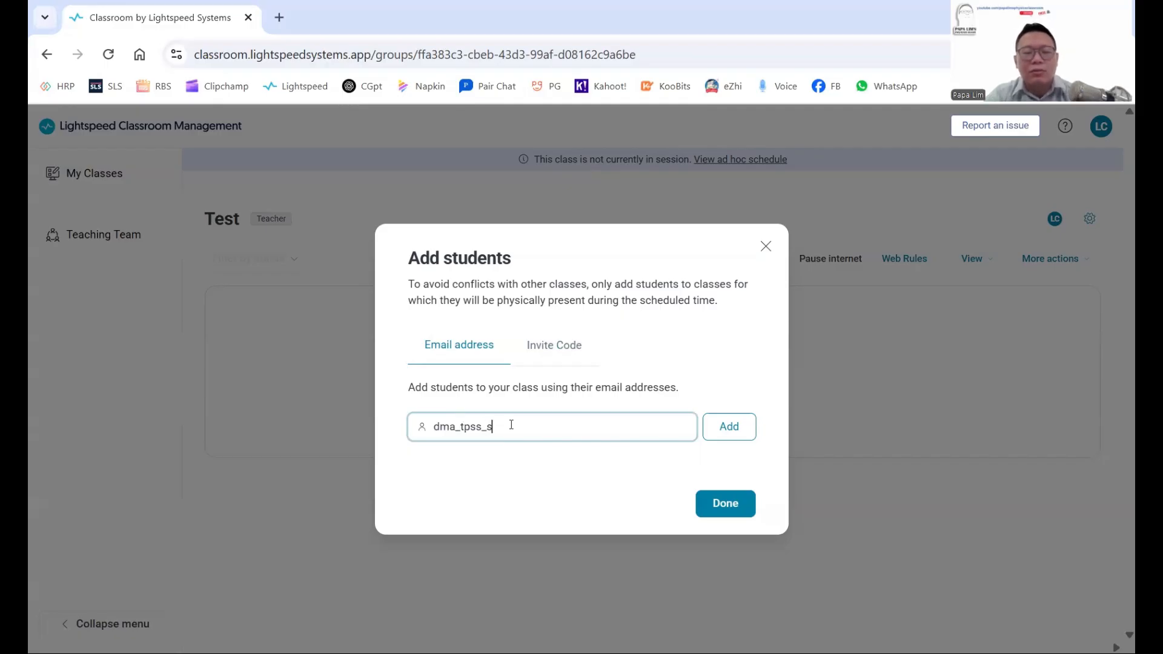
pyautogui.hotkey('ctrl', 'a')
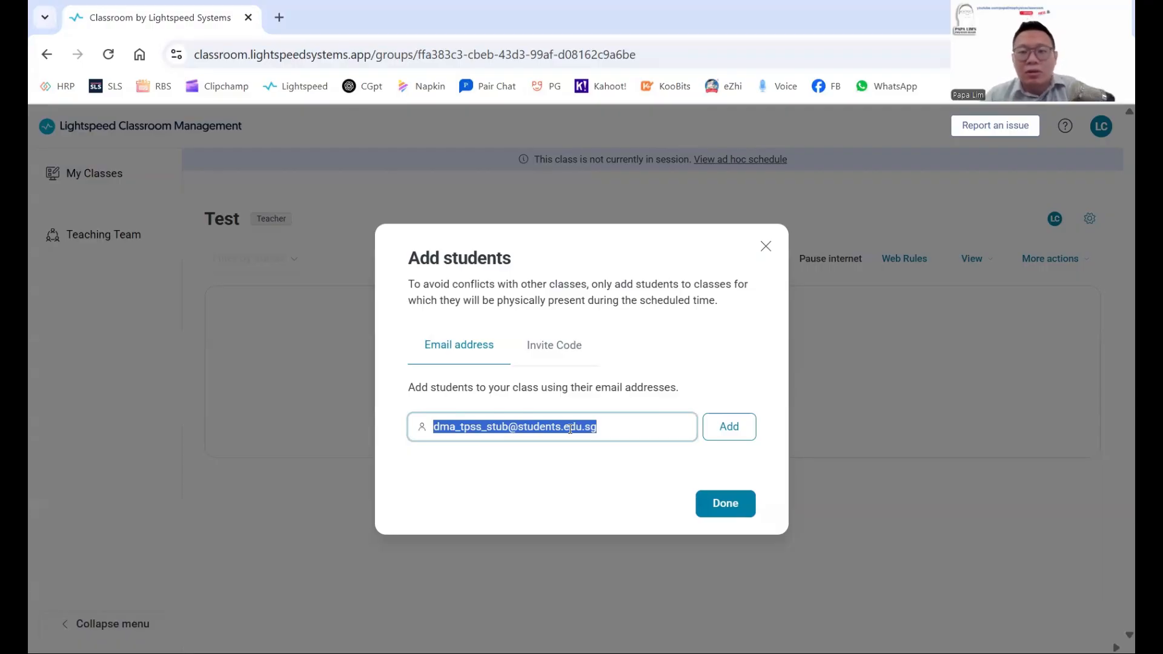
pyautogui.click(730, 429)
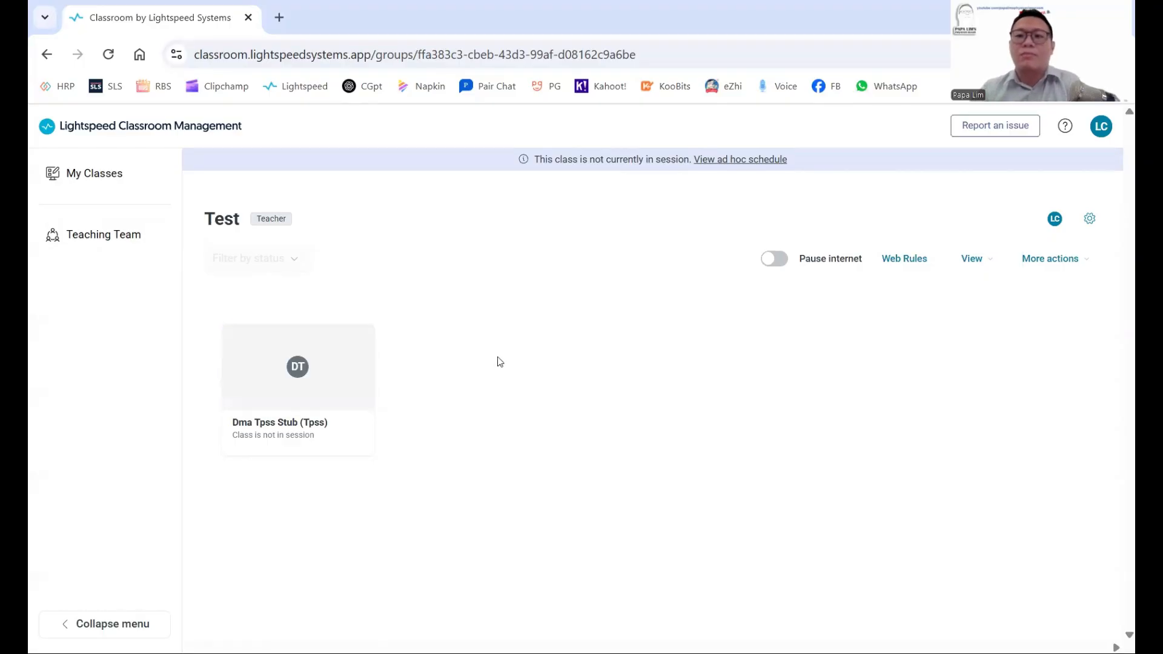
pyautogui.click(1094, 223)
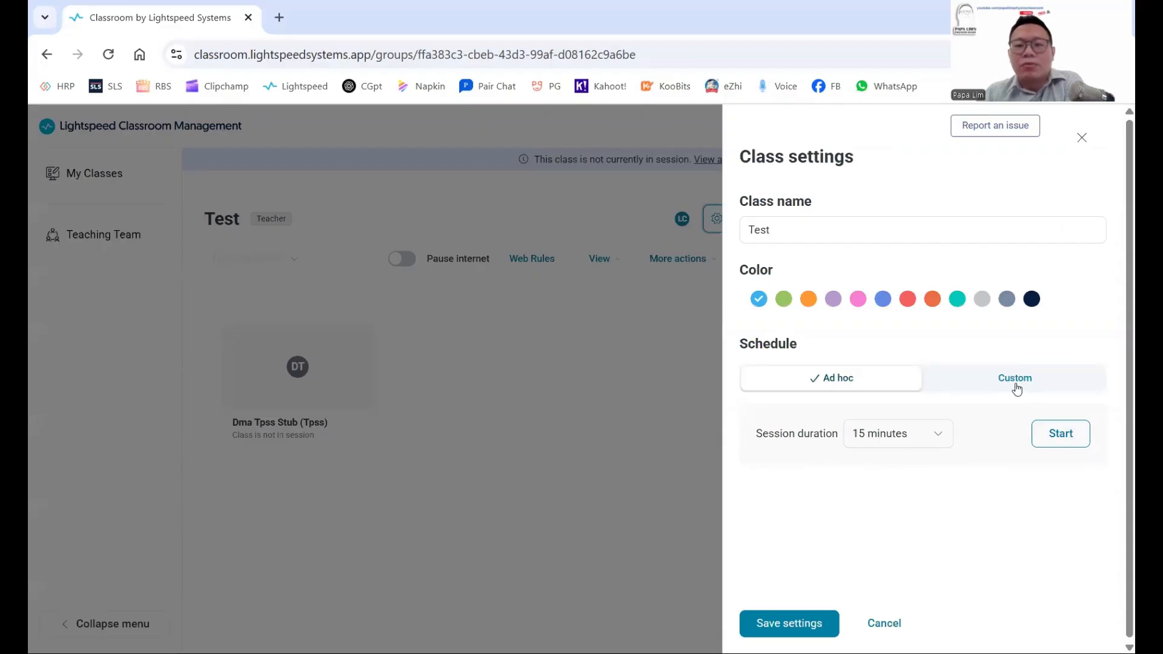
pyautogui.click(936, 438)
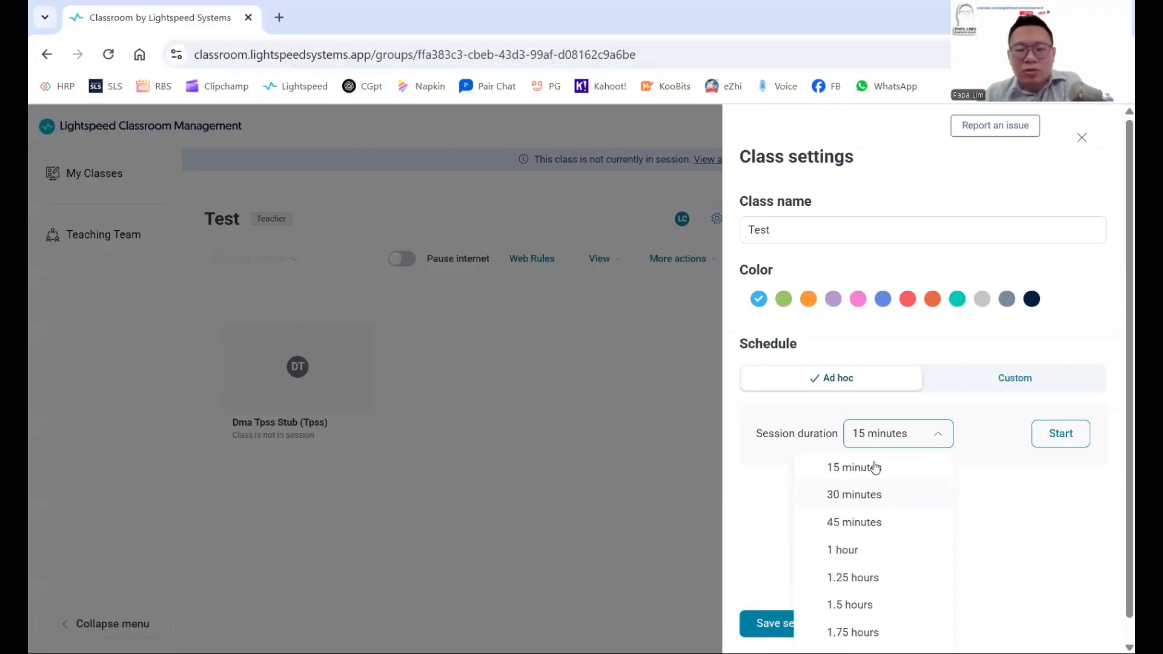
pyautogui.click(1036, 539)
pyautogui.click(1033, 389)
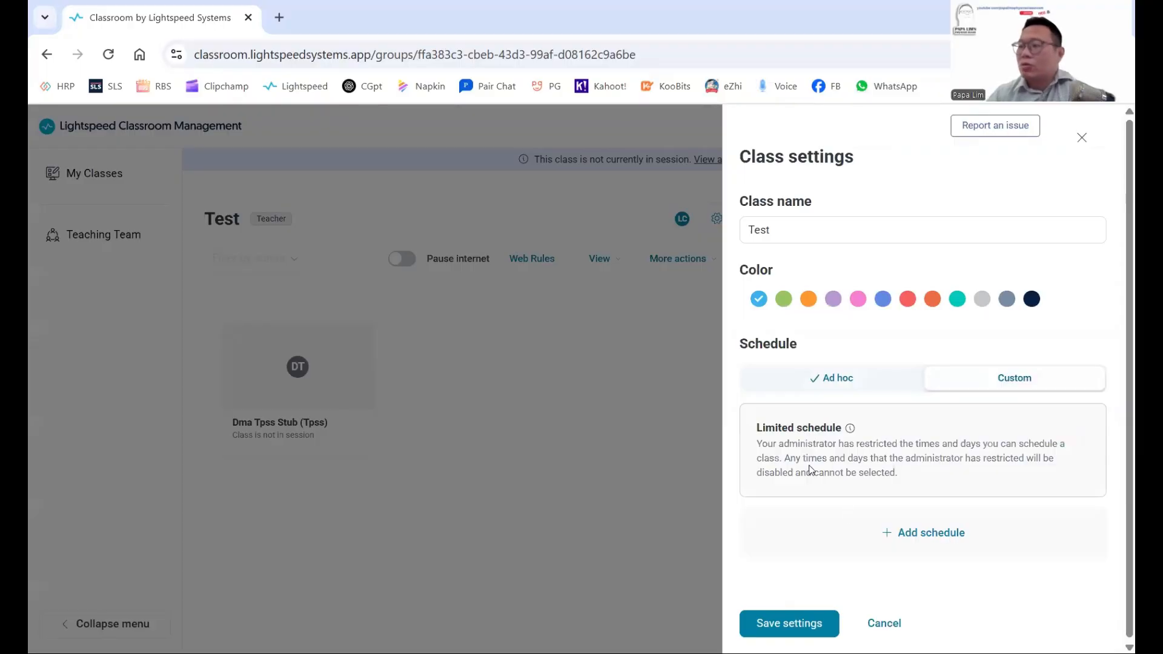
pyautogui.click(885, 544)
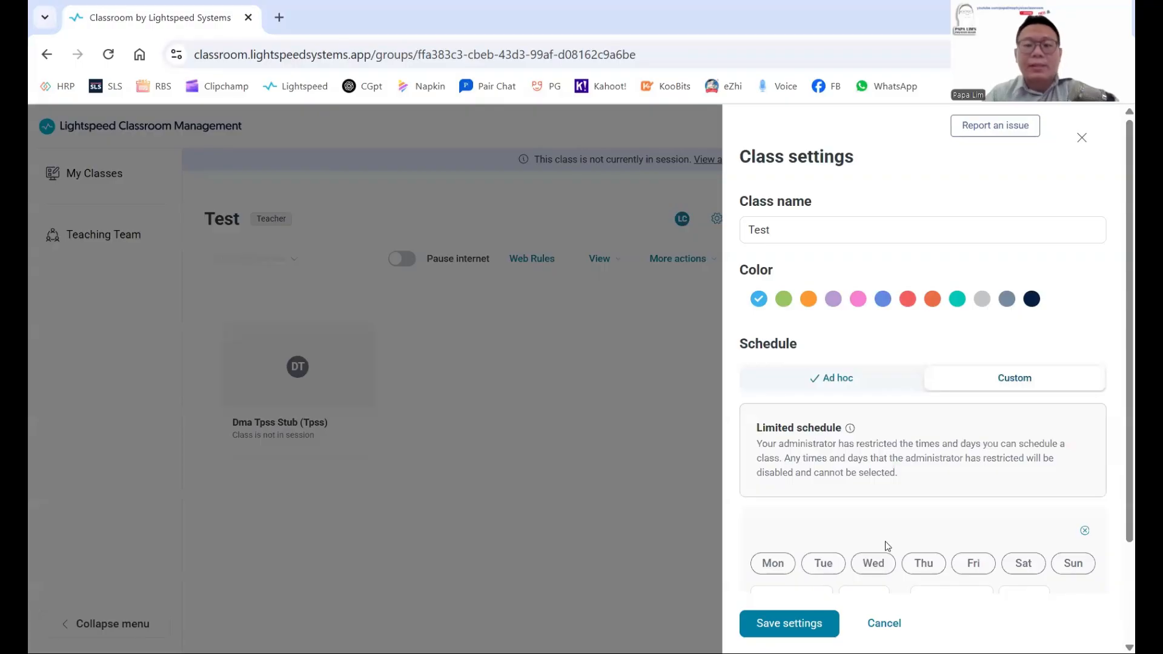
pyautogui.click(872, 616)
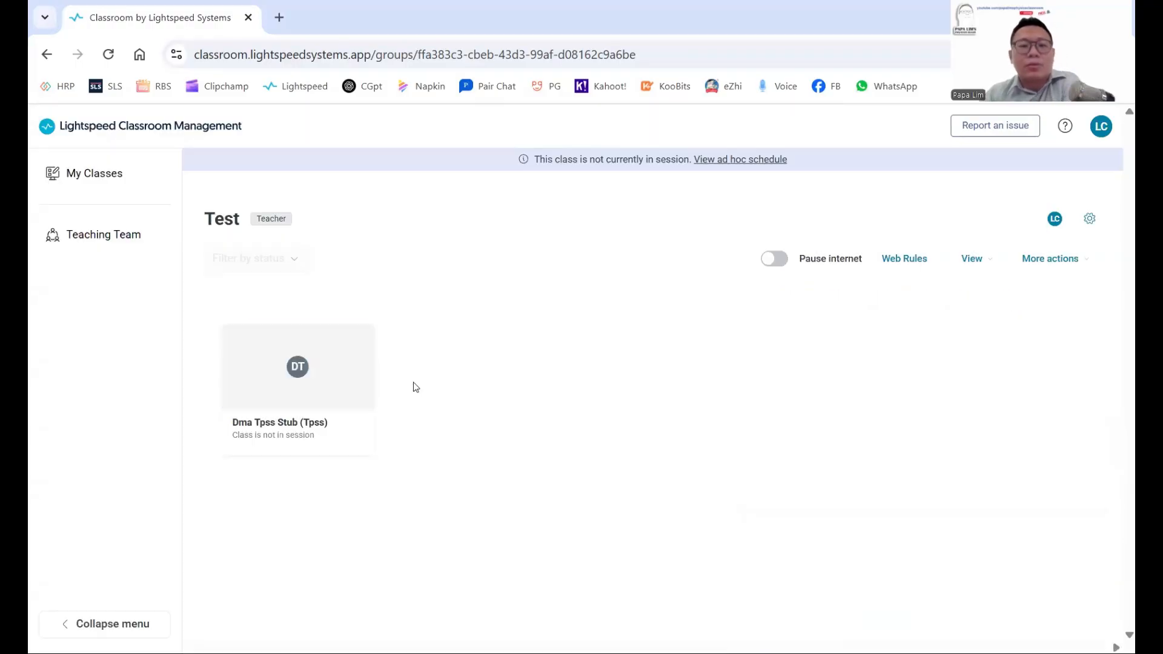
pyautogui.click(333, 376)
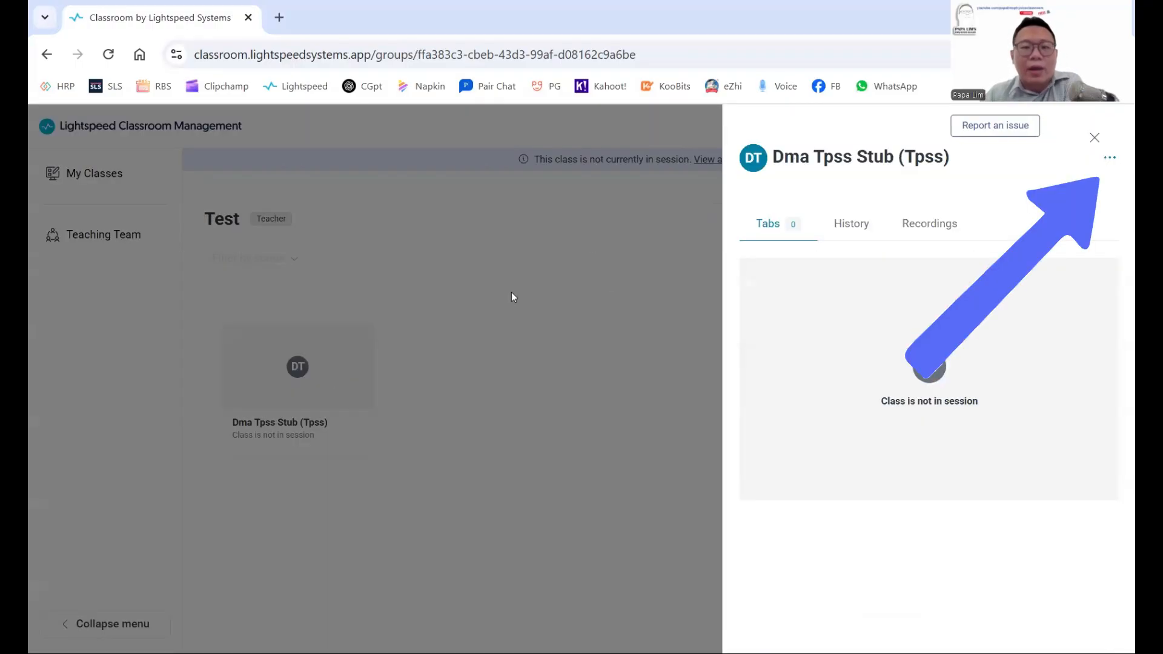
pyautogui.click(1110, 158)
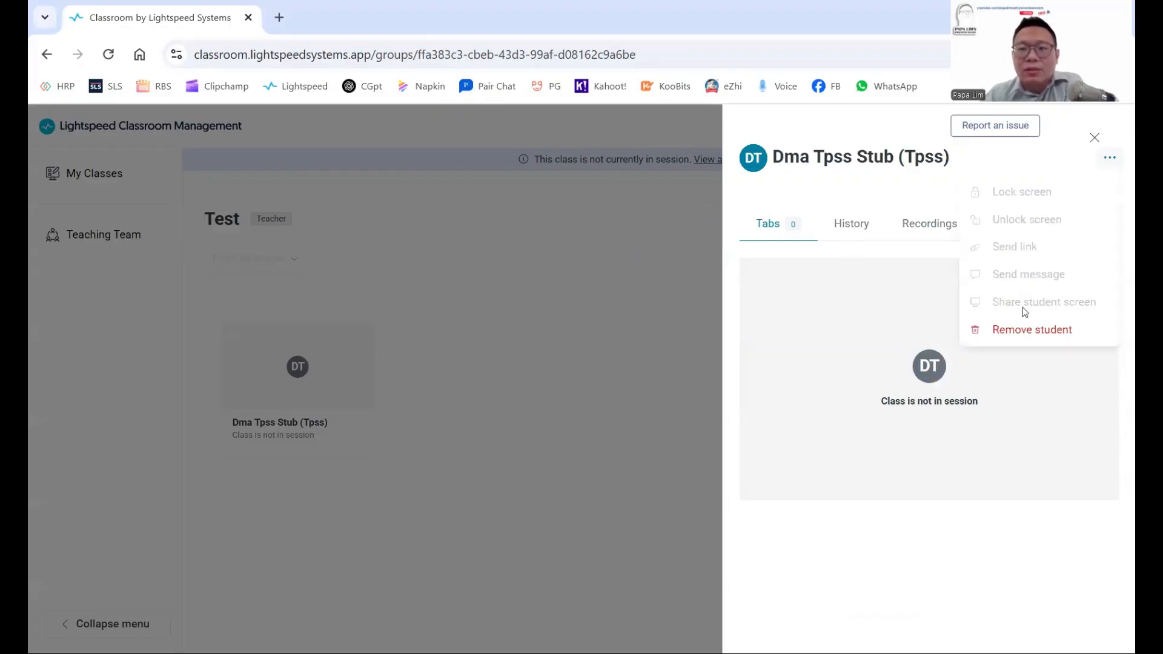
pyautogui.click(1041, 332)
pyautogui.click(1110, 161)
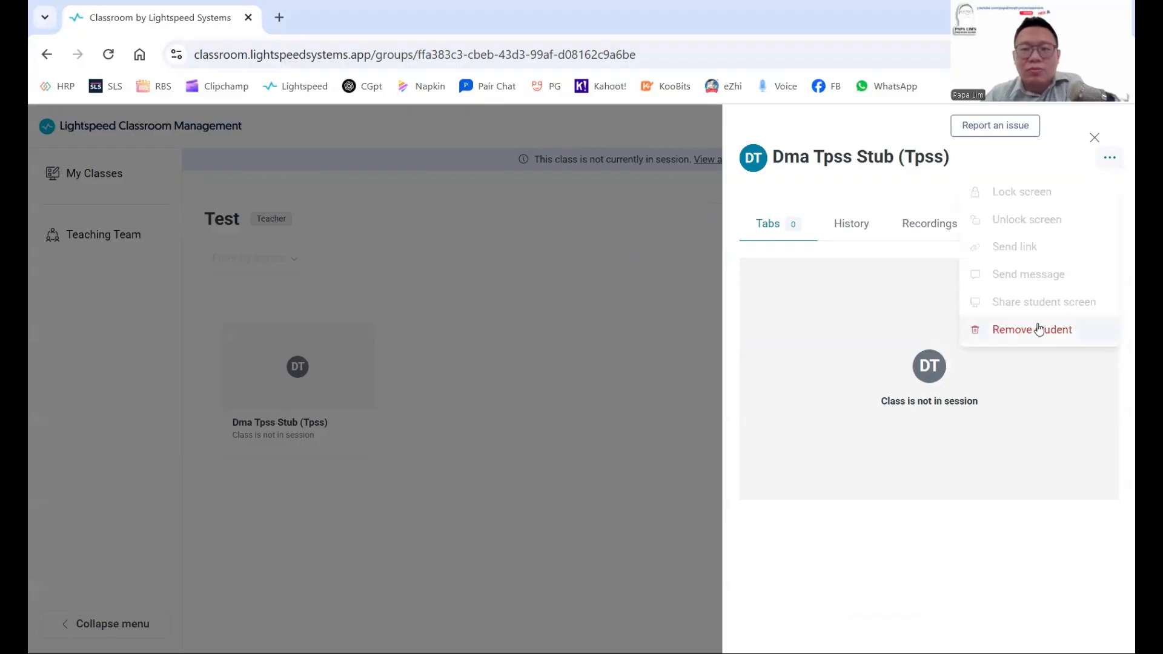
pyautogui.click(315, 365)
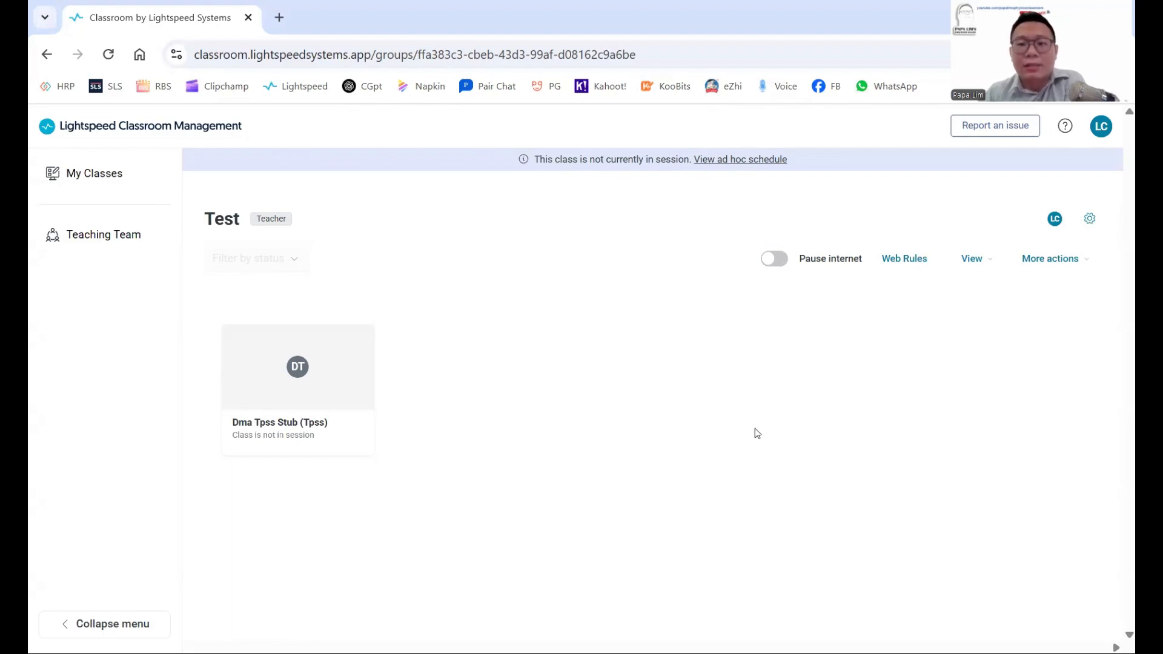
# Open the class's Web Rules and look through the Block lists and Allow lists tabs.
pyautogui.click(923, 262)
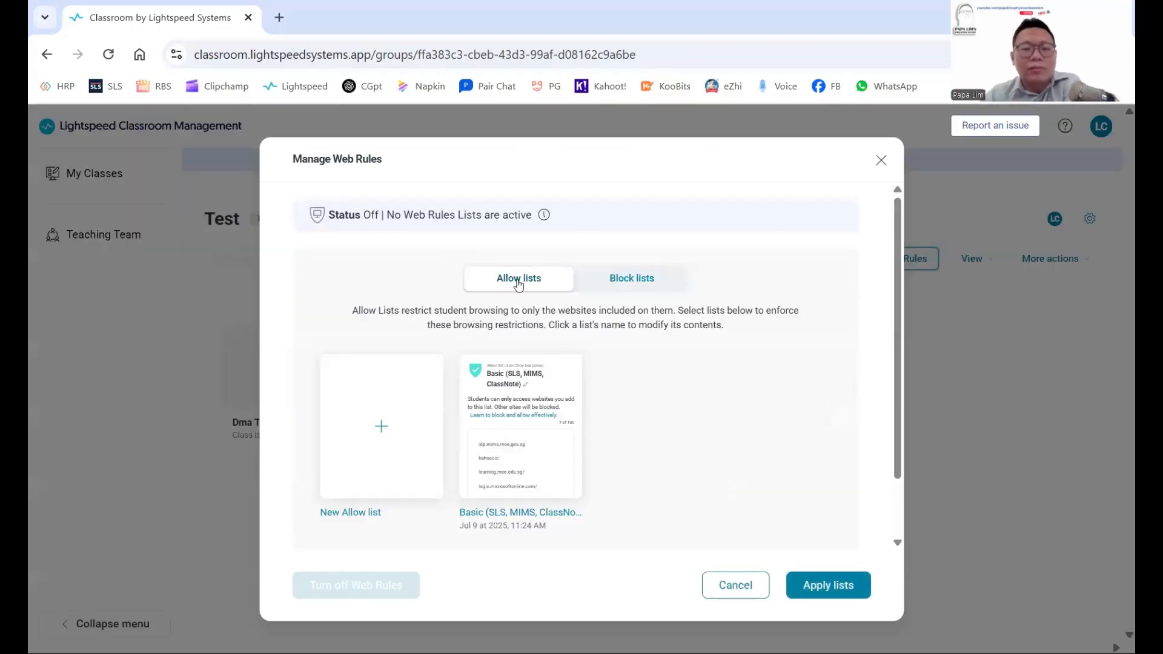
pyautogui.click(631, 280)
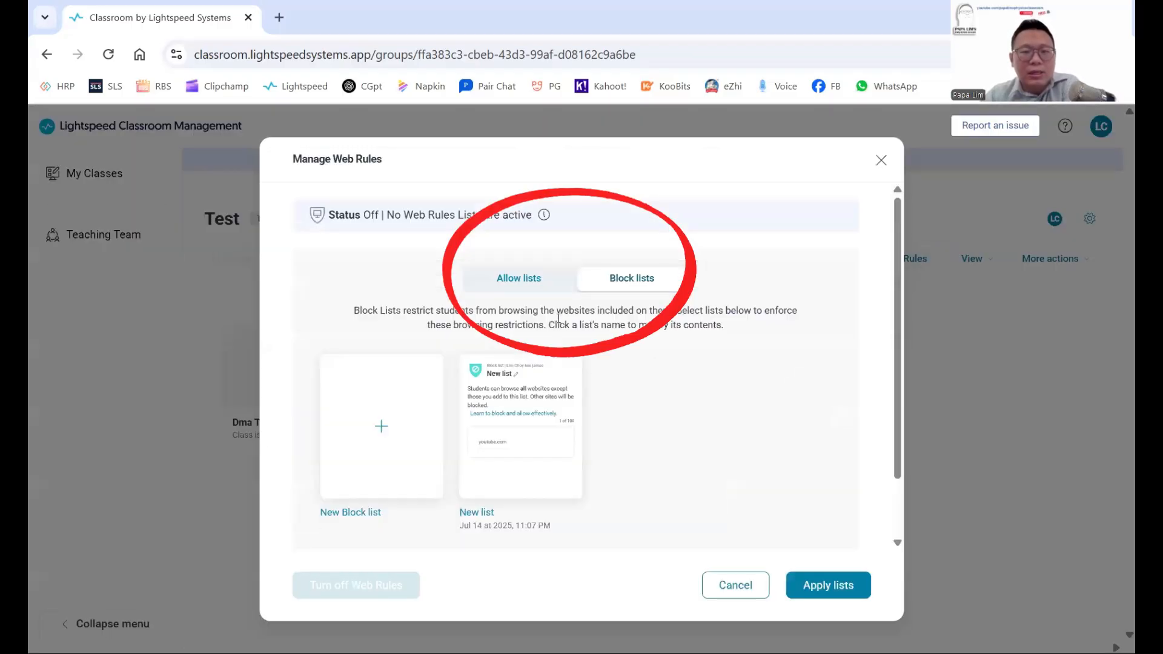
pyautogui.click(539, 286)
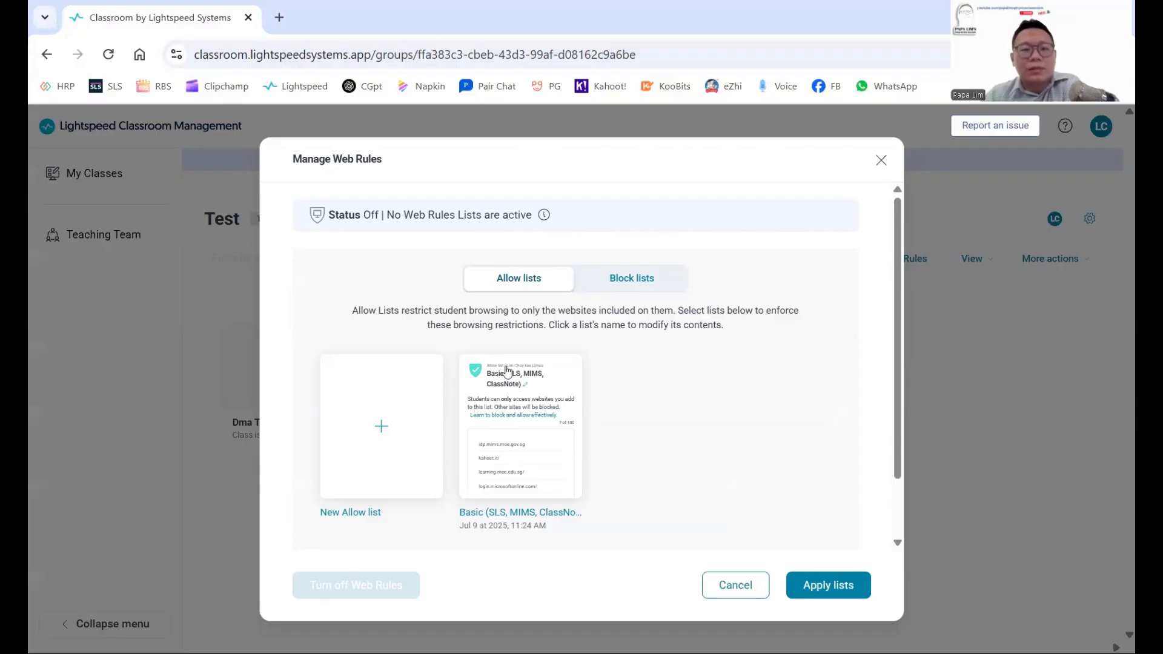
# View the seven websites in the Basic (SLS, MIMS, ClassNote) allow list and make them editable.
pyautogui.moveTo(520, 402)
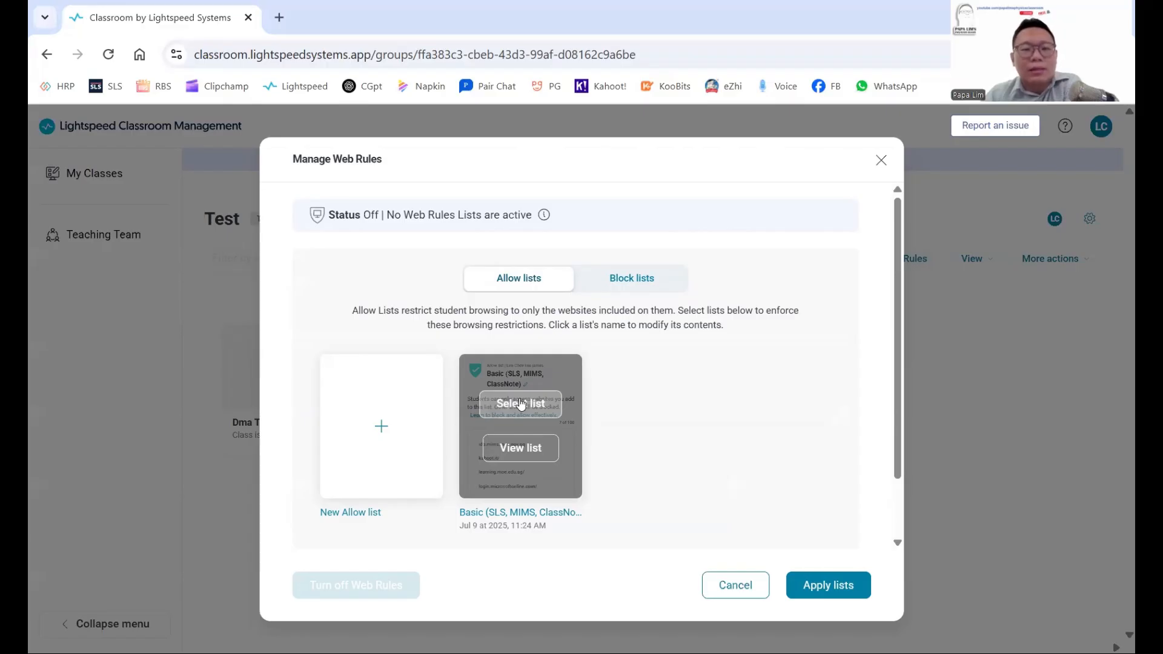
pyautogui.click(521, 404)
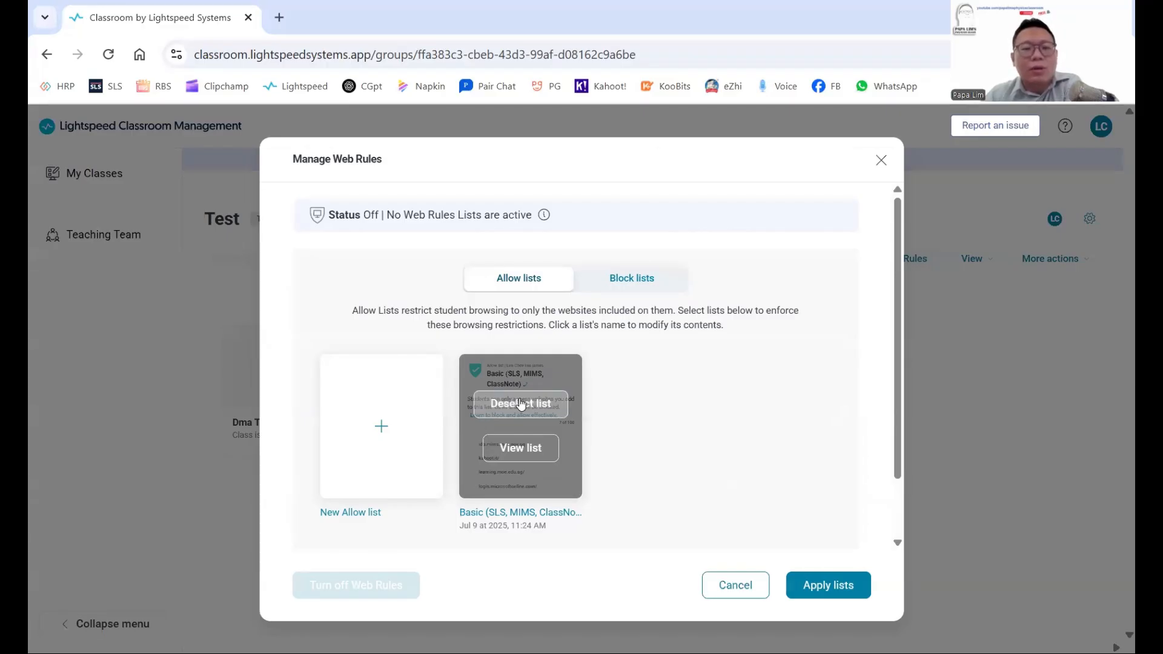
pyautogui.click(521, 404)
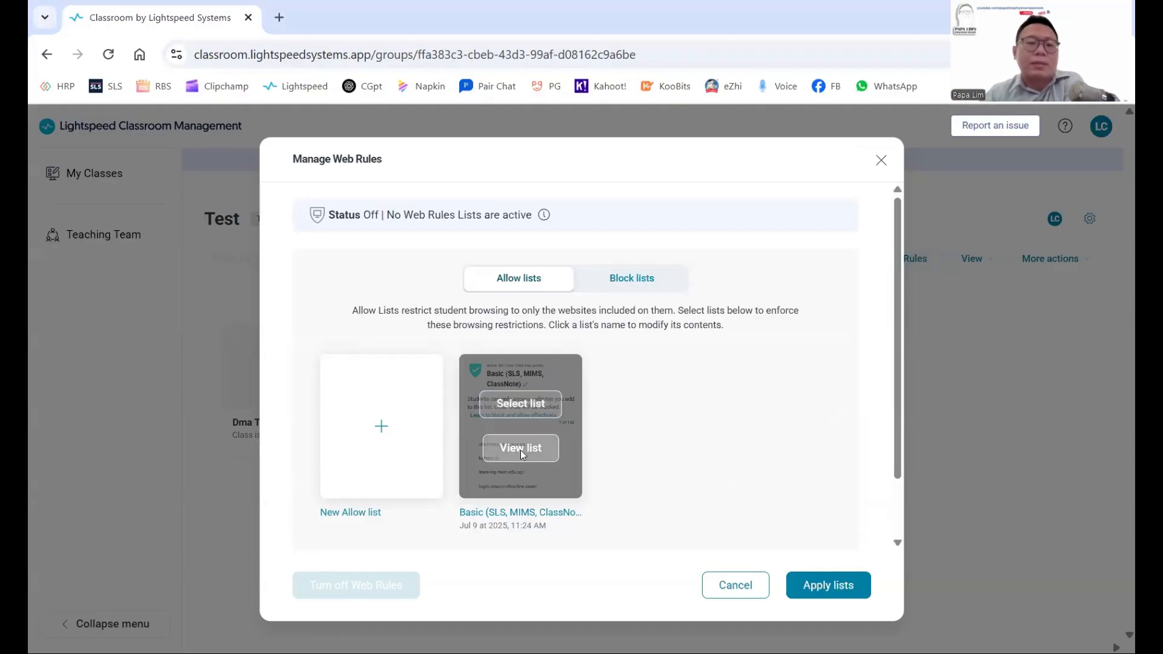
pyautogui.click(521, 449)
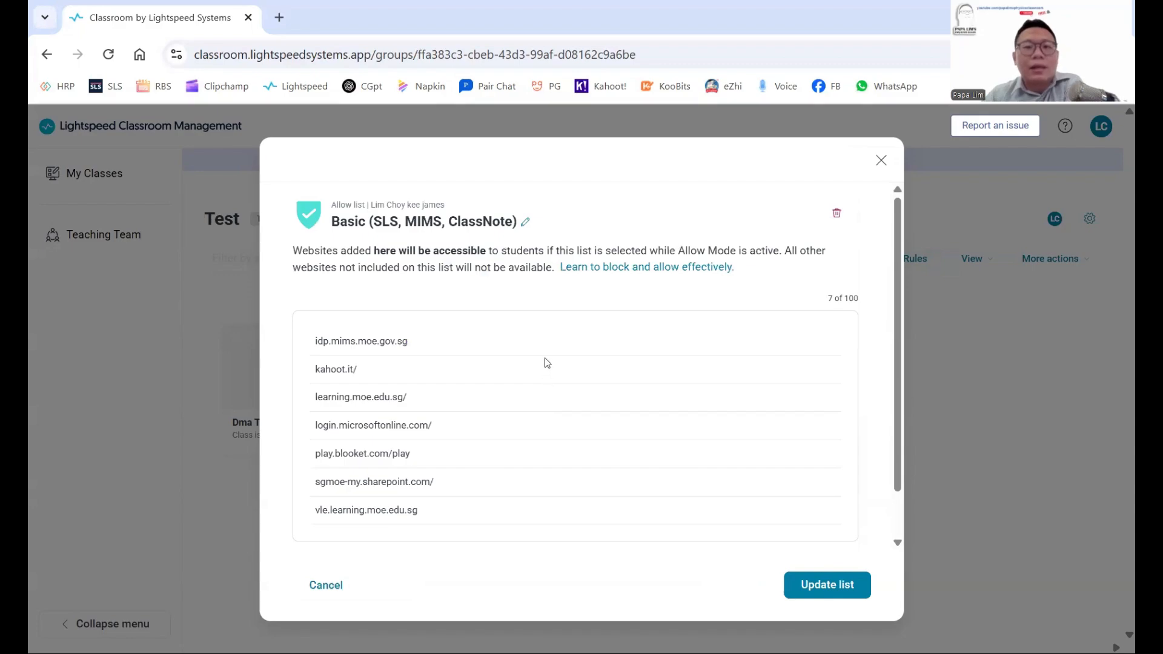
pyautogui.scroll(-1, 544, 362)
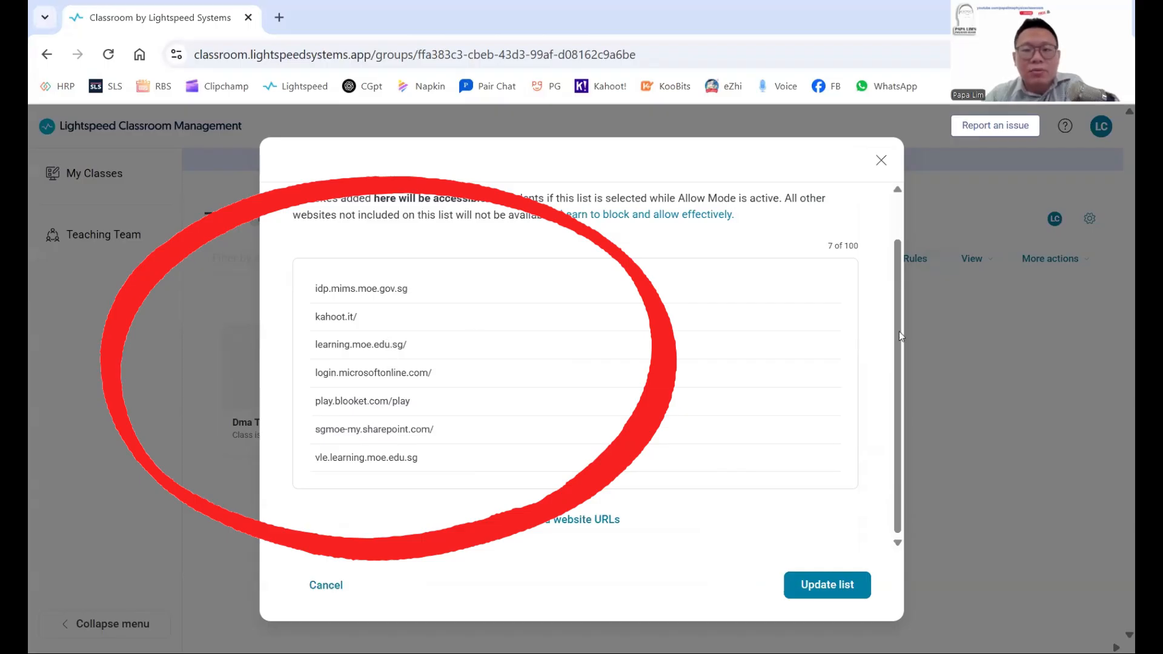
pyautogui.moveTo(895, 312); pyautogui.dragTo(889, 297)
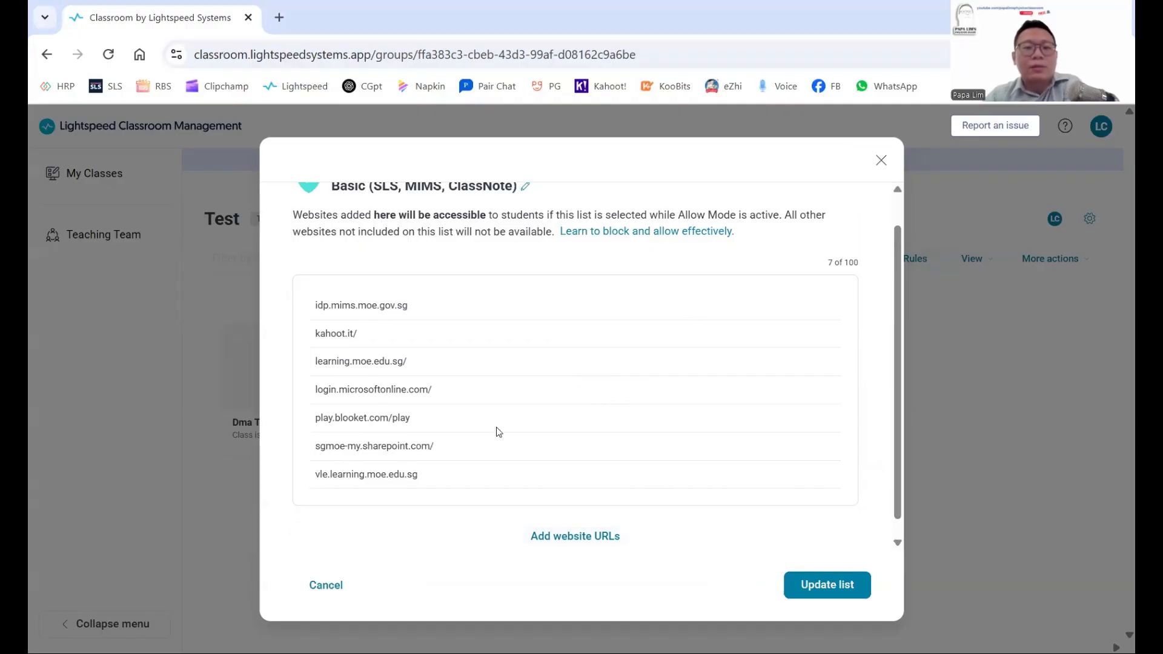
pyautogui.scroll(-1, 496, 430)
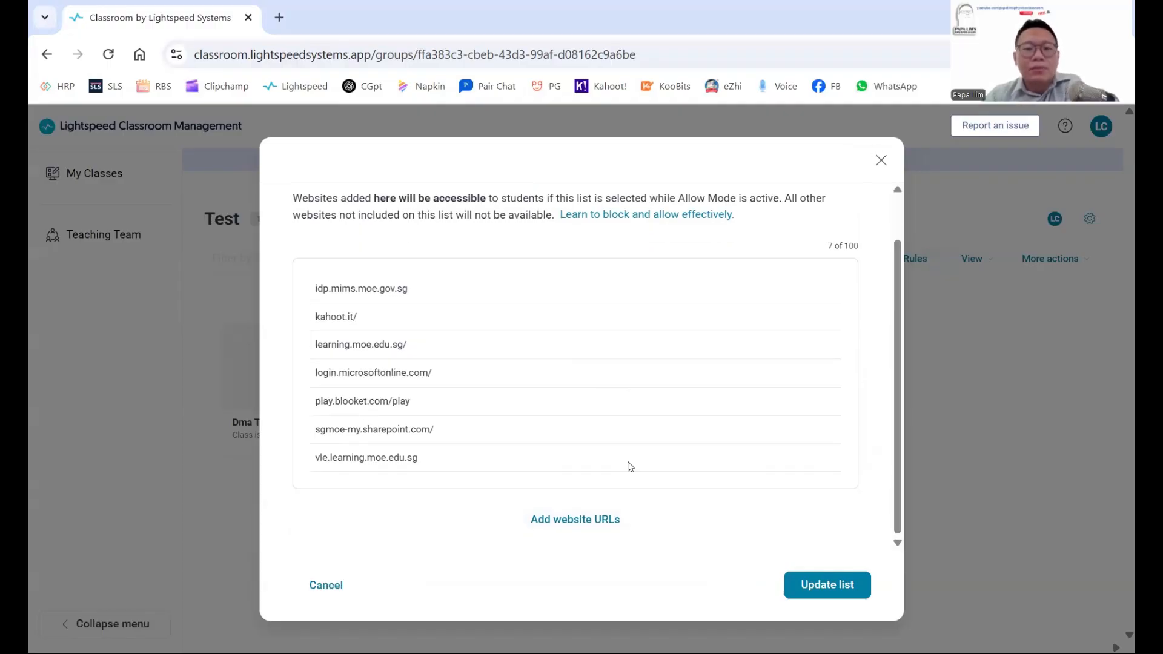
pyautogui.click(571, 521)
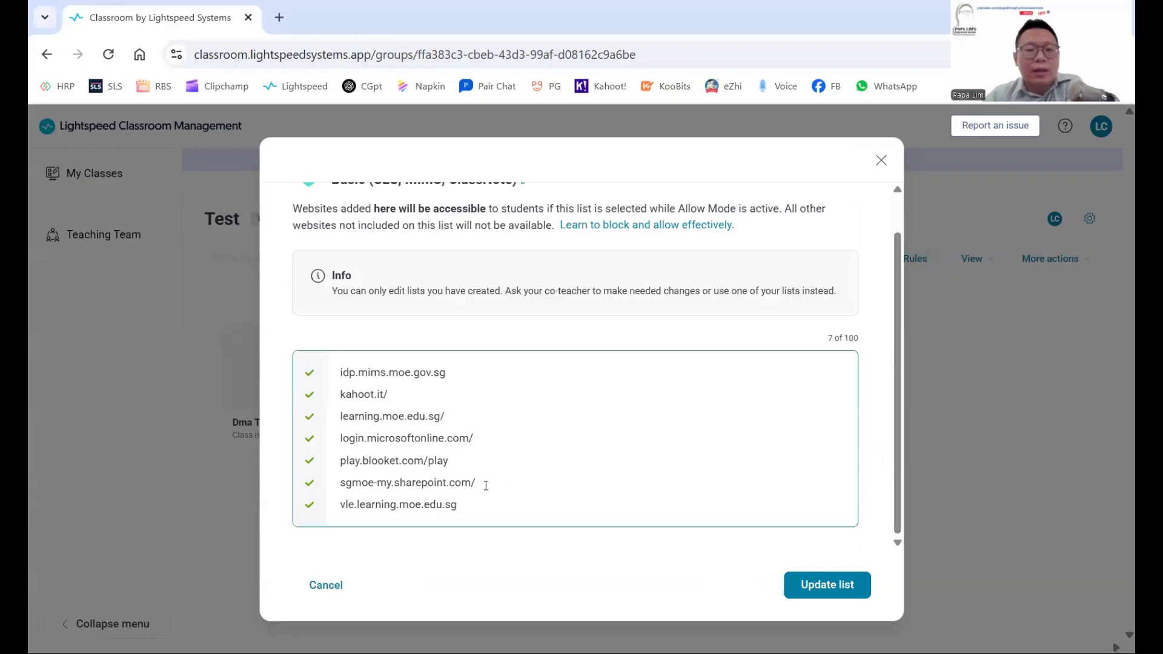
pyautogui.press('Return')
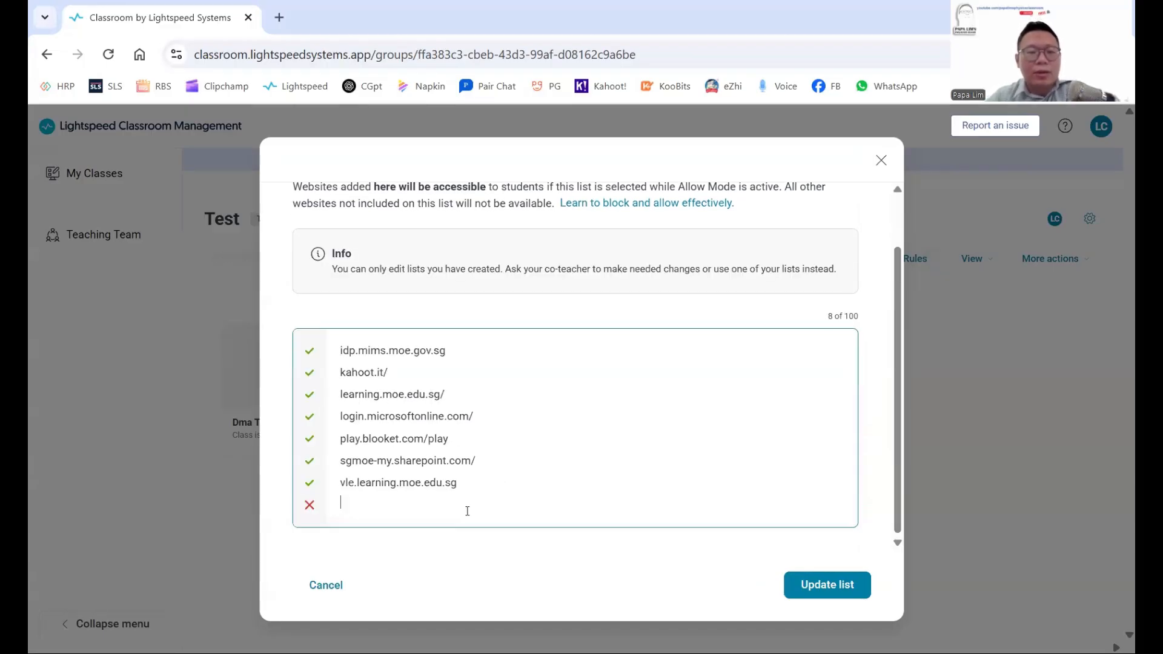
pyautogui.write('u')
pyautogui.press('BackSpace')
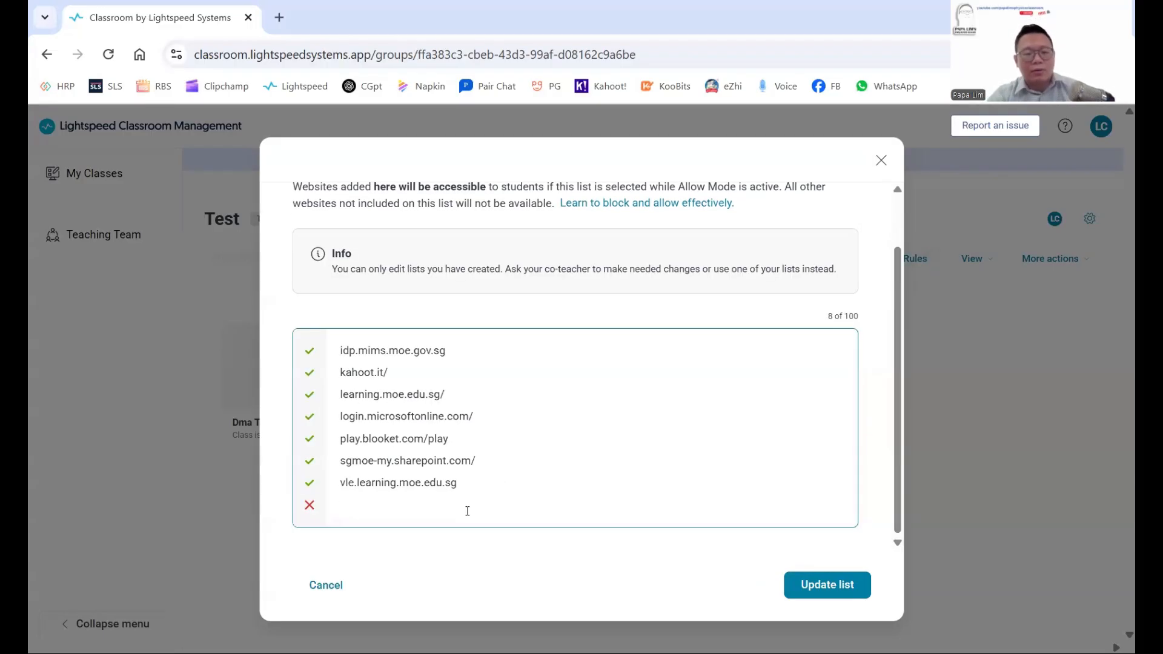
pyautogui.write('goog.')
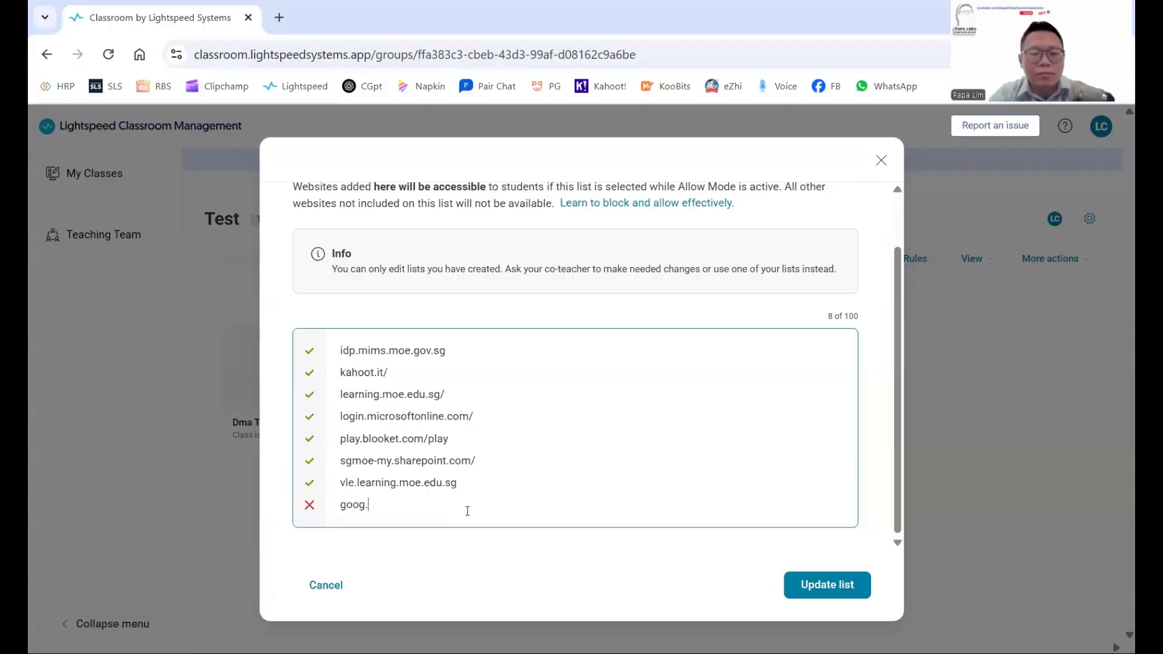
pyautogui.press('BackSpace')
pyautogui.write('le.com')
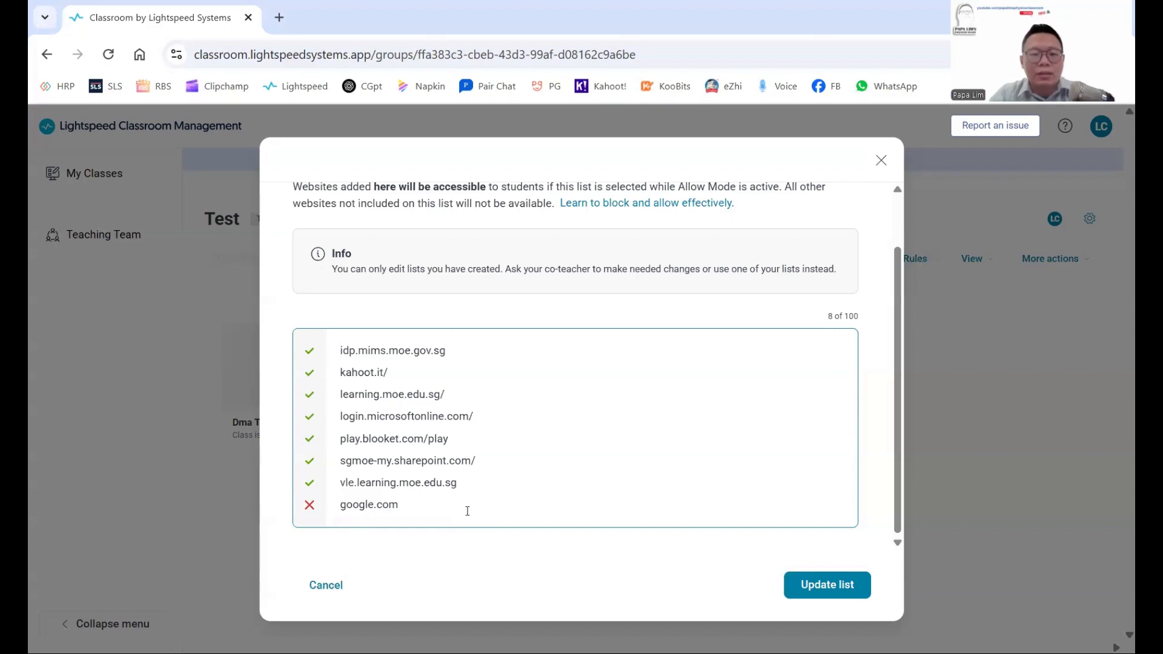
pyautogui.press('Return')
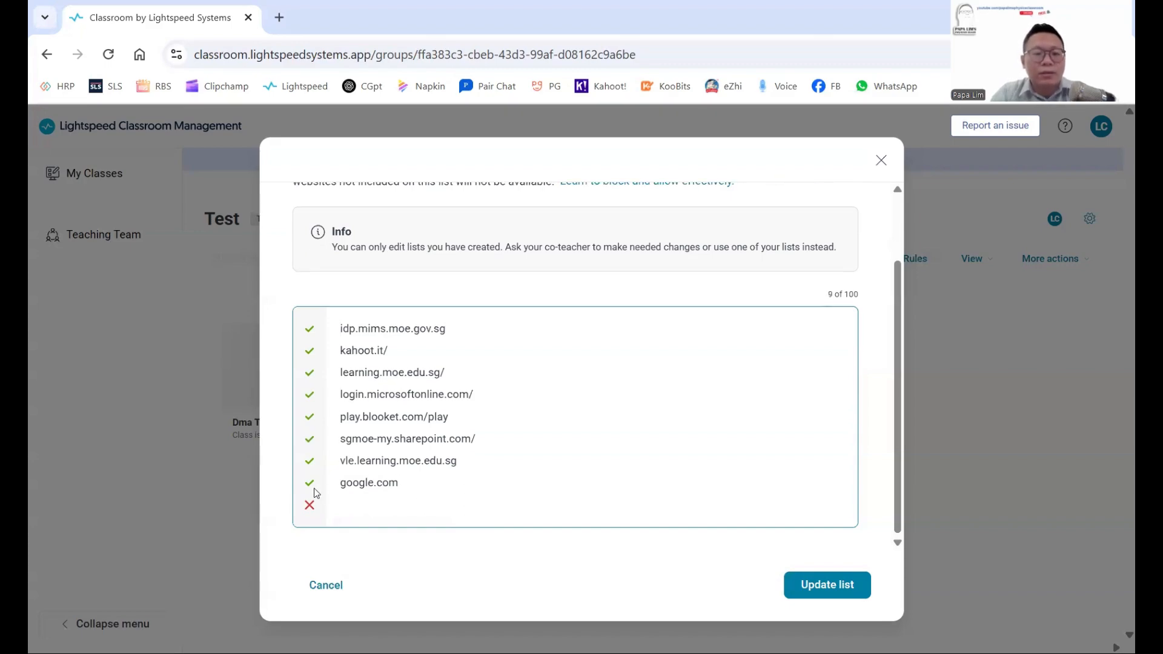
pyautogui.press('BackSpace')
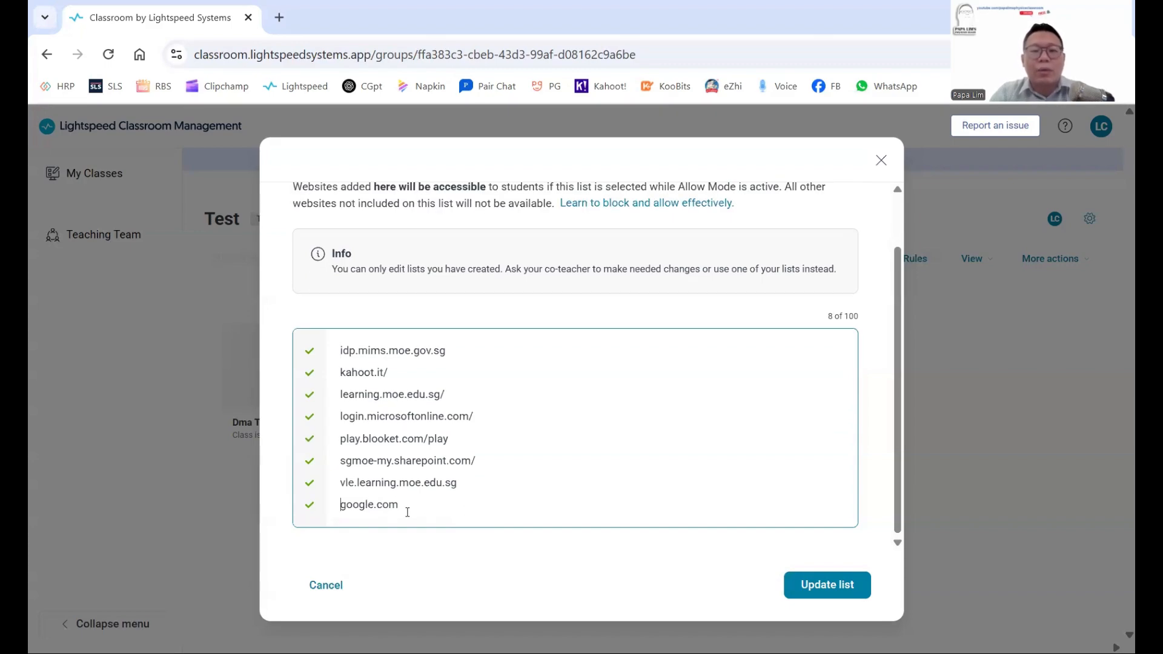
pyautogui.press('Return')
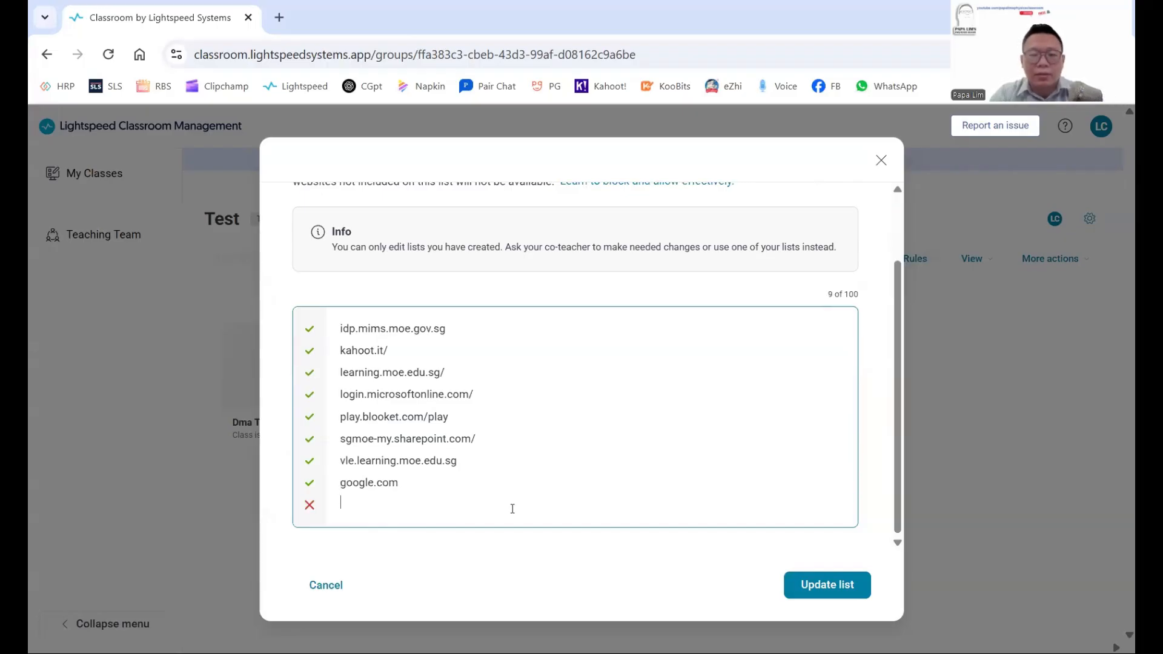
pyautogui.press('BackSpace')
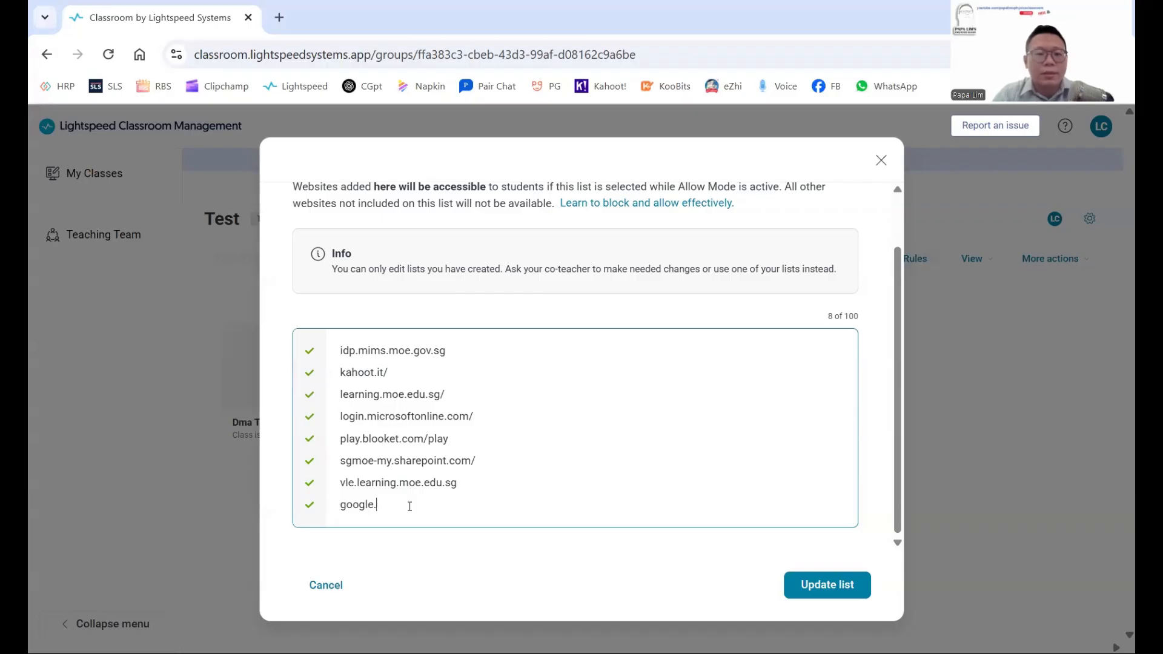
pyautogui.press('BackSpace')
pyautogui.press('BackSpace')
pyautogui.press('BackSpace')
pyautogui.press('BackSpace')
pyautogui.press('BackSpace')
pyautogui.press('BackSpace')
pyautogui.press('BackSpace')
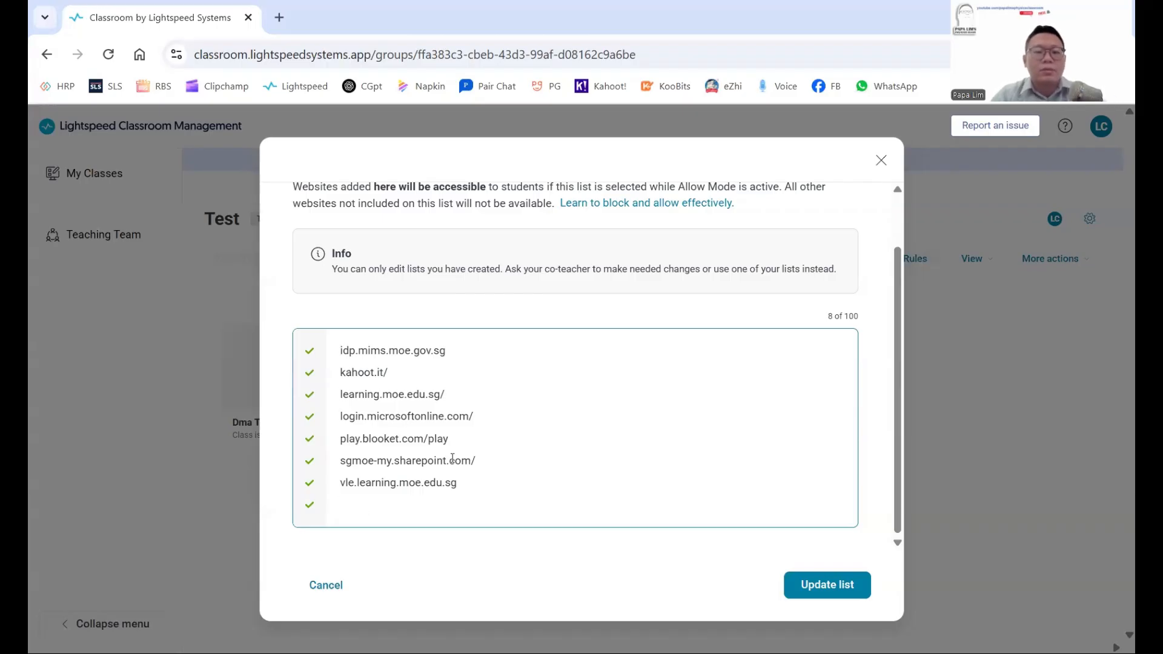
pyautogui.press('BackSpace')
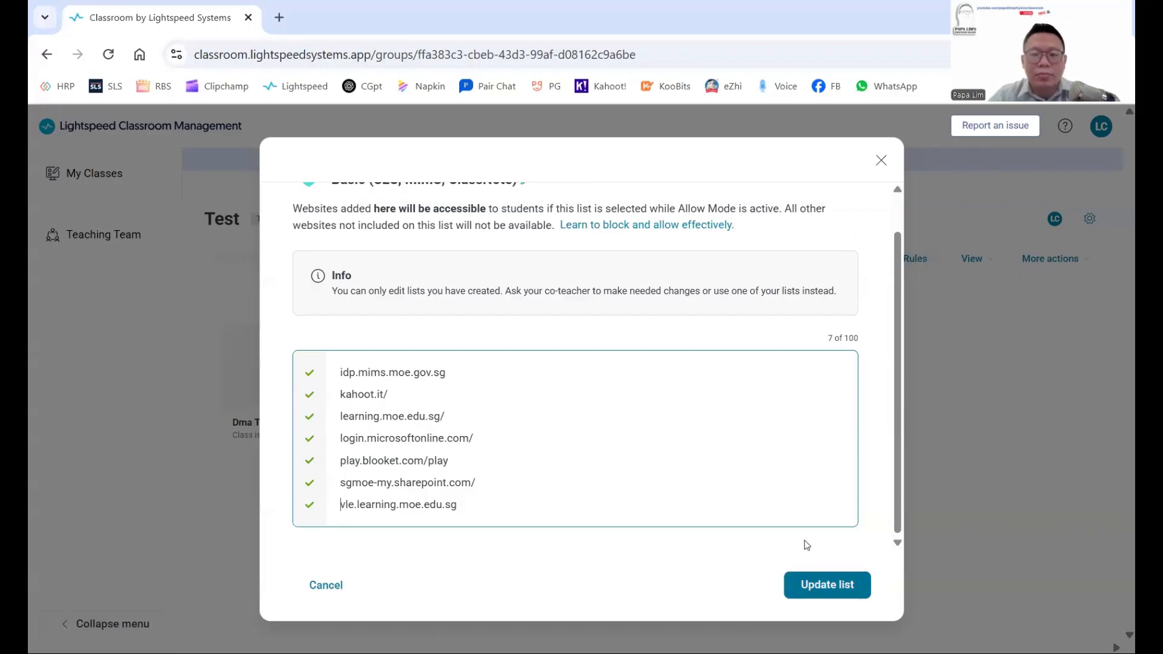
# Save the Basic allow list, then try Allow single sign-on in Advanced options, leaving it off.
pyautogui.click(848, 595)
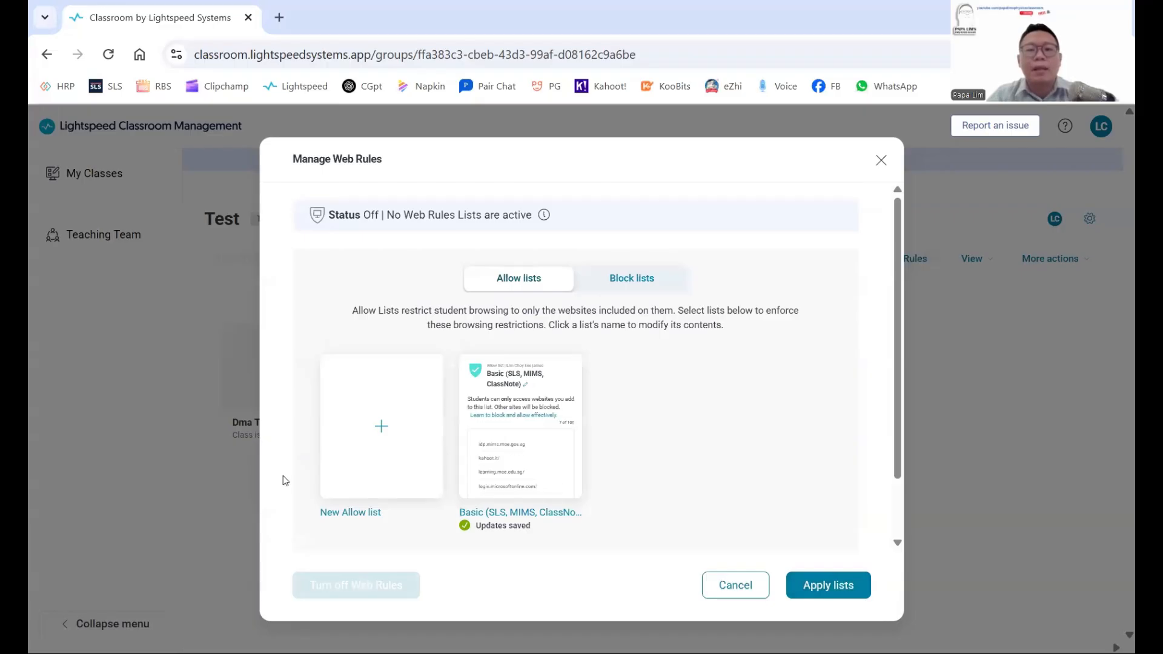
pyautogui.scroll(-1, 472, 434)
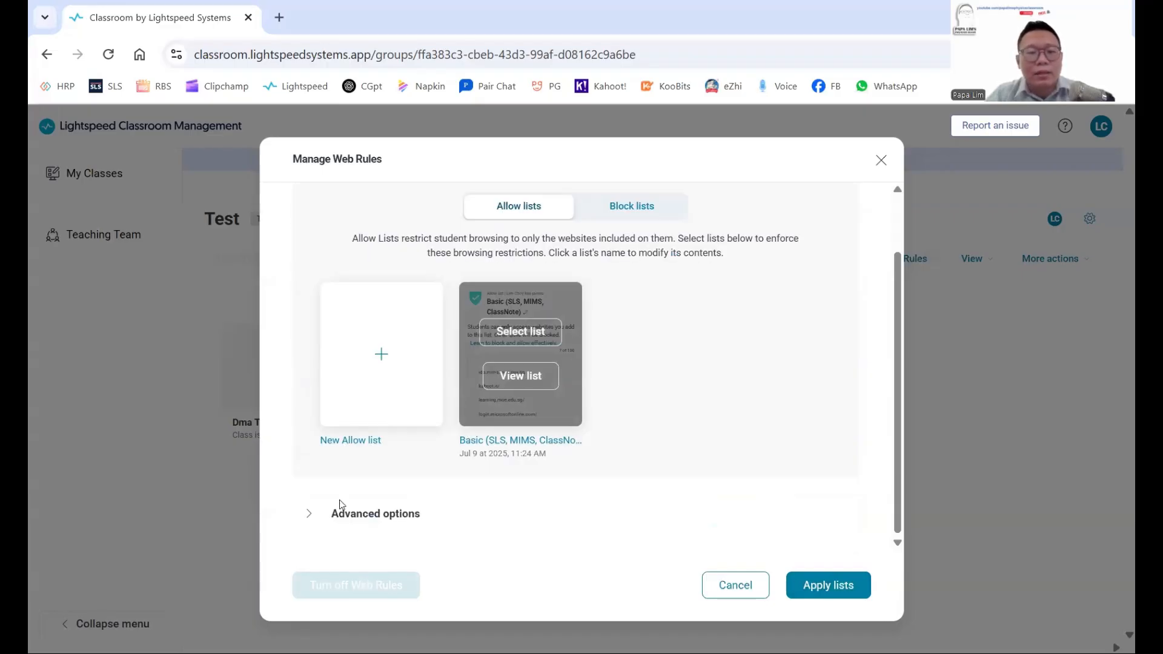
pyautogui.click(308, 516)
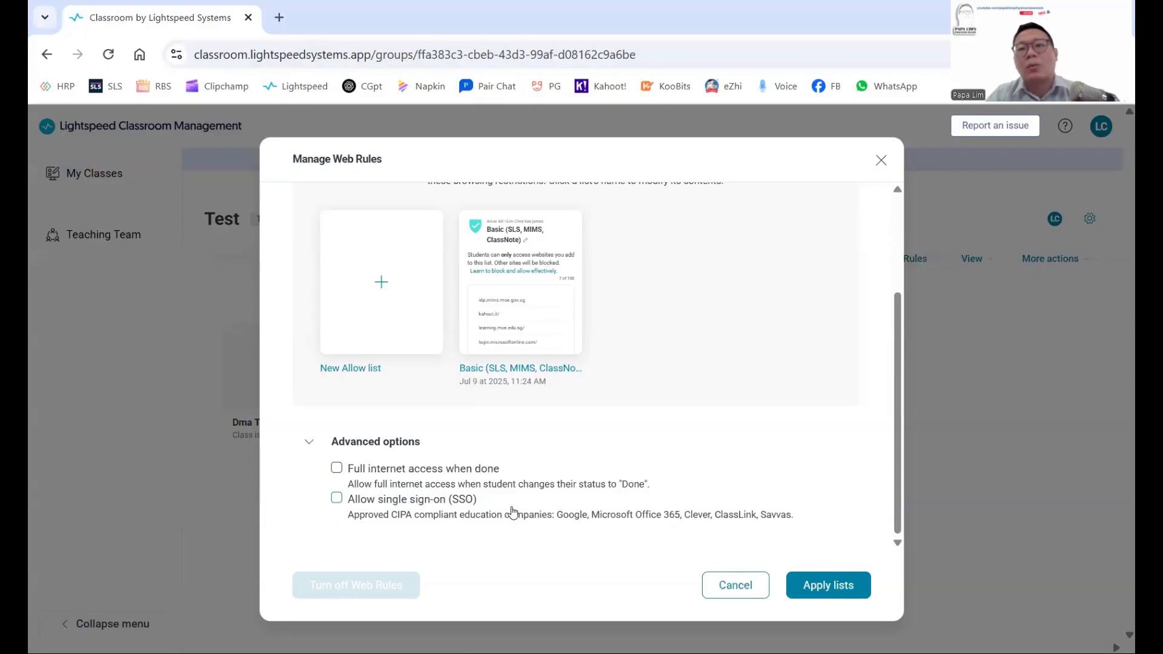
pyautogui.click(372, 505)
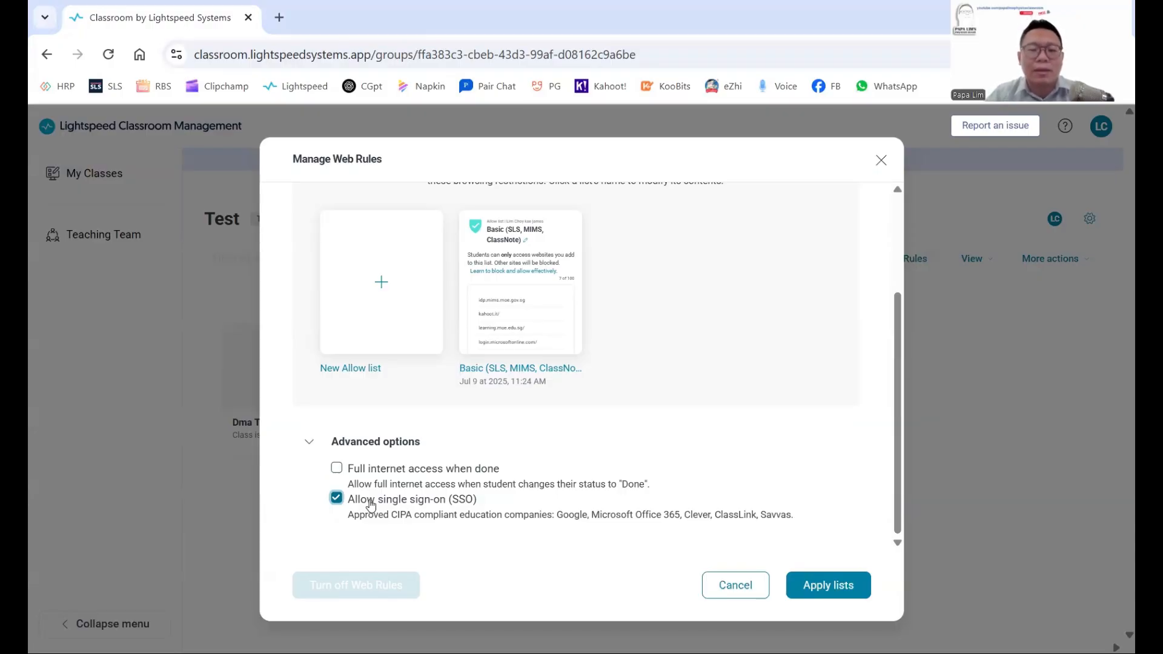
pyautogui.click(372, 505)
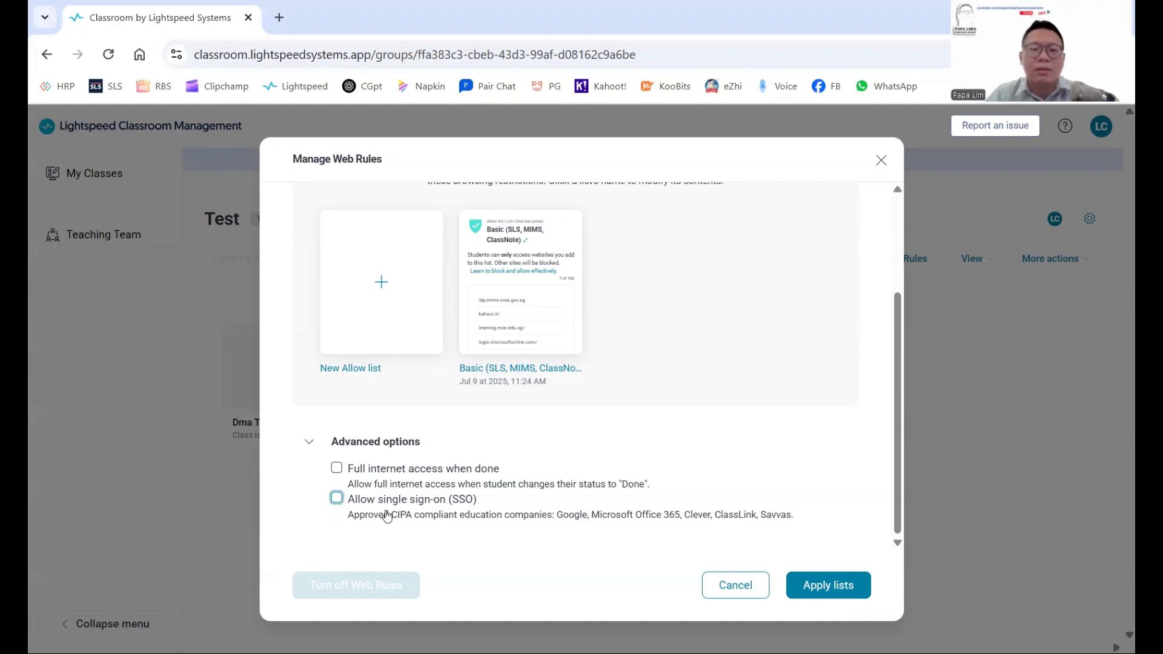
# Select the Basic allow list and apply it to the Test class.
pyautogui.moveTo(516, 394)
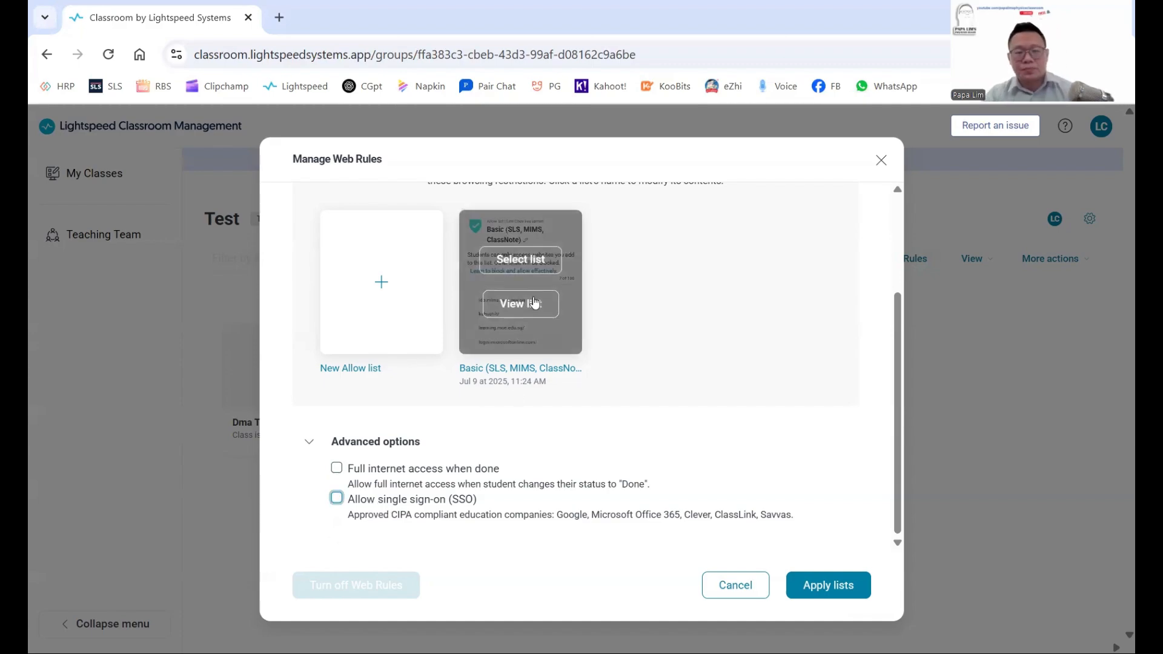
pyautogui.scroll(2, 557, 293)
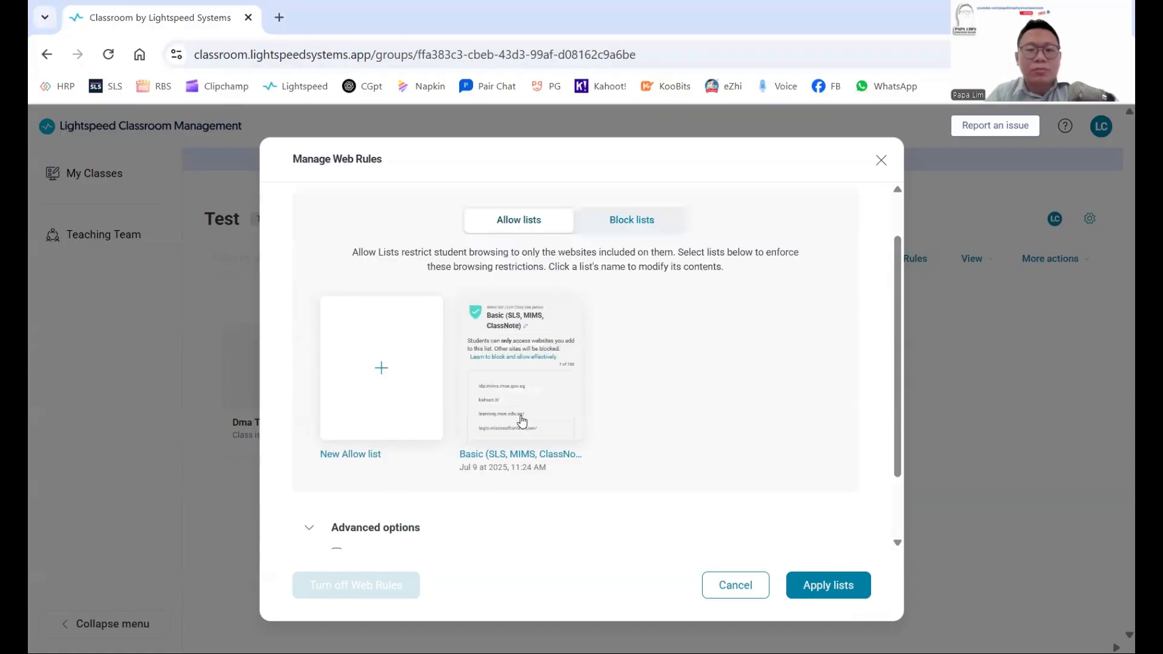
pyautogui.moveTo(500, 434)
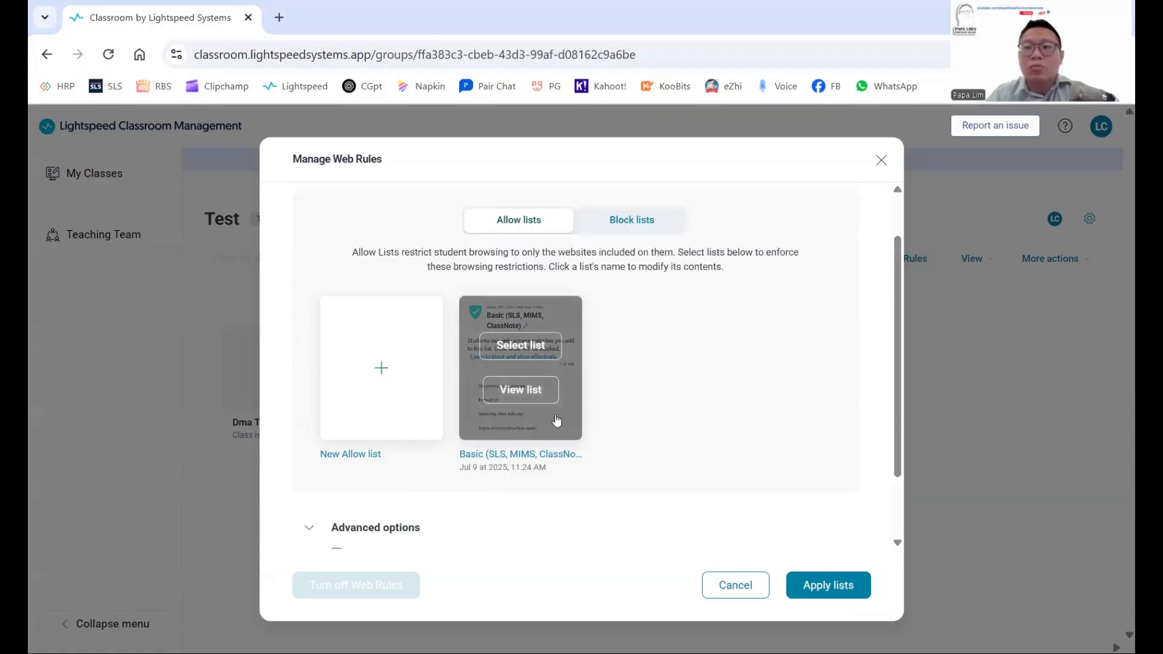
pyautogui.click(522, 351)
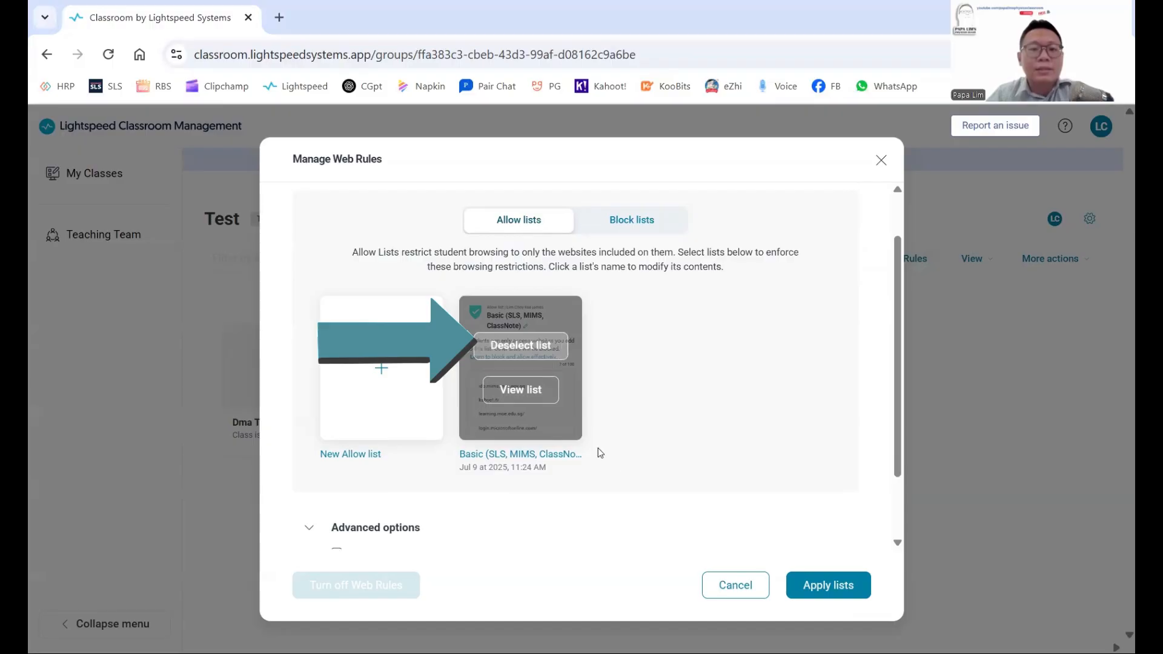
pyautogui.click(812, 591)
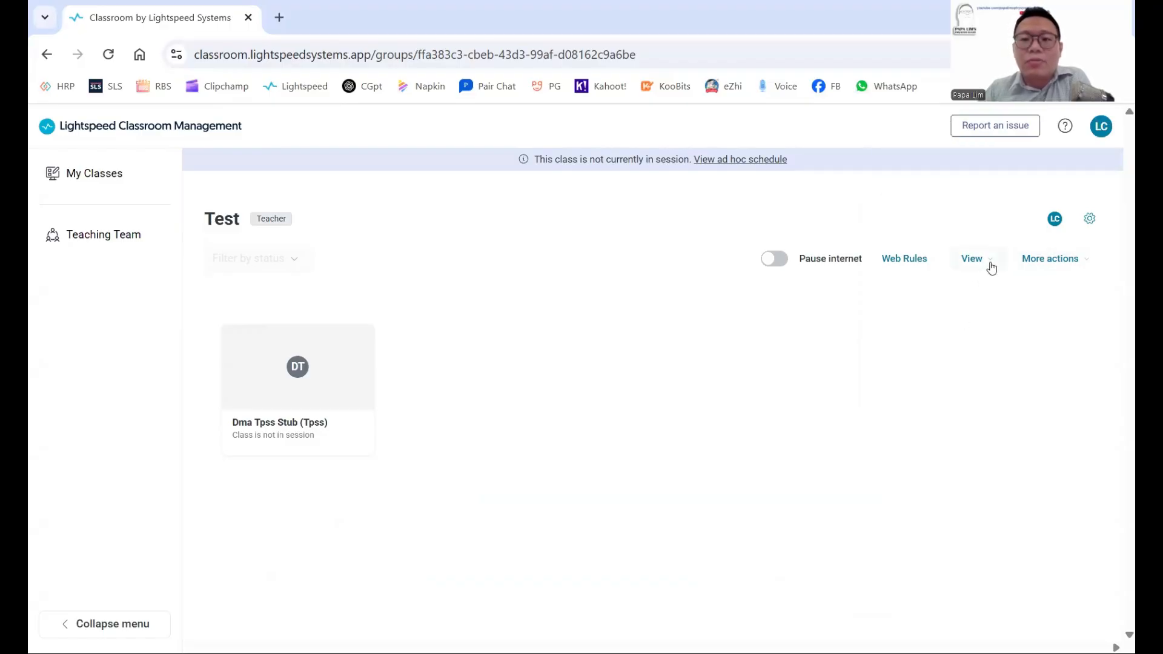
pyautogui.click(991, 268)
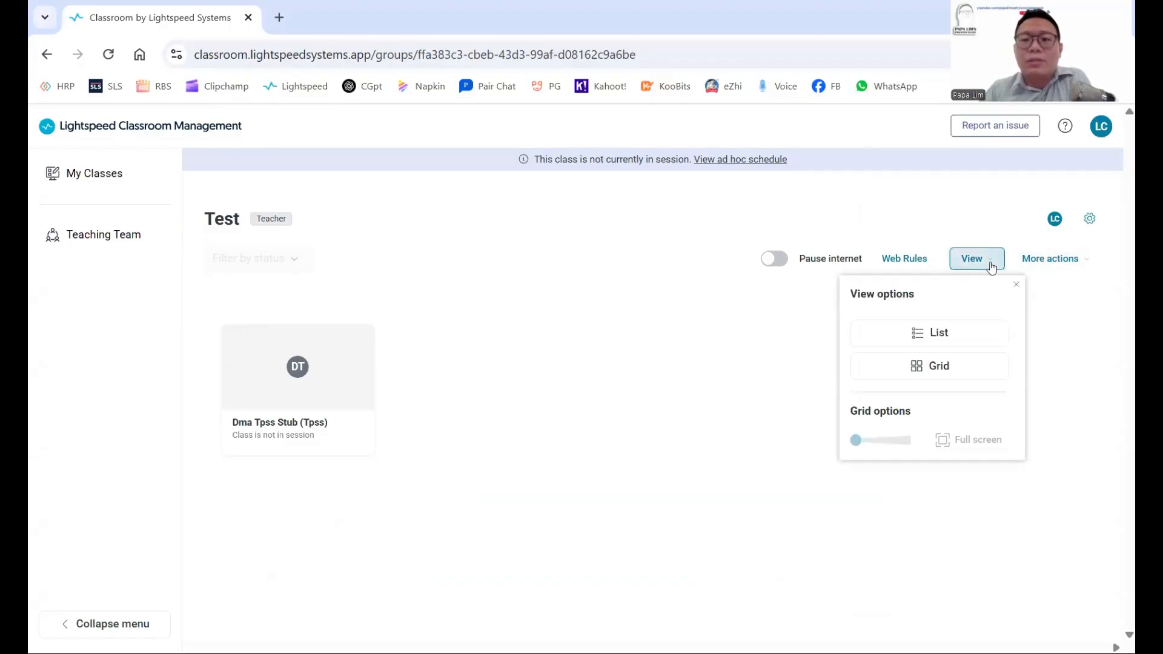
pyautogui.click(948, 337)
pyautogui.click(940, 373)
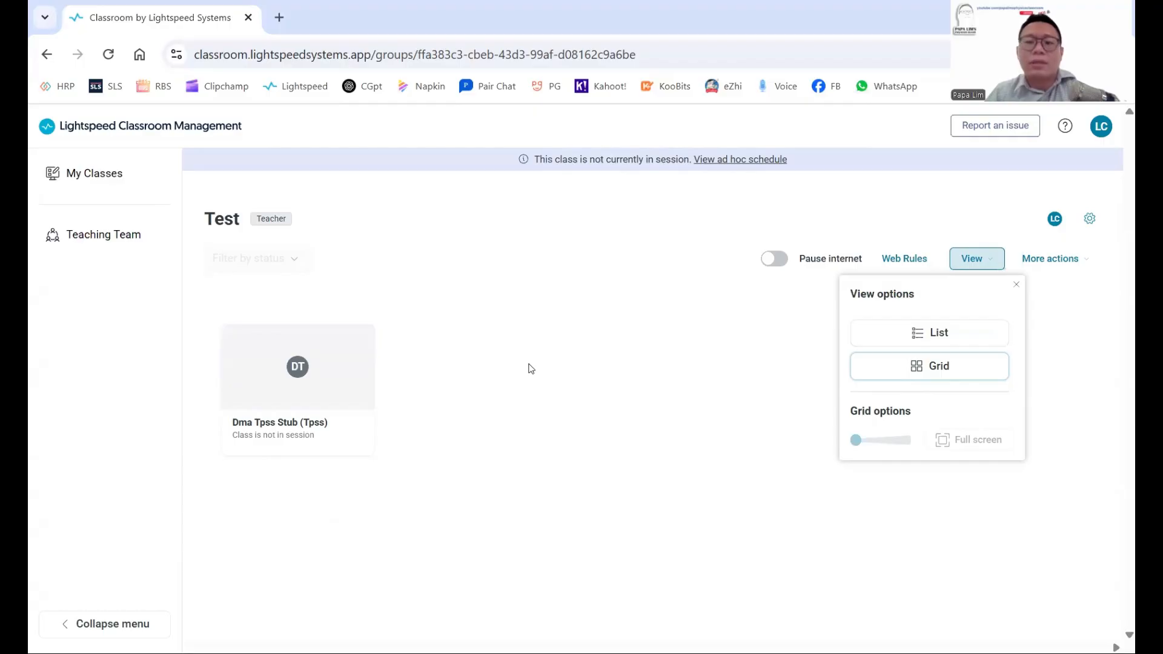
pyautogui.click(627, 343)
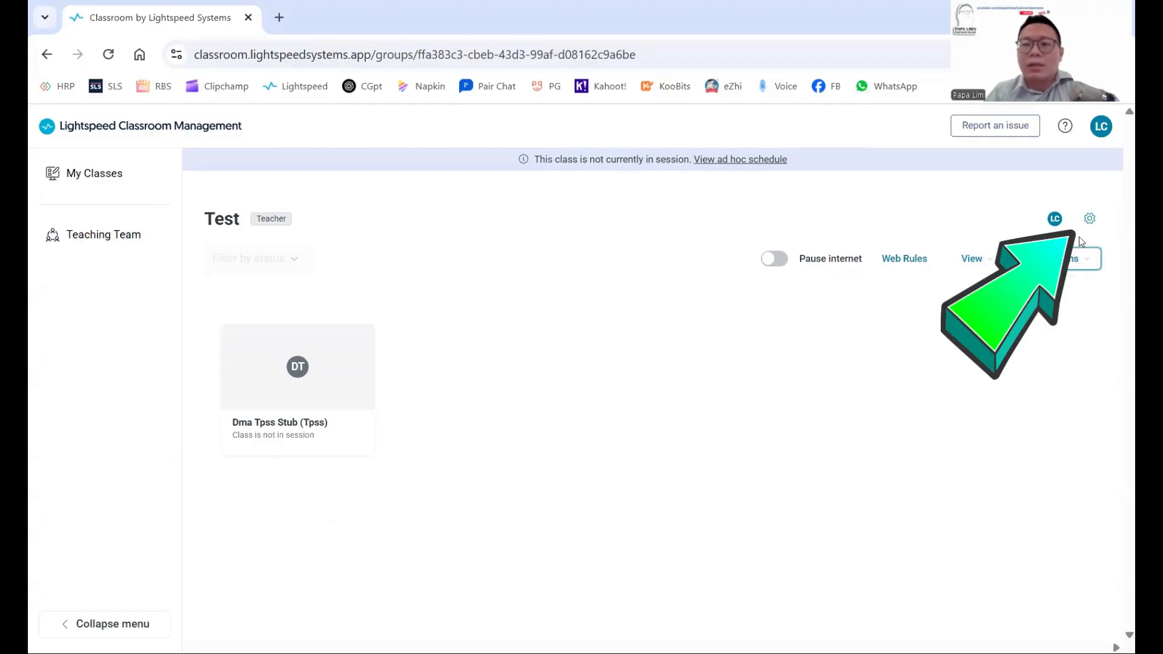
# Start an ad hoc class session lasting 15 minutes from Class settings.
pyautogui.click(1089, 221)
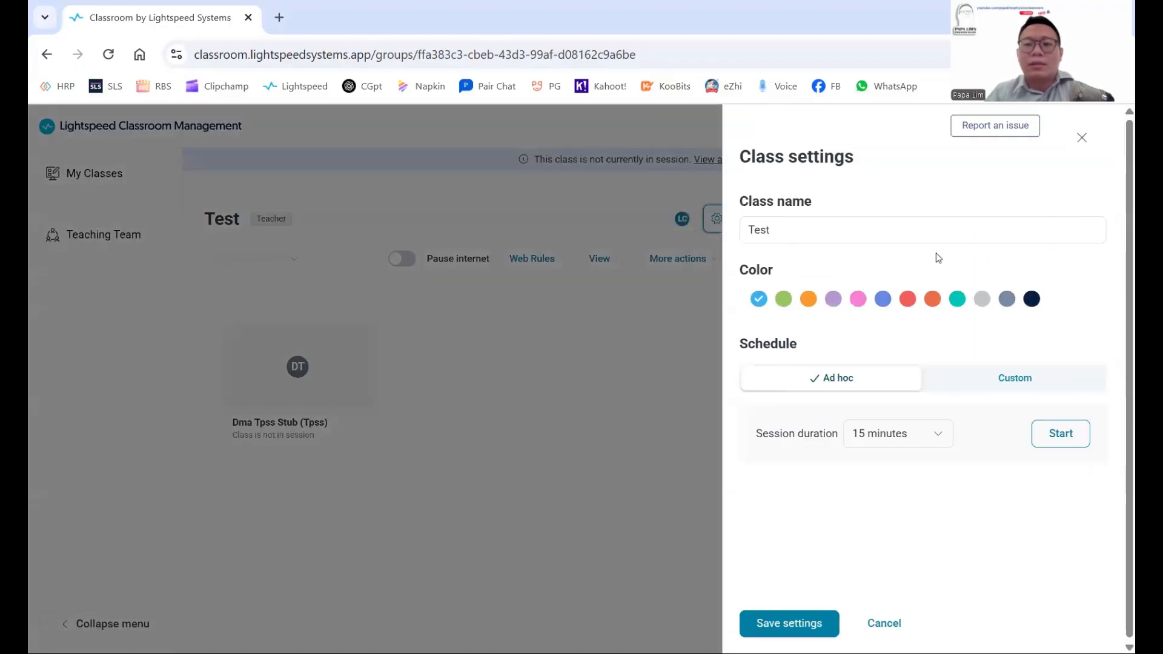
pyautogui.click(1058, 437)
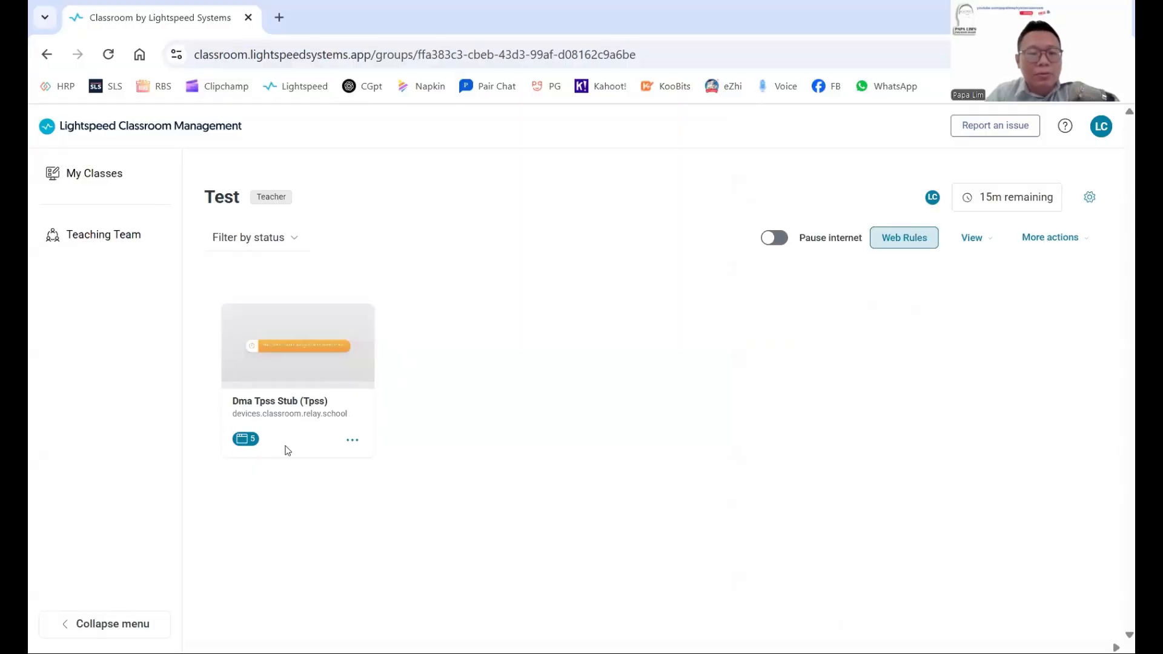
# Review the student's five open browser tabs, then bring up that student's action menu.
pyautogui.click(245, 439)
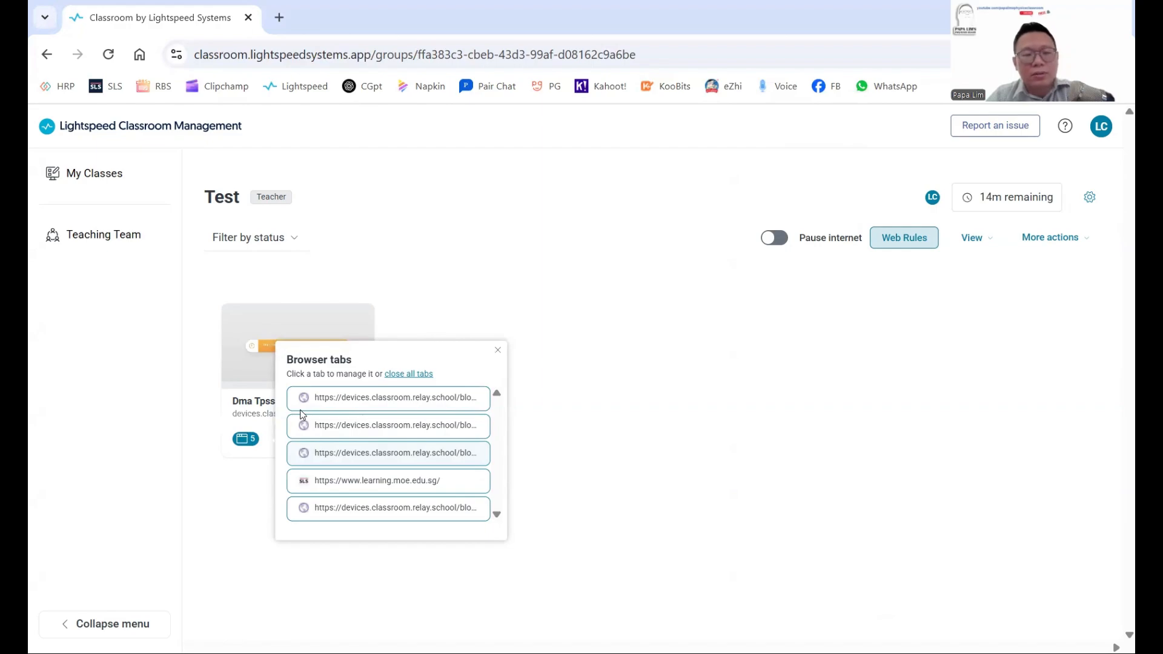
pyautogui.click(377, 401)
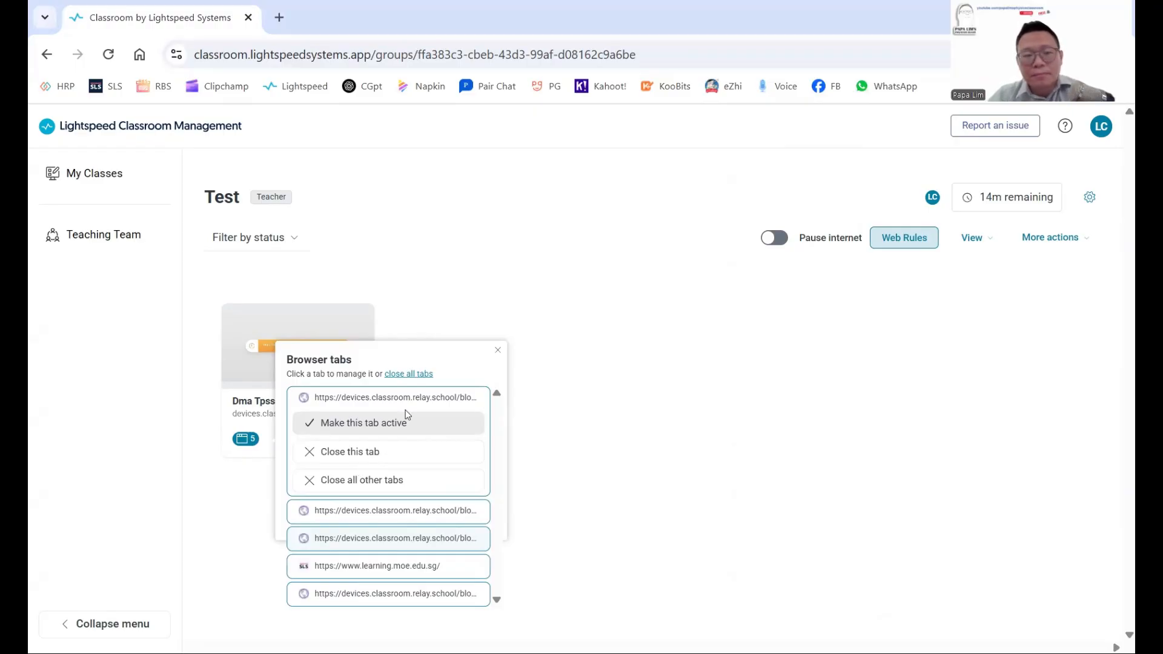
pyautogui.click(475, 279)
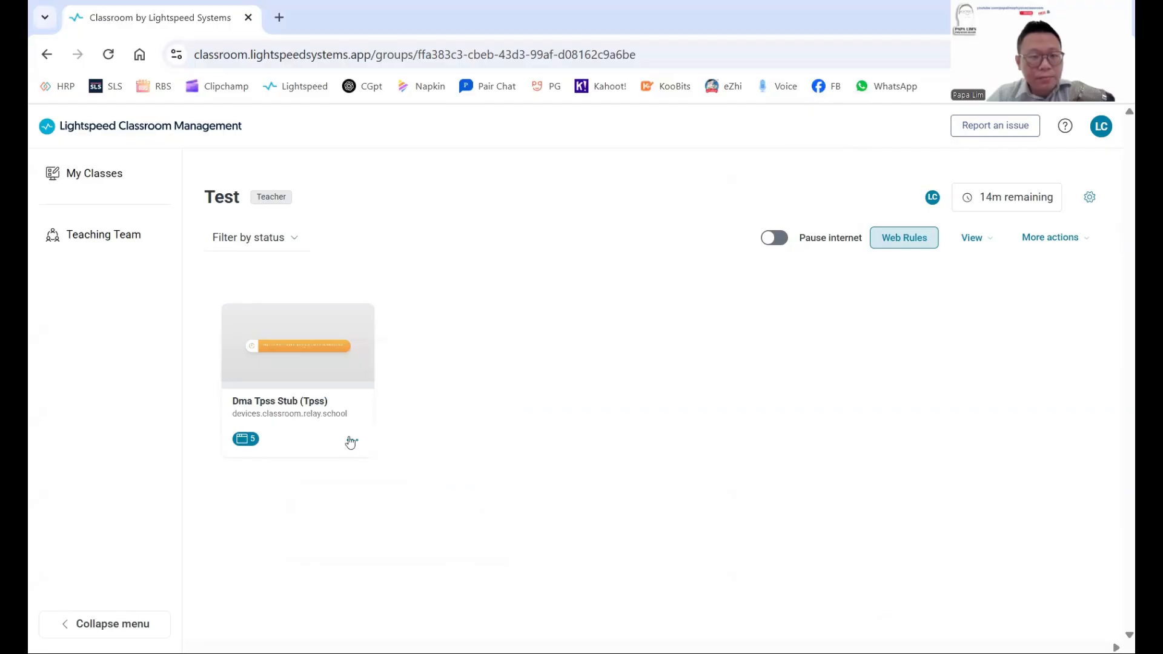
pyautogui.click(352, 440)
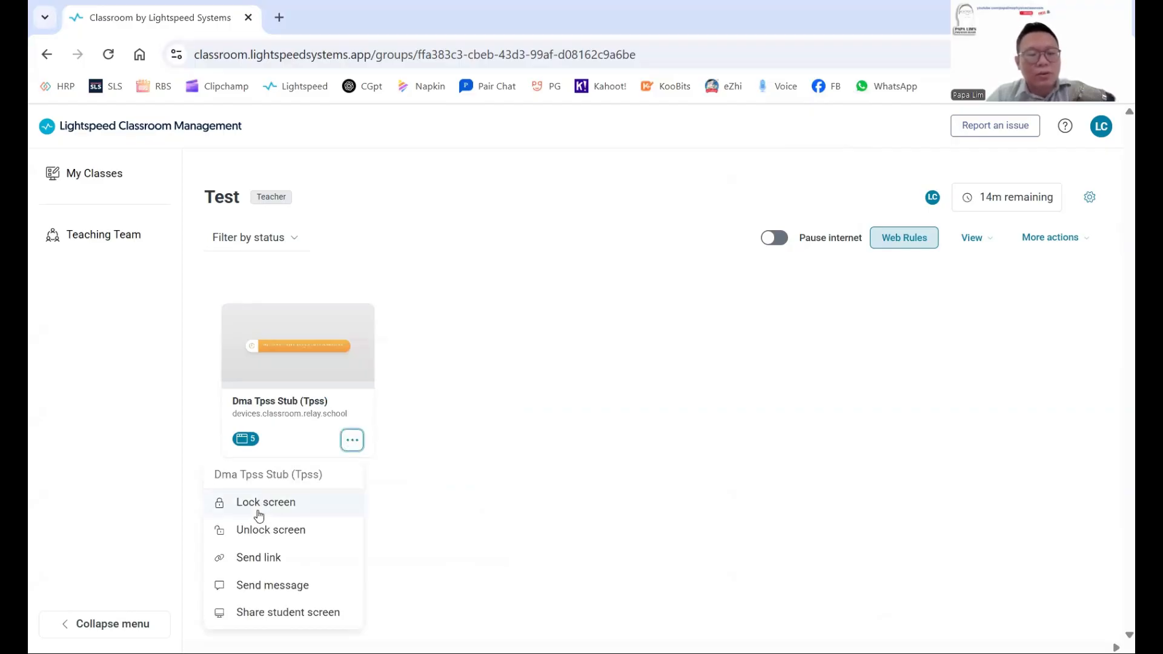
# Send the kahoot.it link to the student so it opens in a new tab.
pyautogui.click(266, 568)
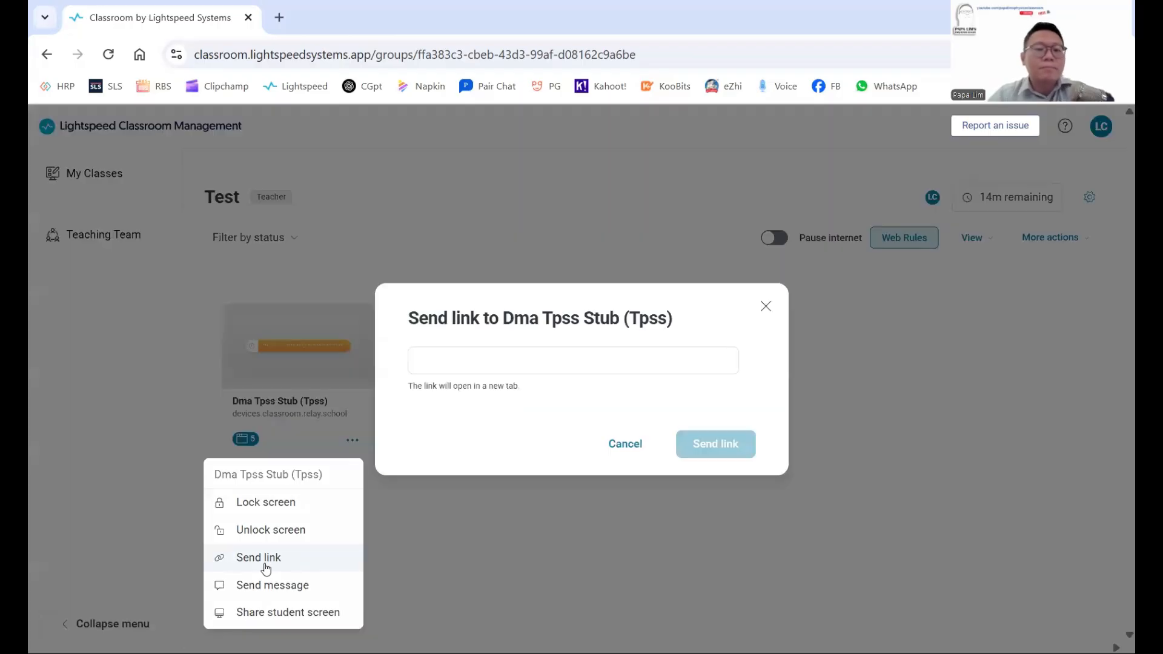
pyautogui.click(497, 362)
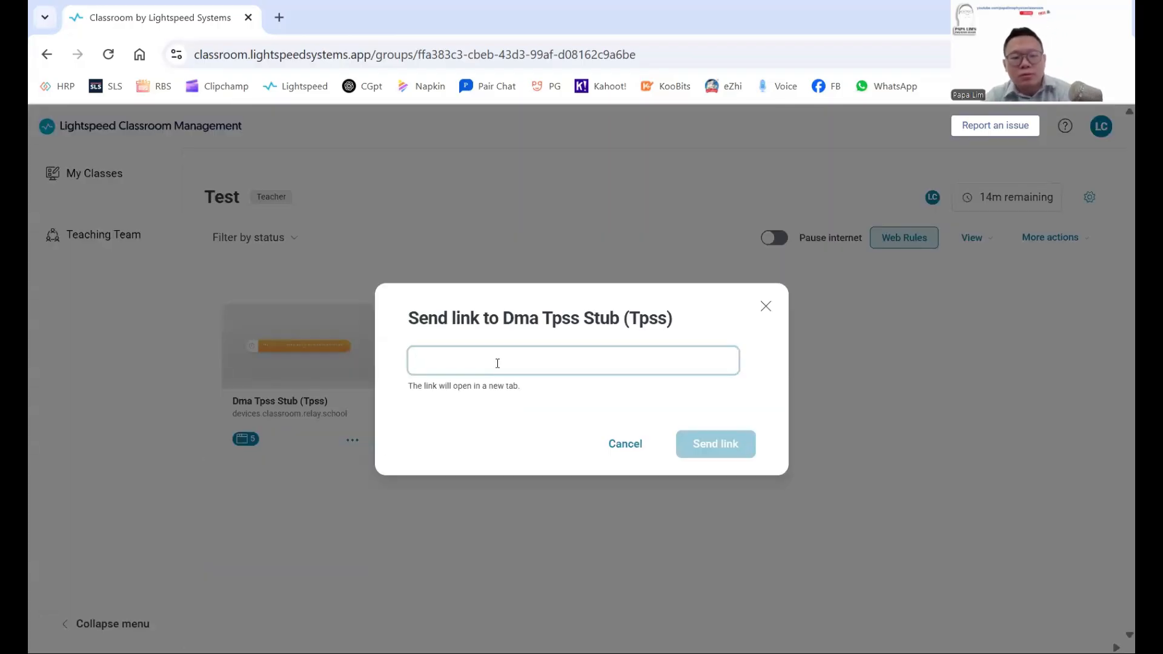
pyautogui.write('kahoot')
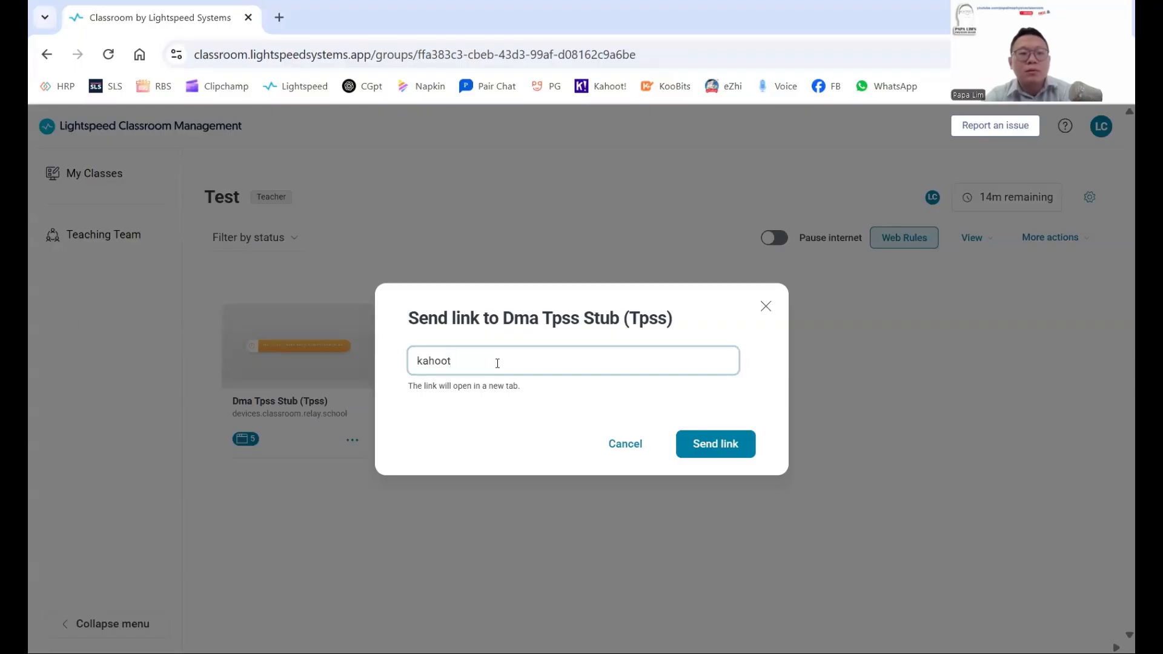
pyautogui.write('.it')
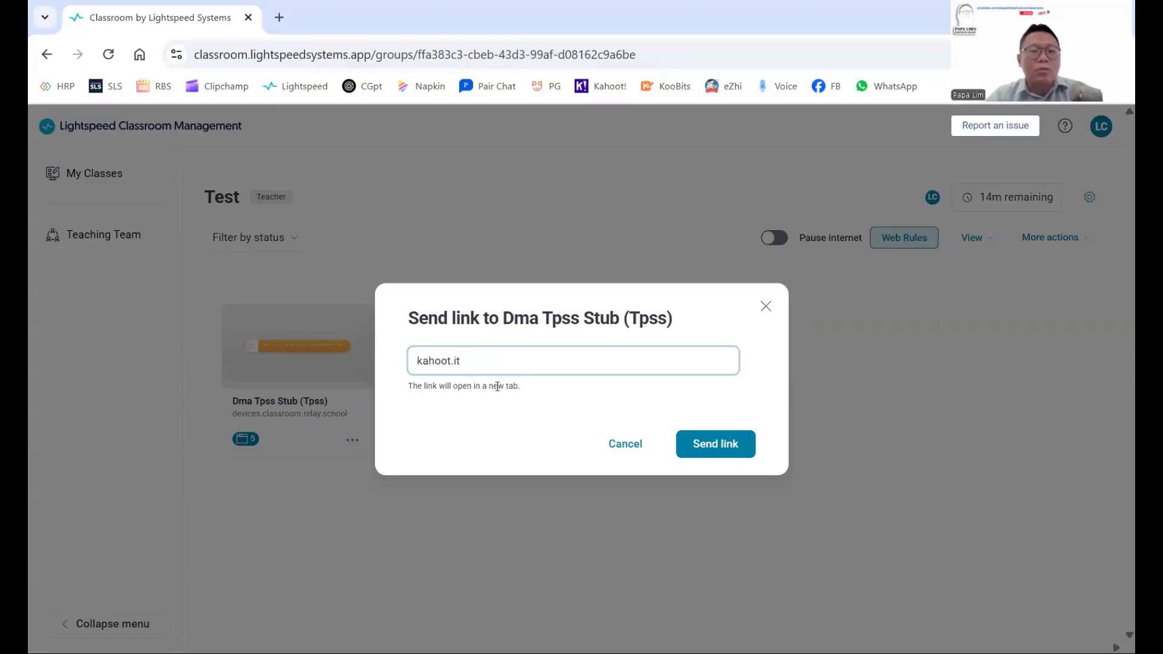
pyautogui.click(712, 454)
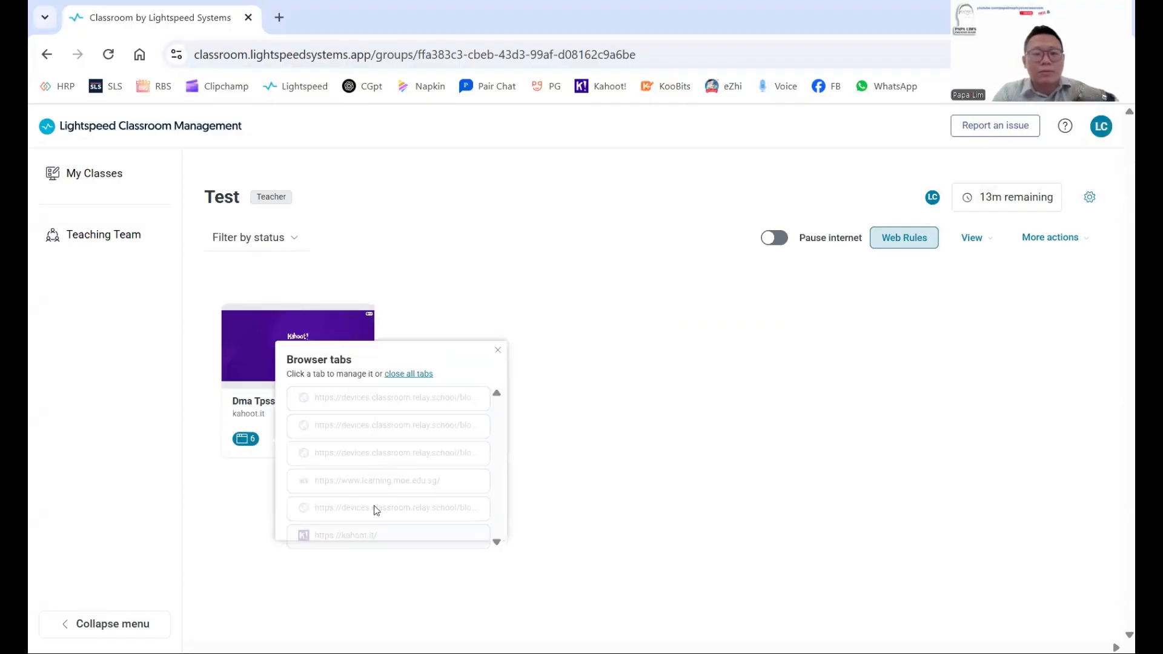
# Check that the student's browser tabs now include kahoot.it as a sixth tab, then open their detail view.
pyautogui.click(236, 493)
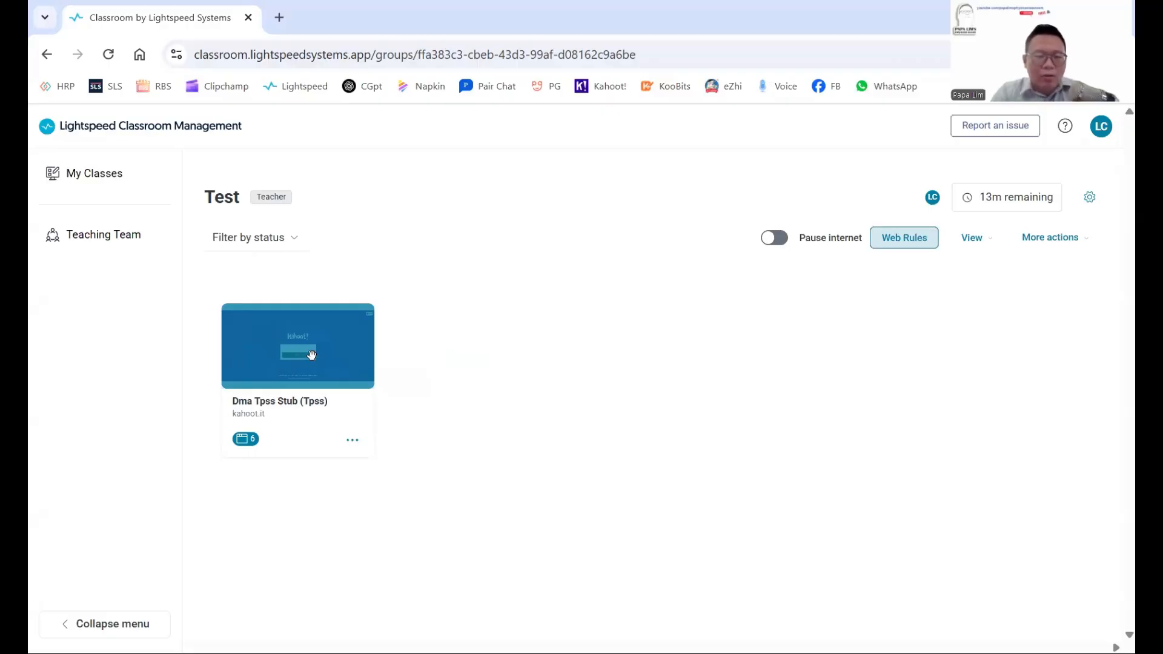
pyautogui.click(289, 351)
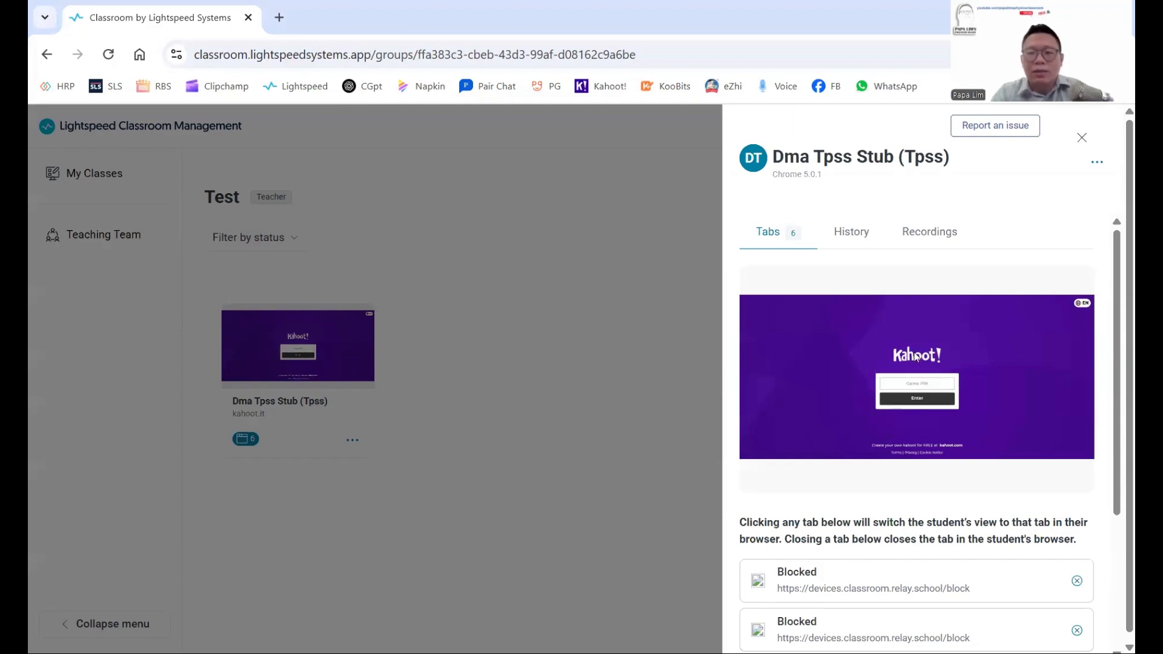
pyautogui.scroll(-1, 944, 382)
pyautogui.scroll(-1, 945, 418)
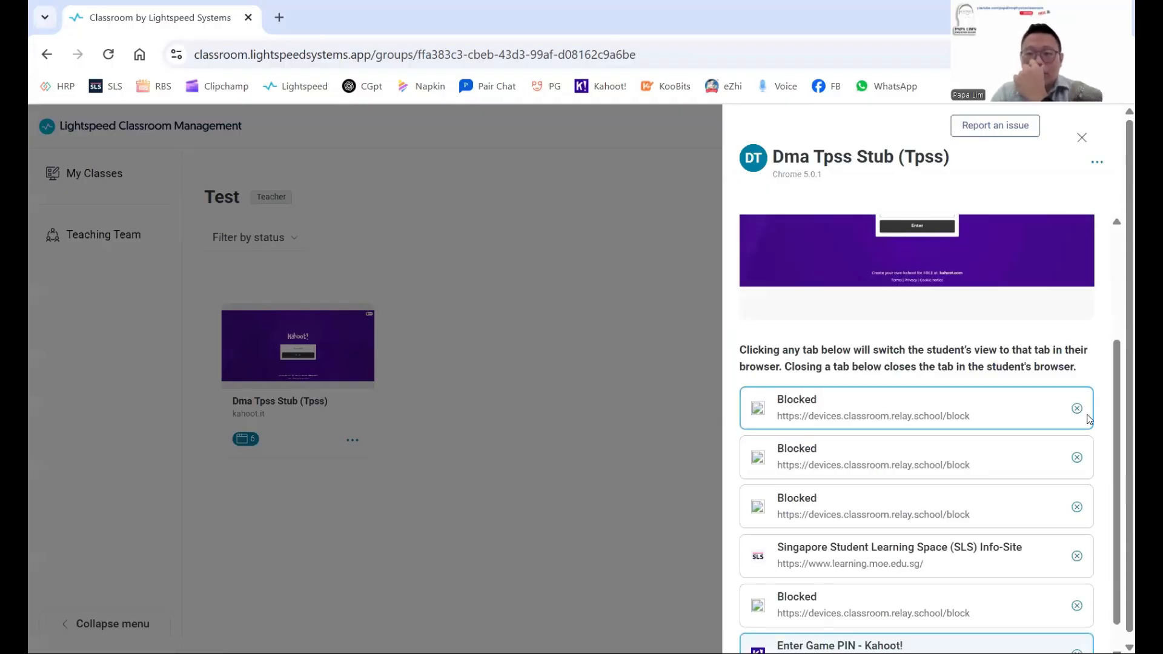
pyautogui.scroll(2, 1030, 418)
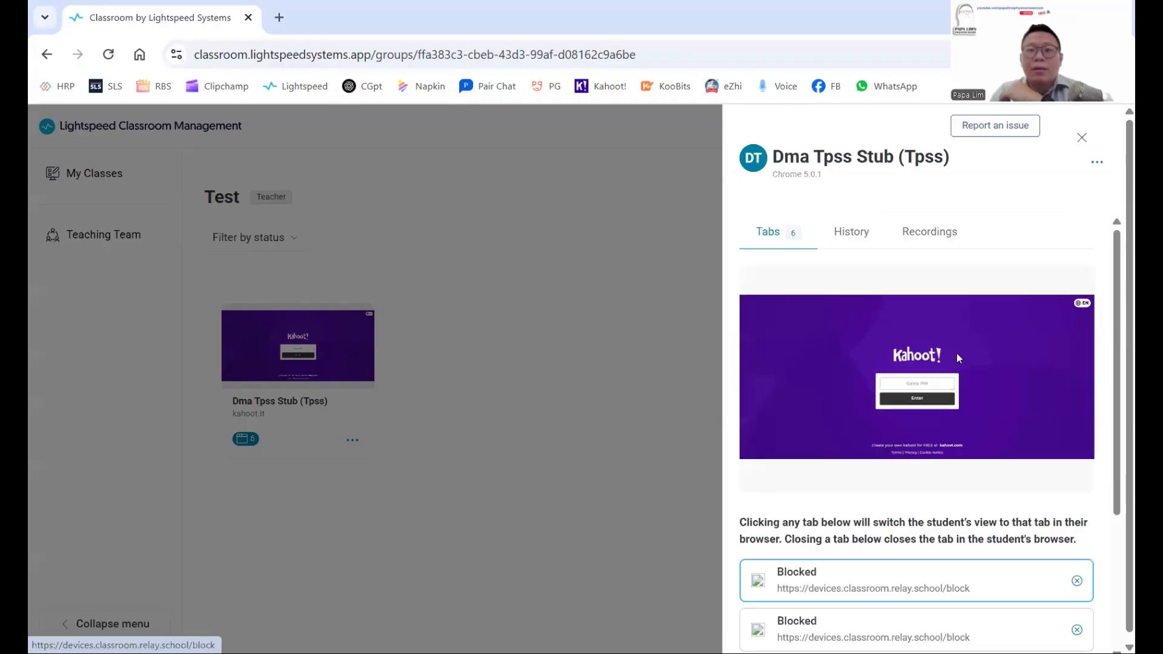
pyautogui.click(856, 236)
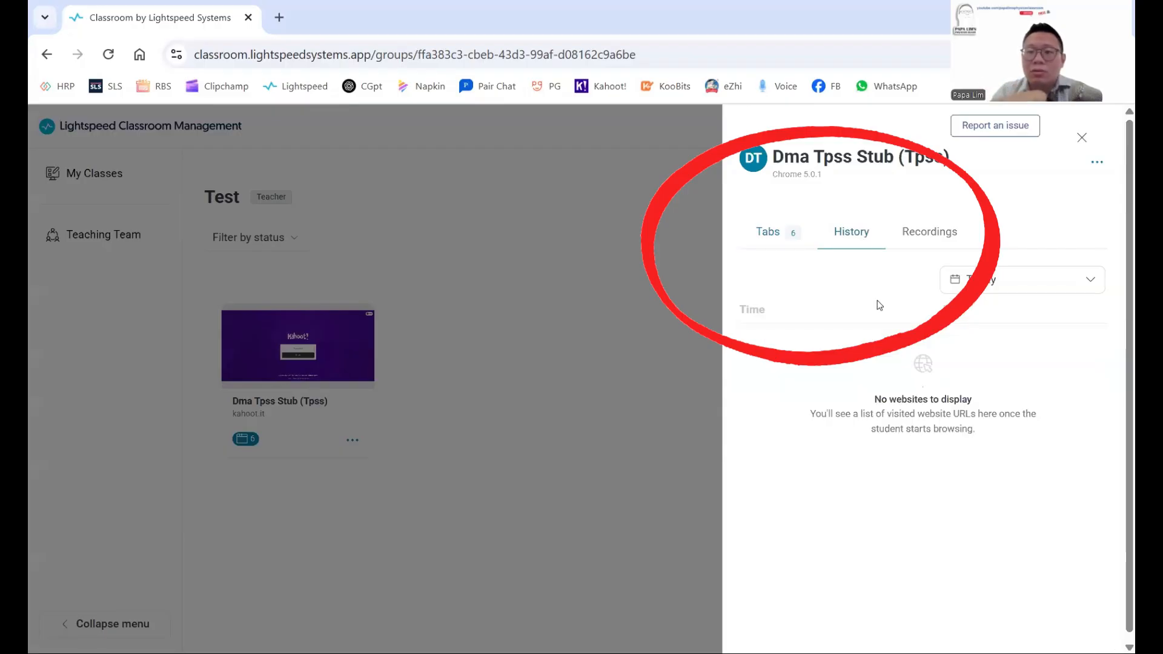
pyautogui.click(999, 282)
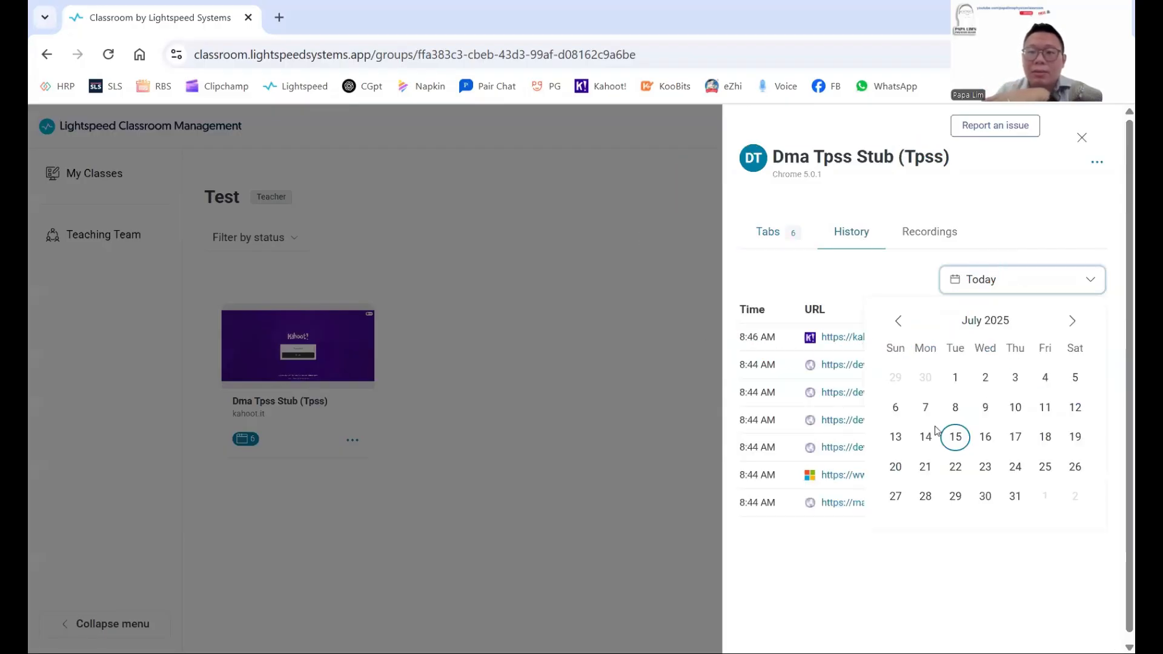
pyautogui.click(924, 436)
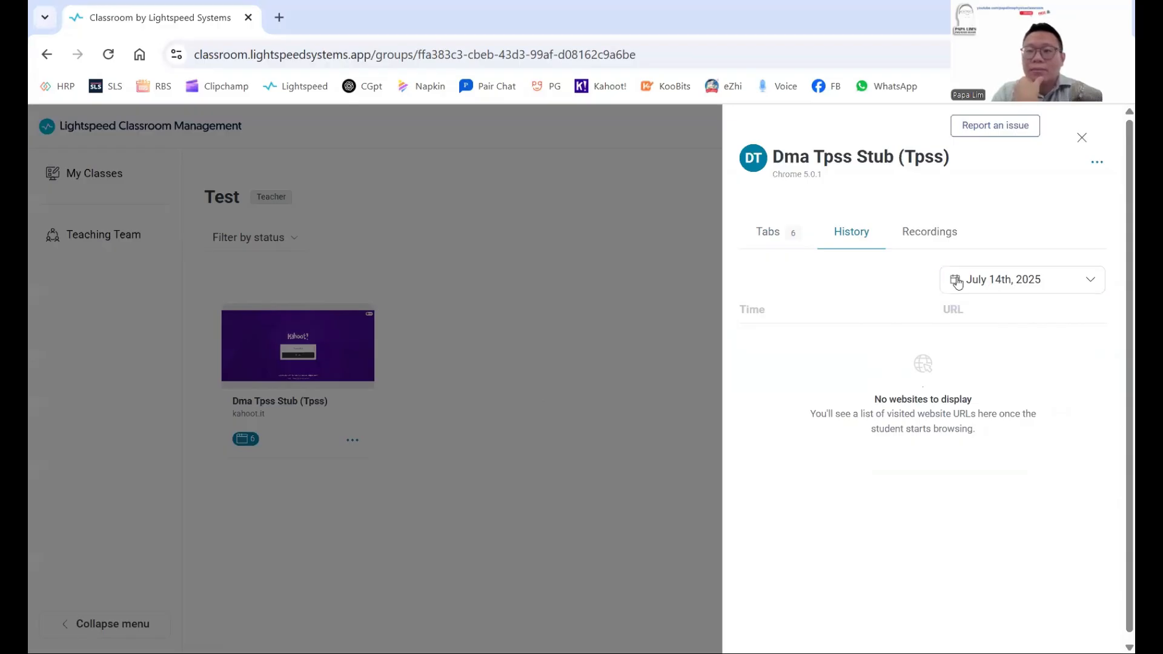
pyautogui.click(915, 235)
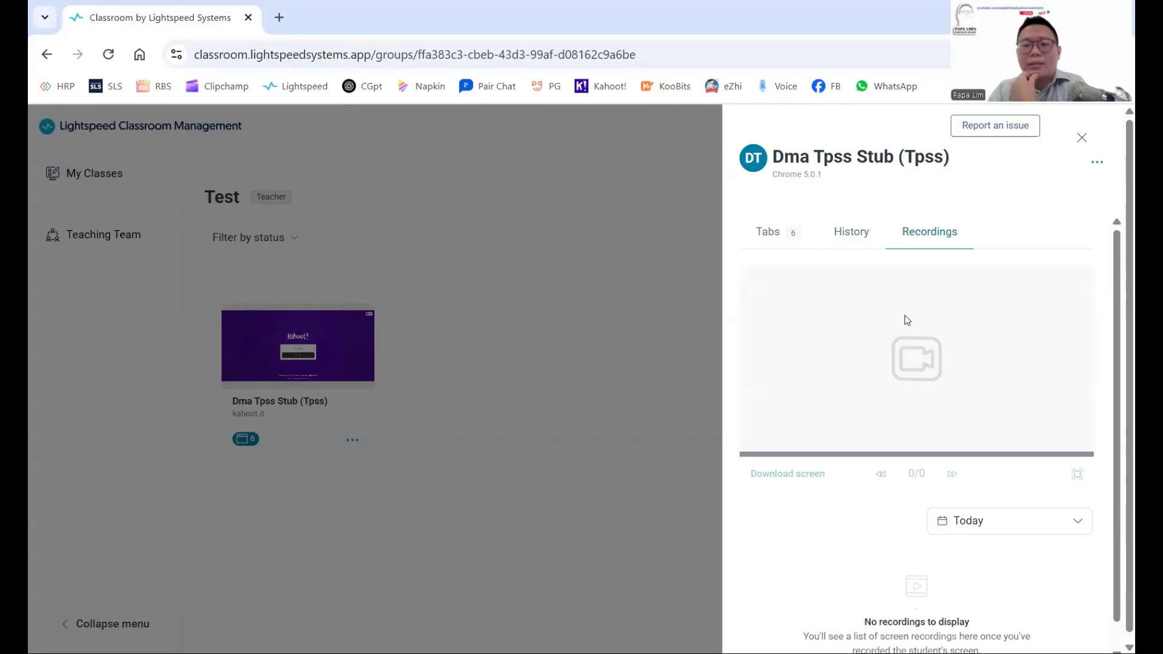
pyautogui.click(1097, 164)
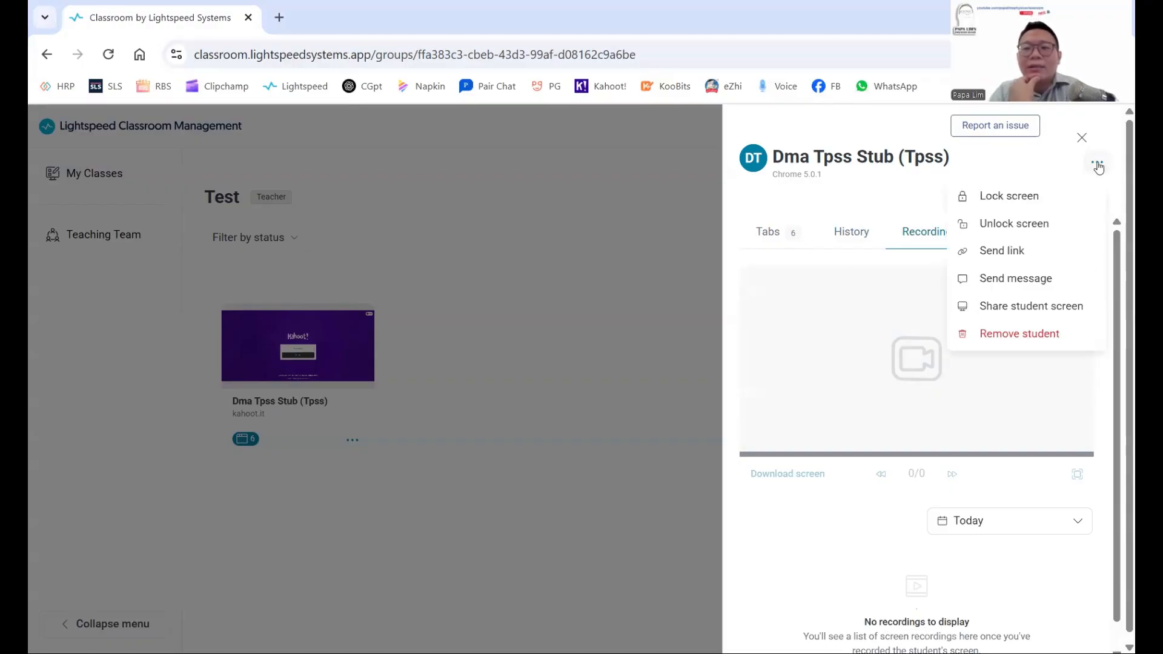
pyautogui.click(613, 342)
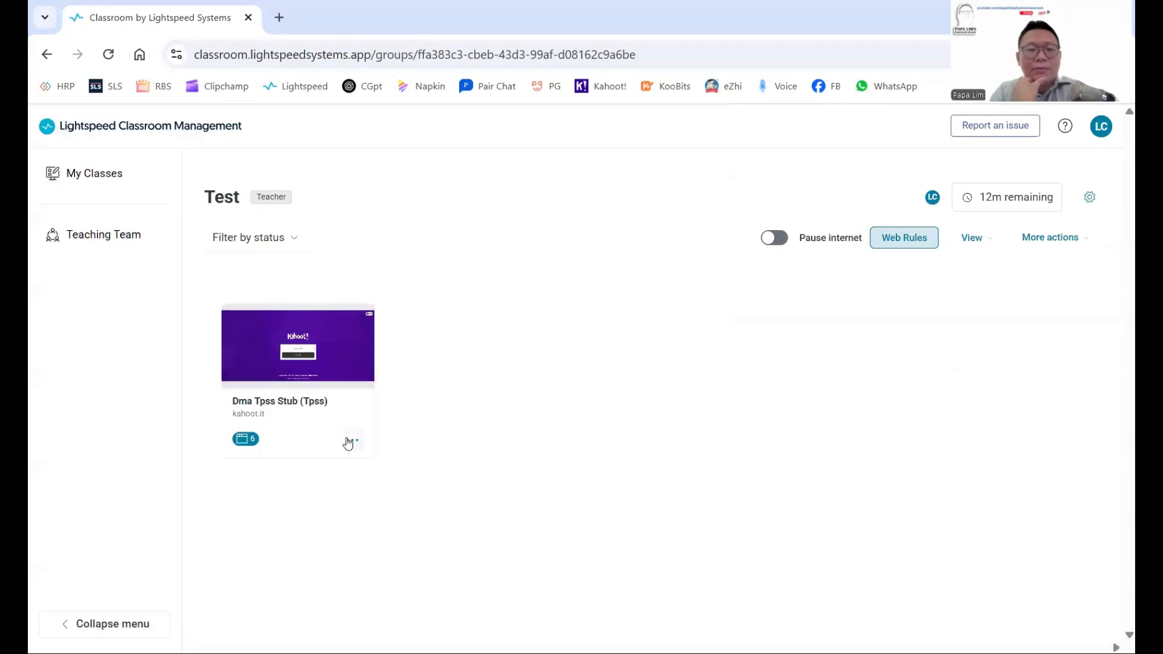
# Send the student the 'Great job!' quick message from the card's actions menu.
pyautogui.click(348, 441)
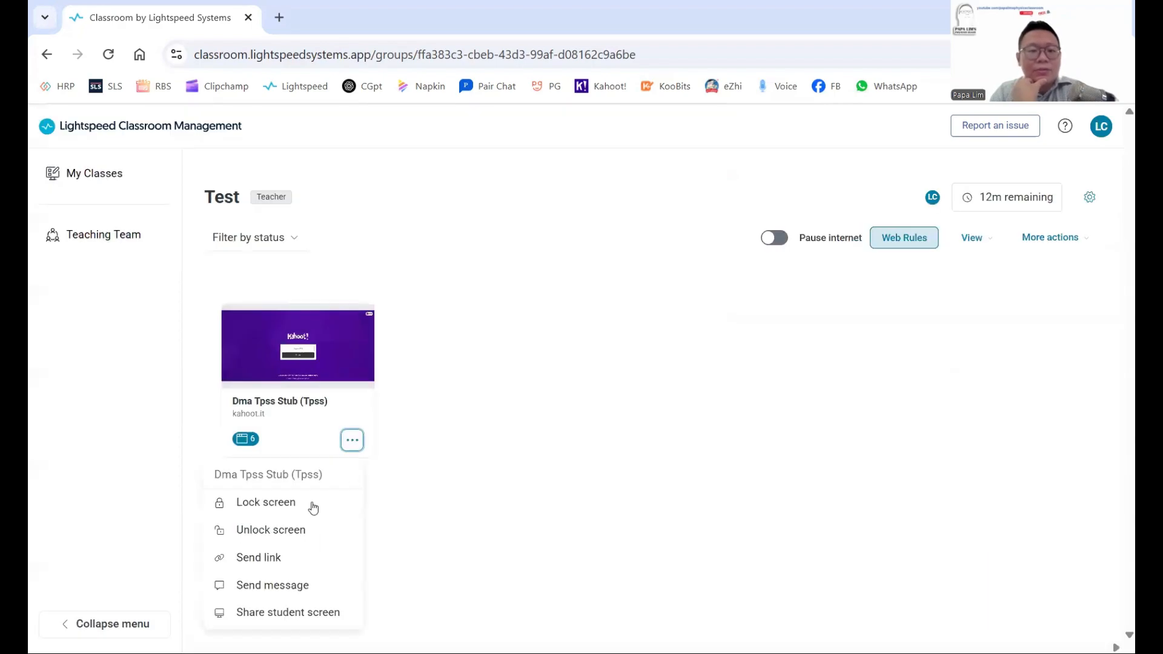
pyautogui.click(297, 585)
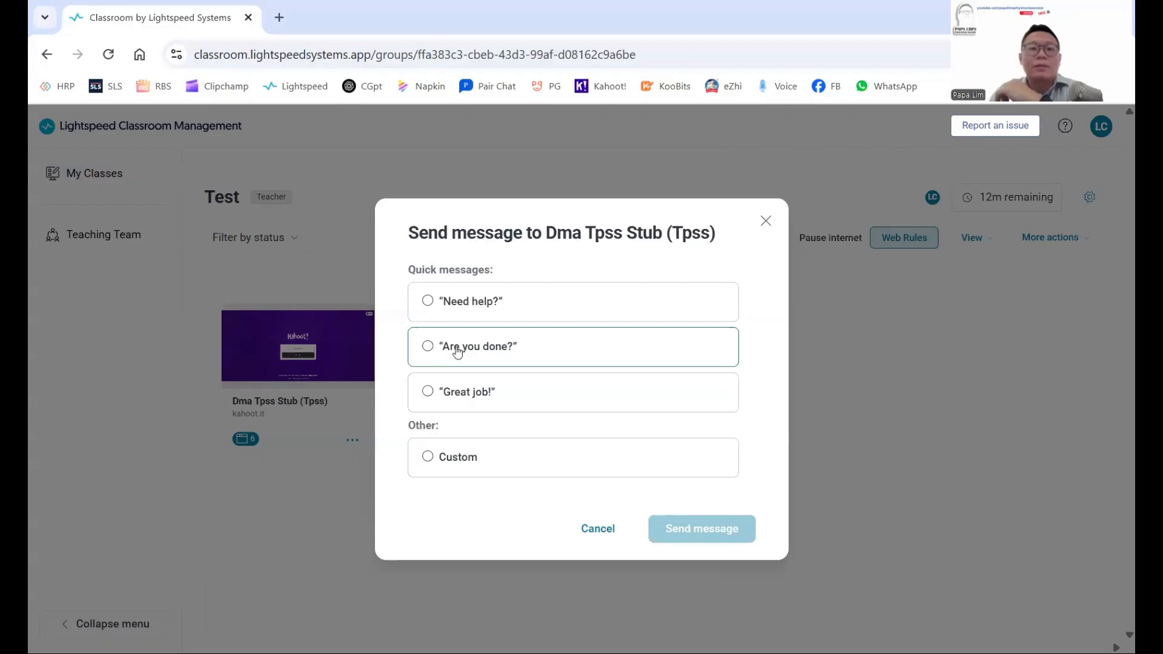
pyautogui.click(470, 394)
pyautogui.click(696, 529)
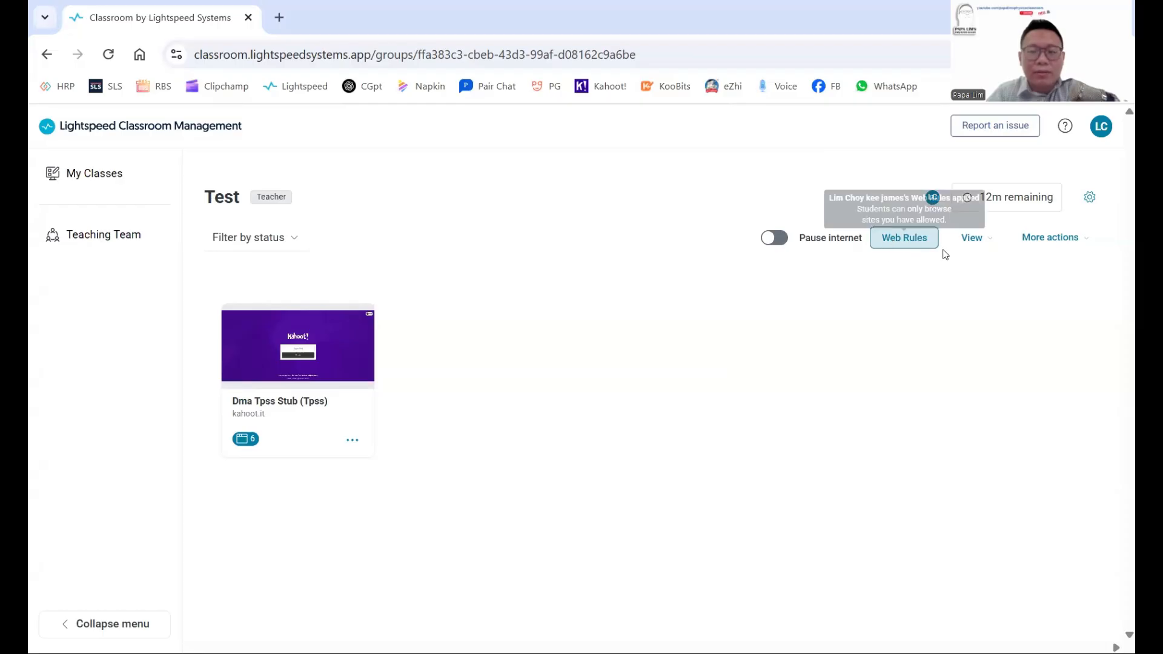
# Review the class web rules, then glance at the student's open browser tabs list.
pyautogui.click(905, 239)
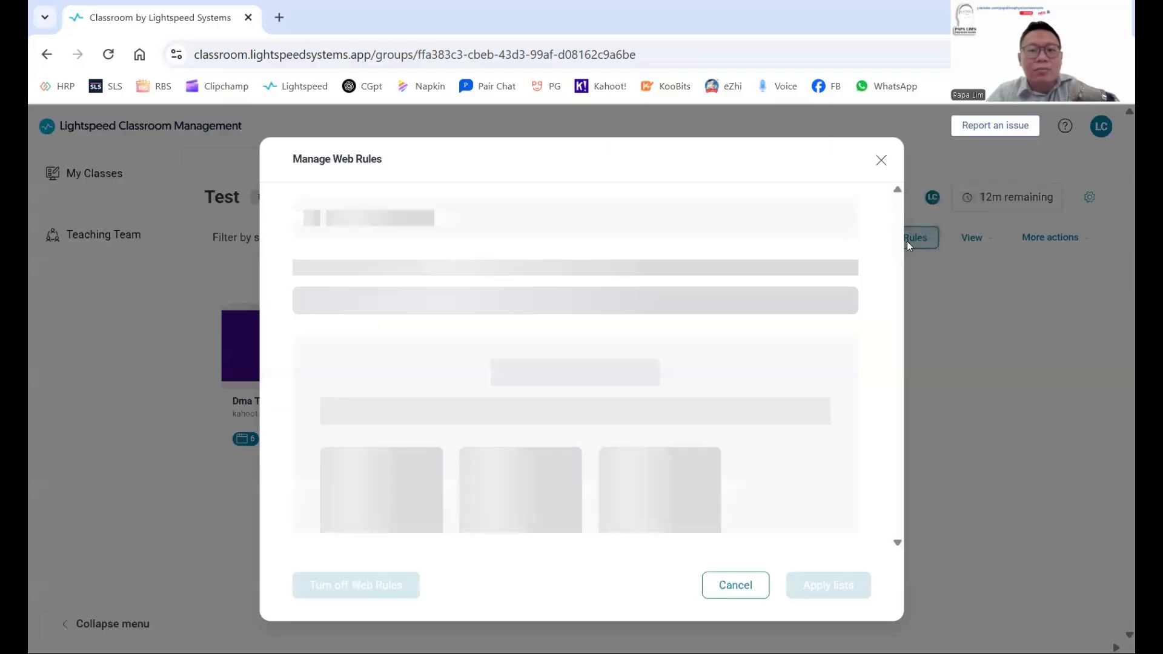
pyautogui.moveTo(552, 393)
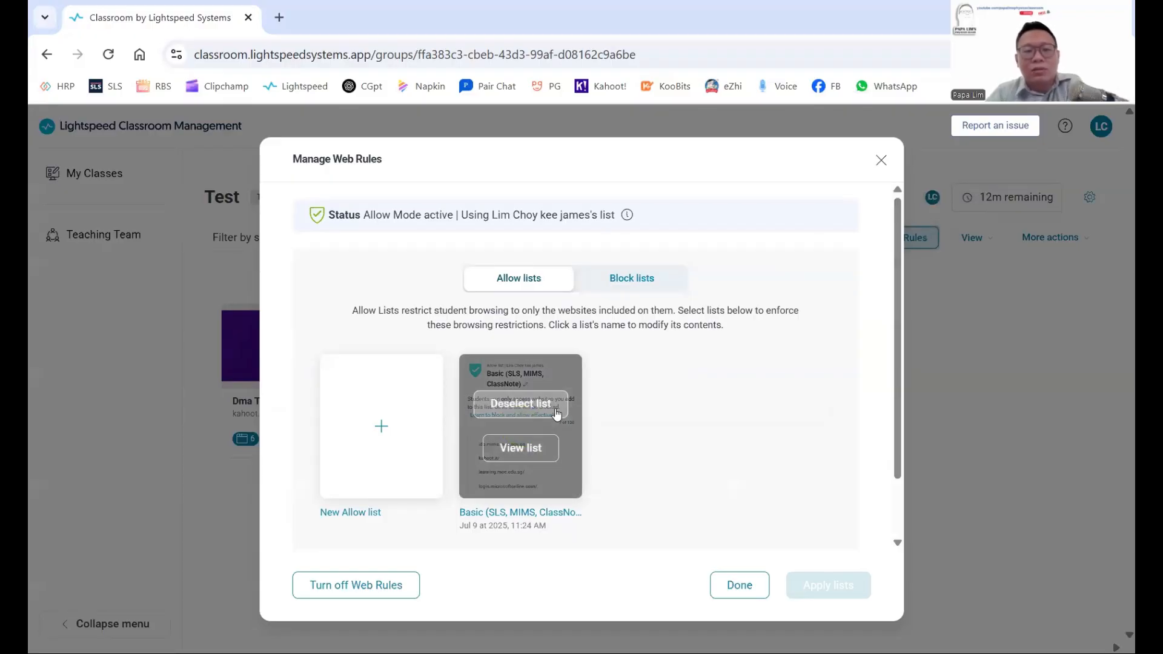
pyautogui.click(881, 160)
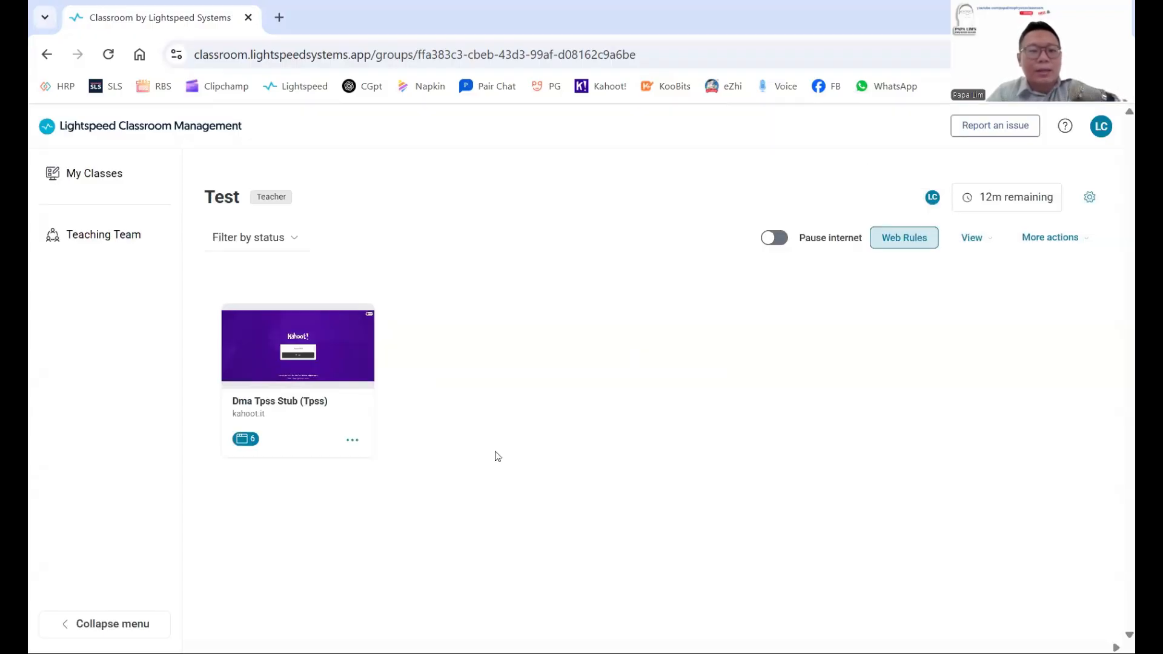
pyautogui.click(246, 439)
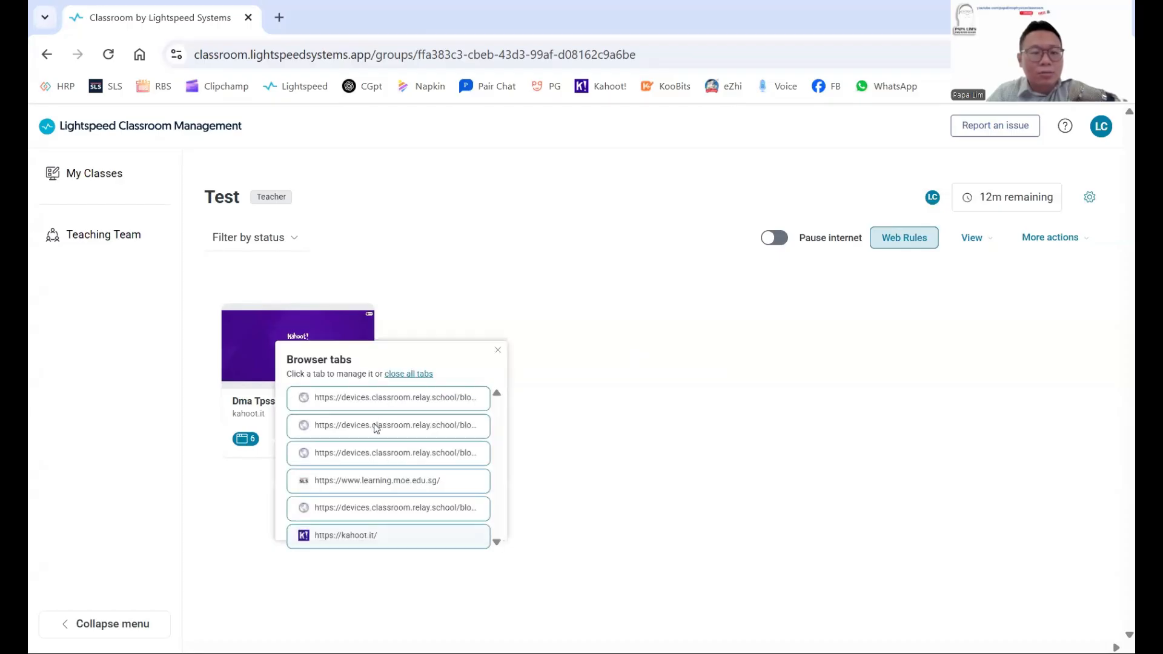
pyautogui.click(718, 371)
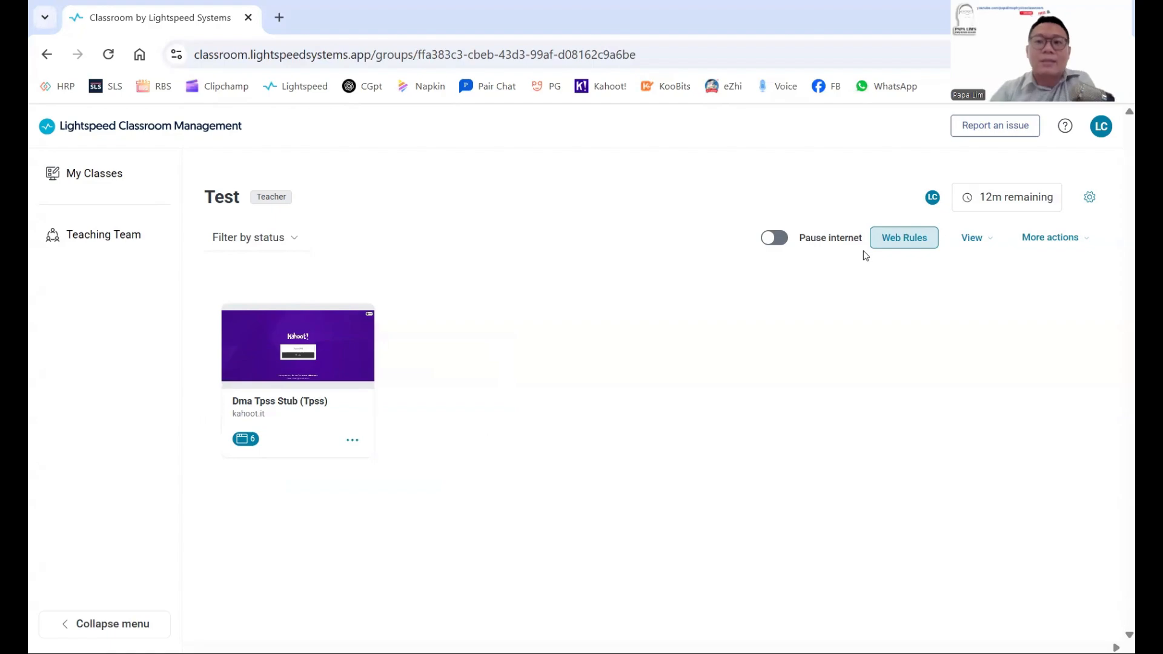
# Deselect the Basic allow list and apply so no web rules are active for Test.
pyautogui.click(906, 249)
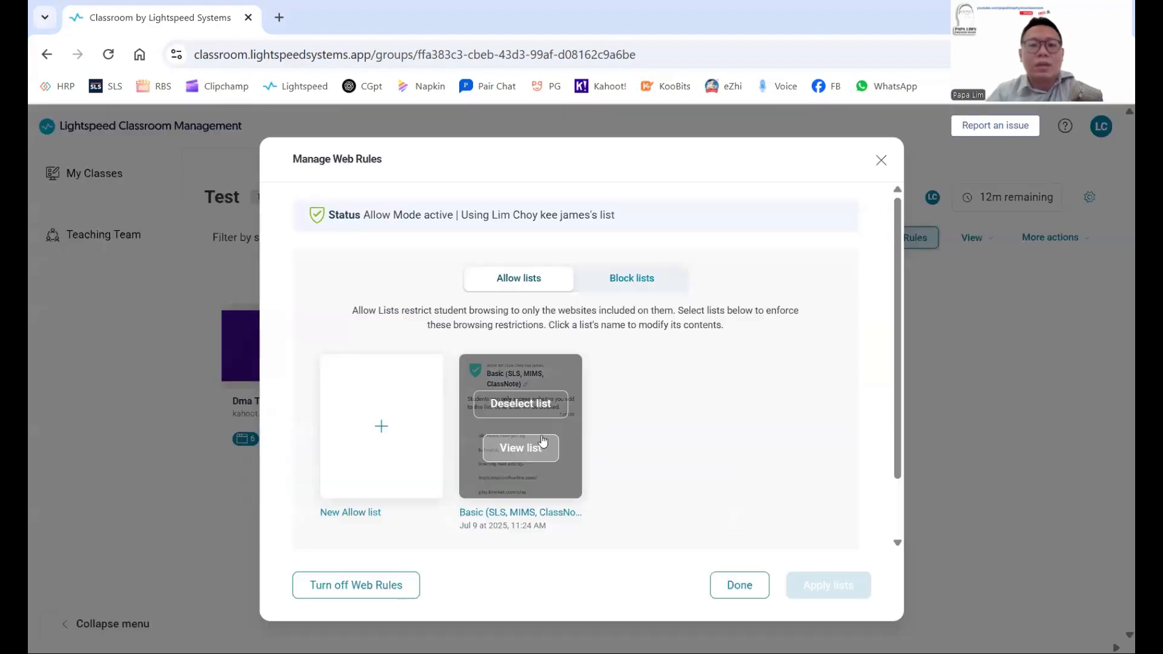
pyautogui.click(527, 403)
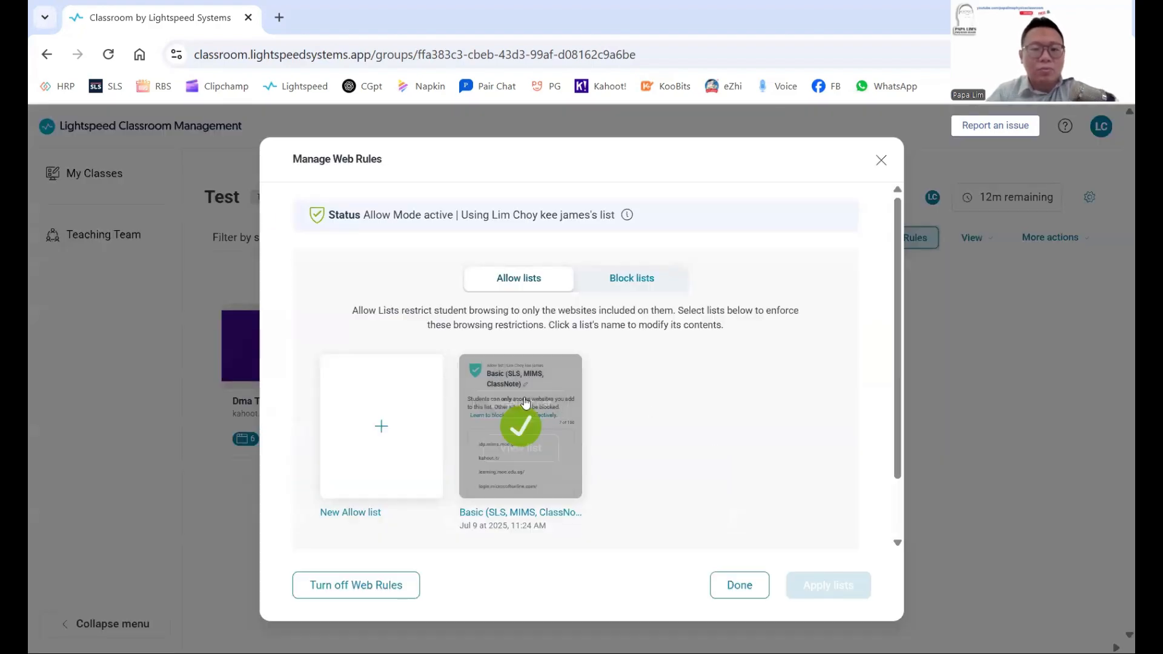
pyautogui.click(524, 403)
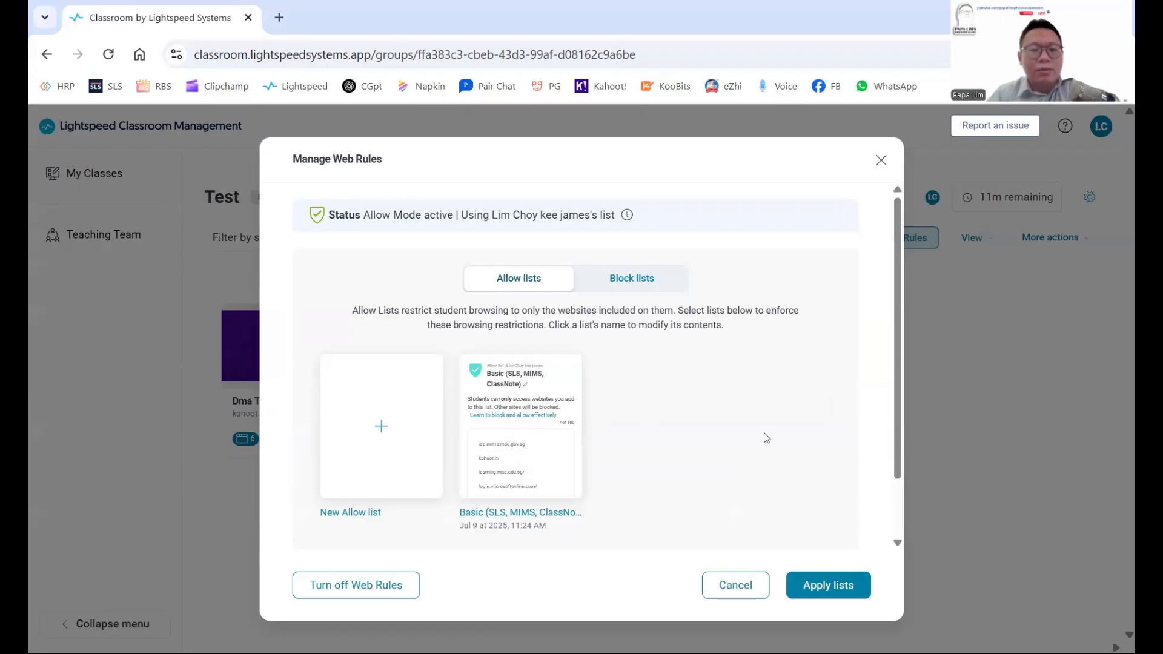
pyautogui.click(827, 583)
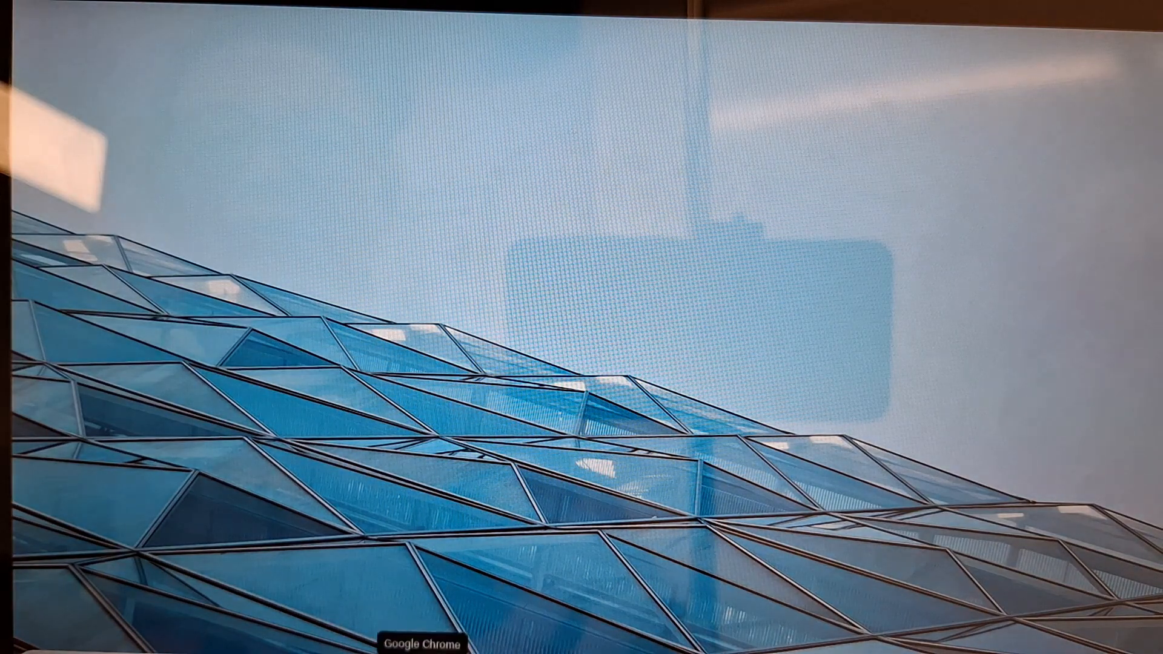
# In Chrome, return the first two blocked tabs to Microsoft 365 and YouTube.
pyautogui.click(422, 652)
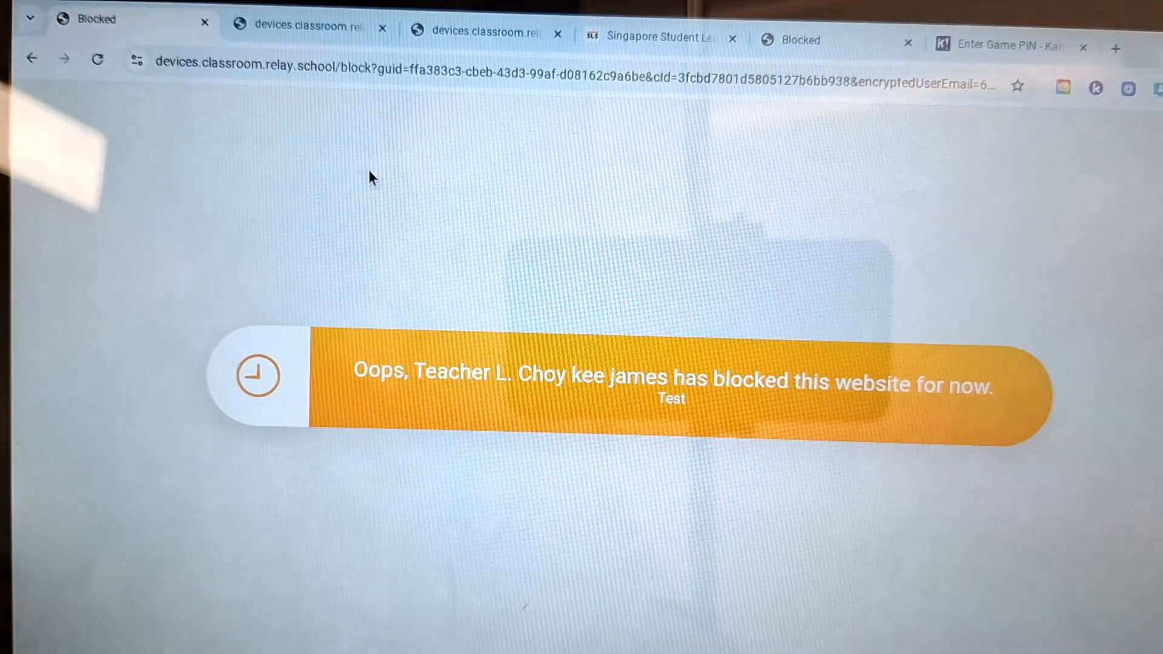
pyautogui.click(30, 57)
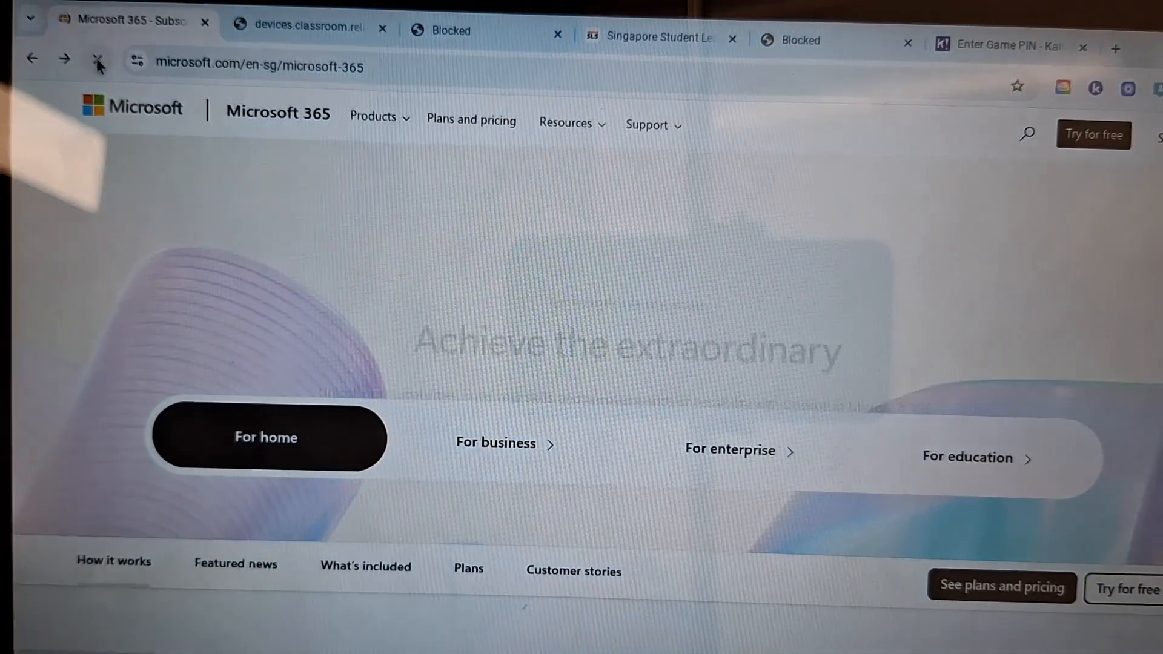
pyautogui.click(286, 13)
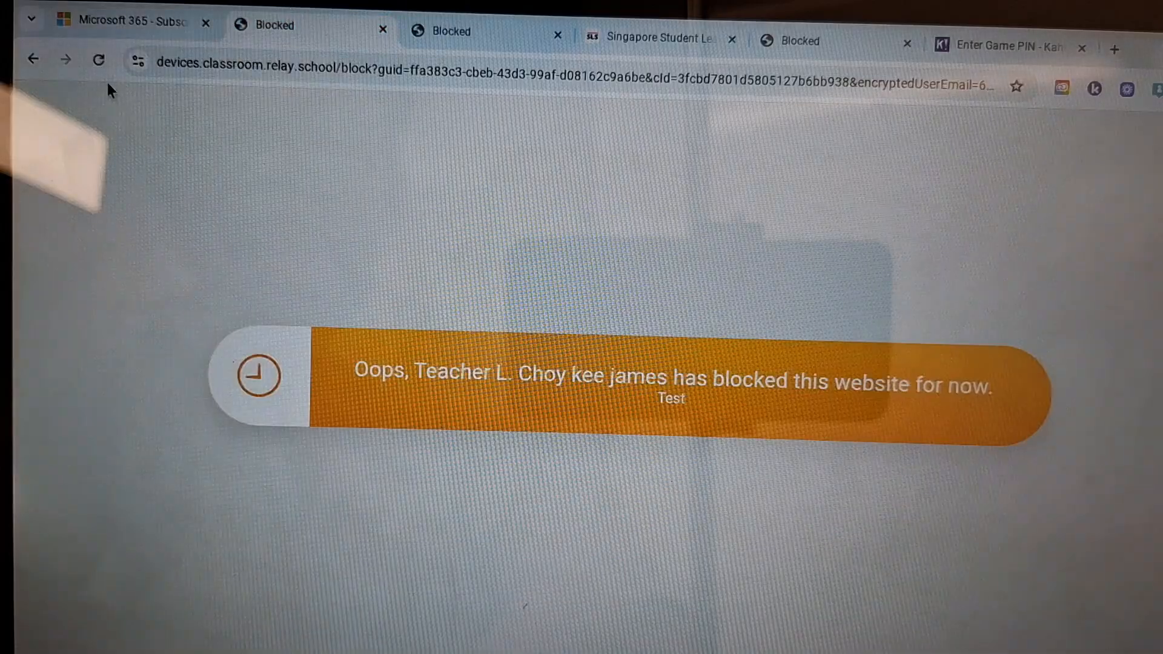
pyautogui.click(33, 56)
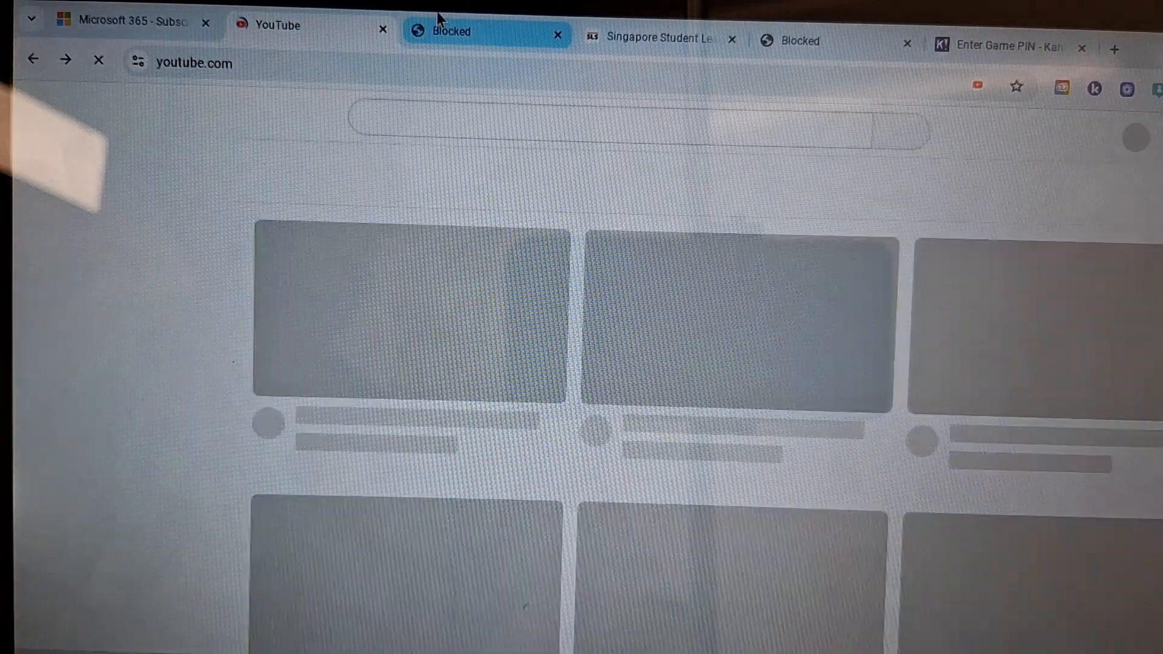
# Restore the third blocked tab to the Gmail inbox, then open the student's panel showing YouTube.
pyautogui.click(438, 28)
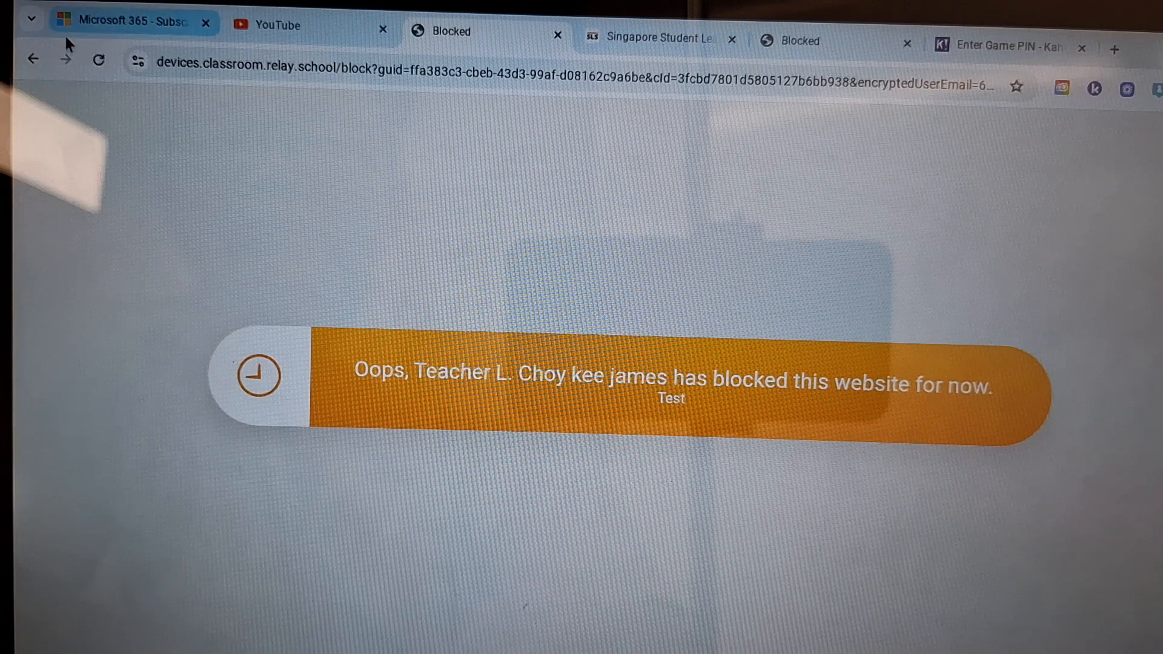
pyautogui.click(26, 61)
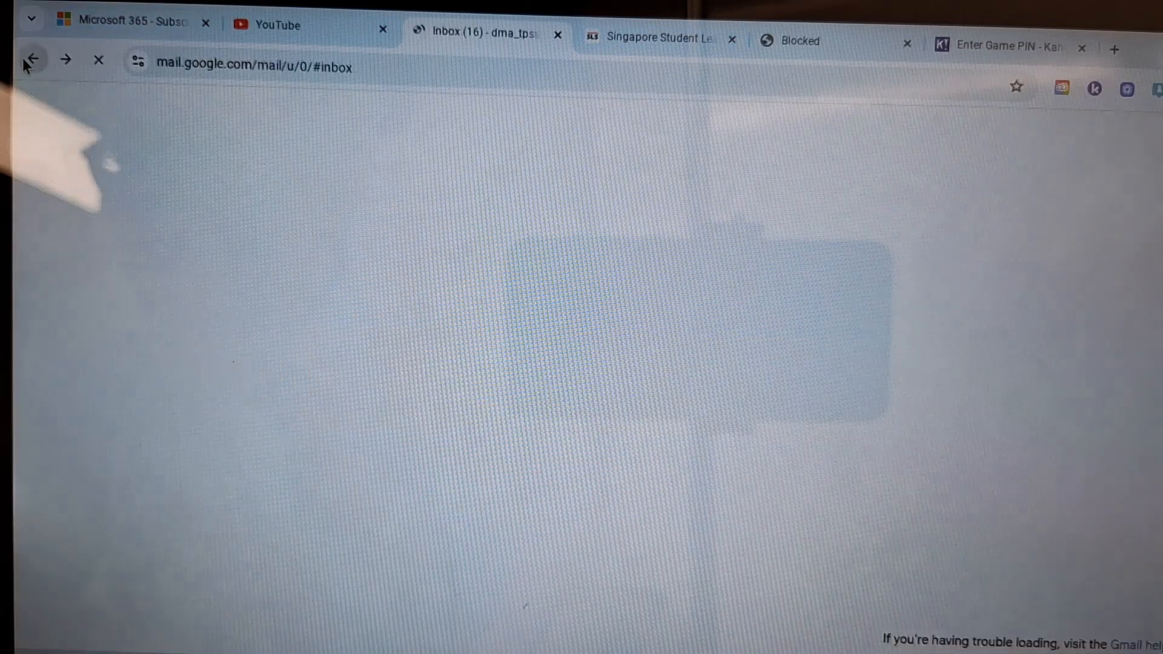
pyautogui.click(290, 28)
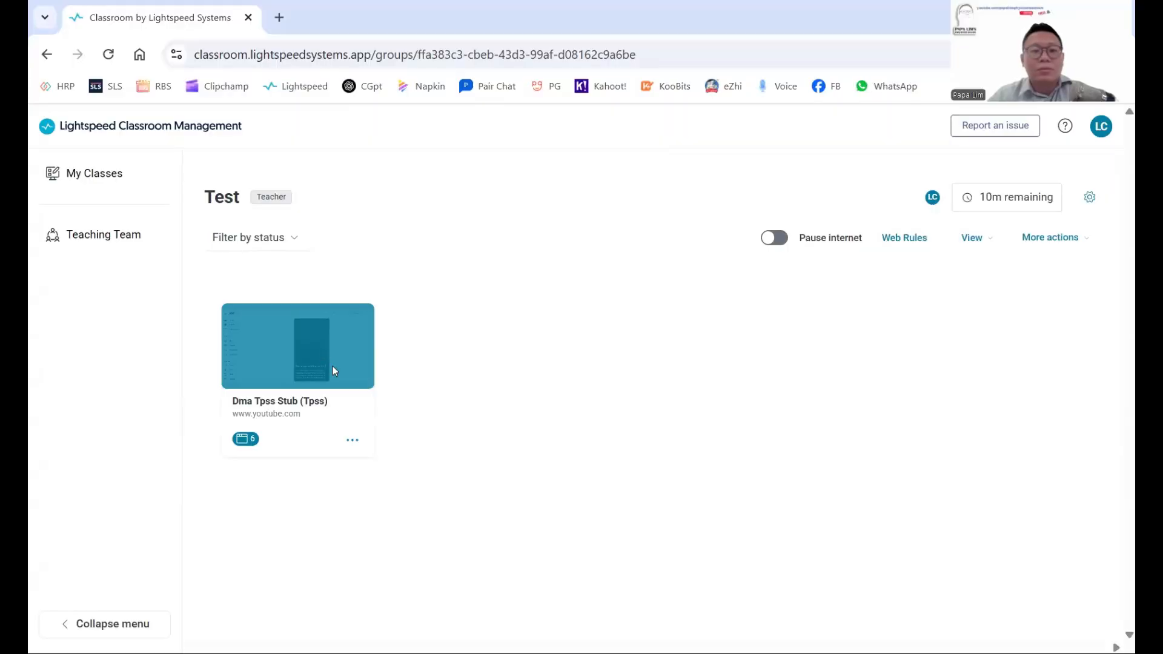
pyautogui.click(334, 368)
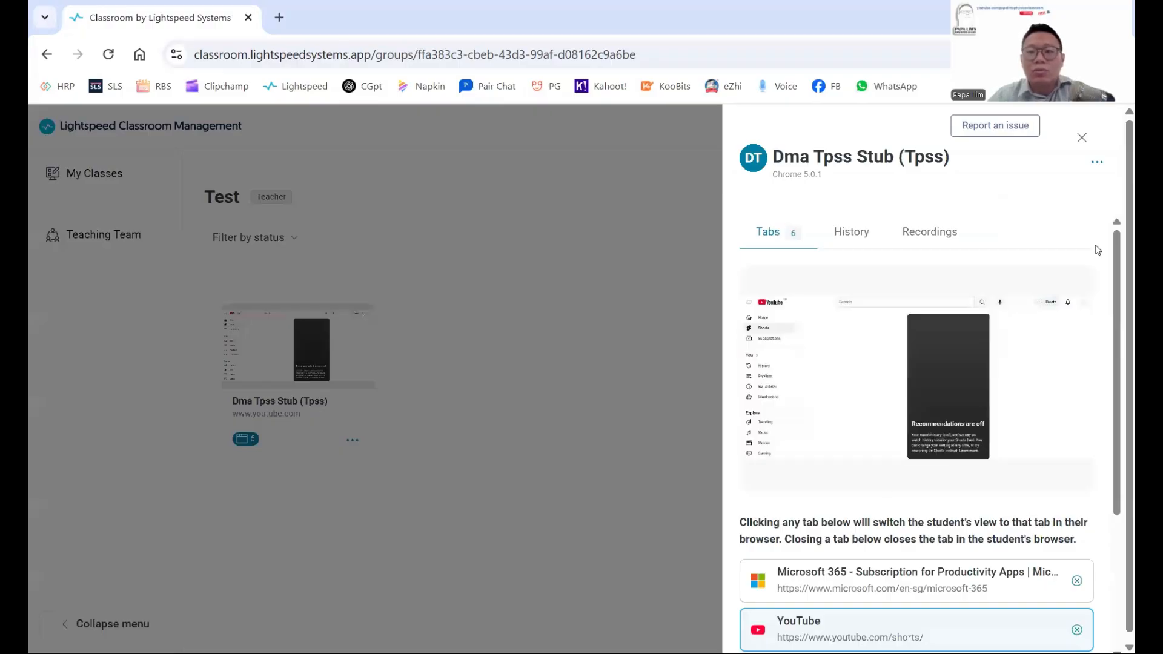
# Remotely close the student's Kahoot tab, leaving five tabs, and close the detail panel.
pyautogui.scroll(-3, 1006, 530)
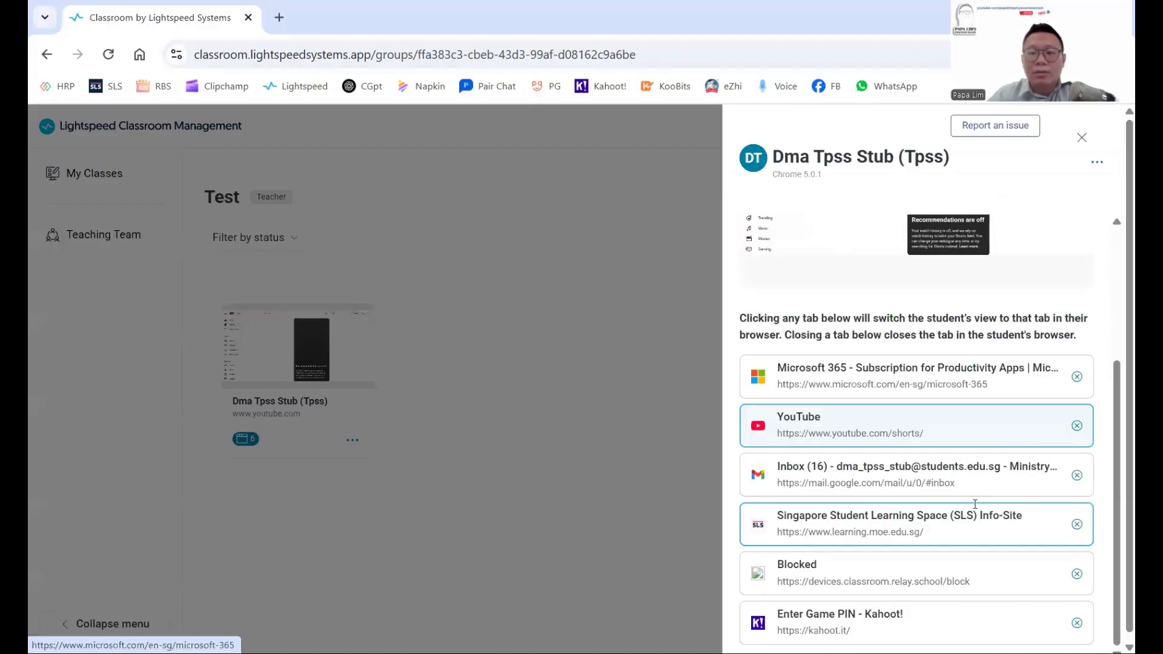
pyautogui.click(898, 567)
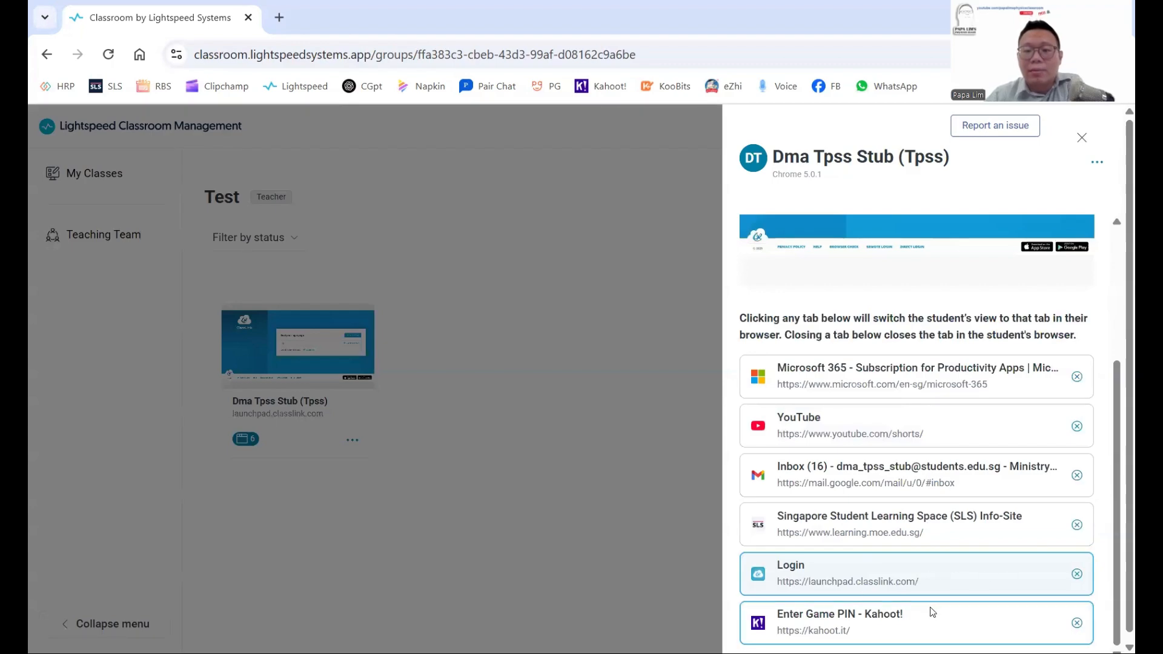
pyautogui.click(1077, 624)
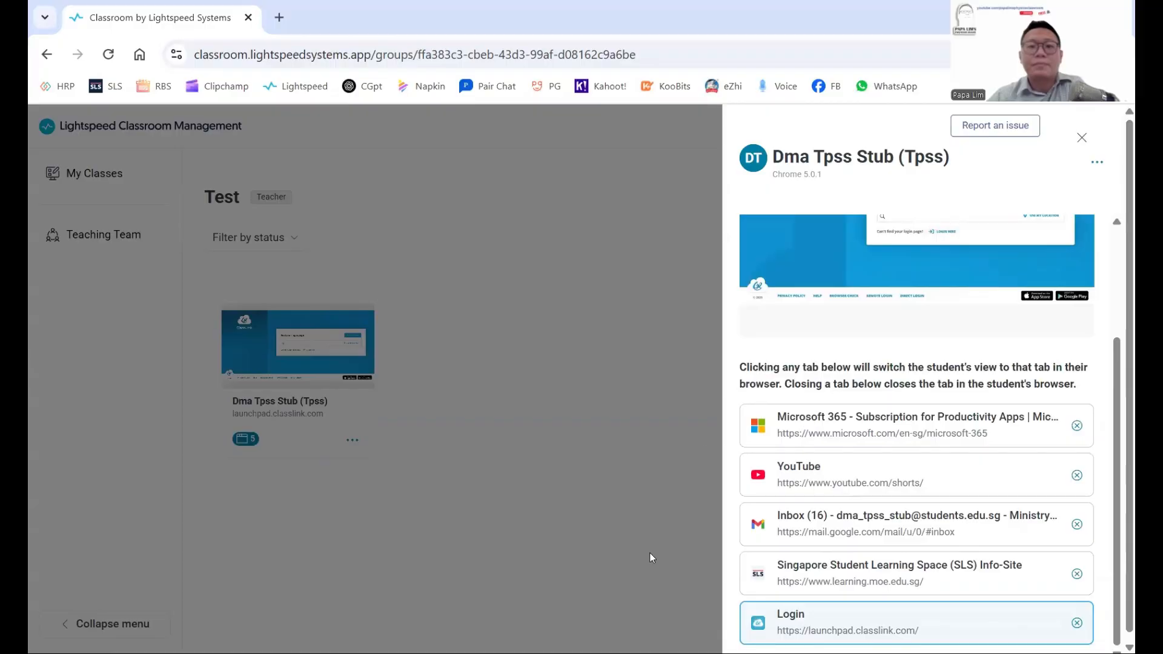
pyautogui.click(696, 444)
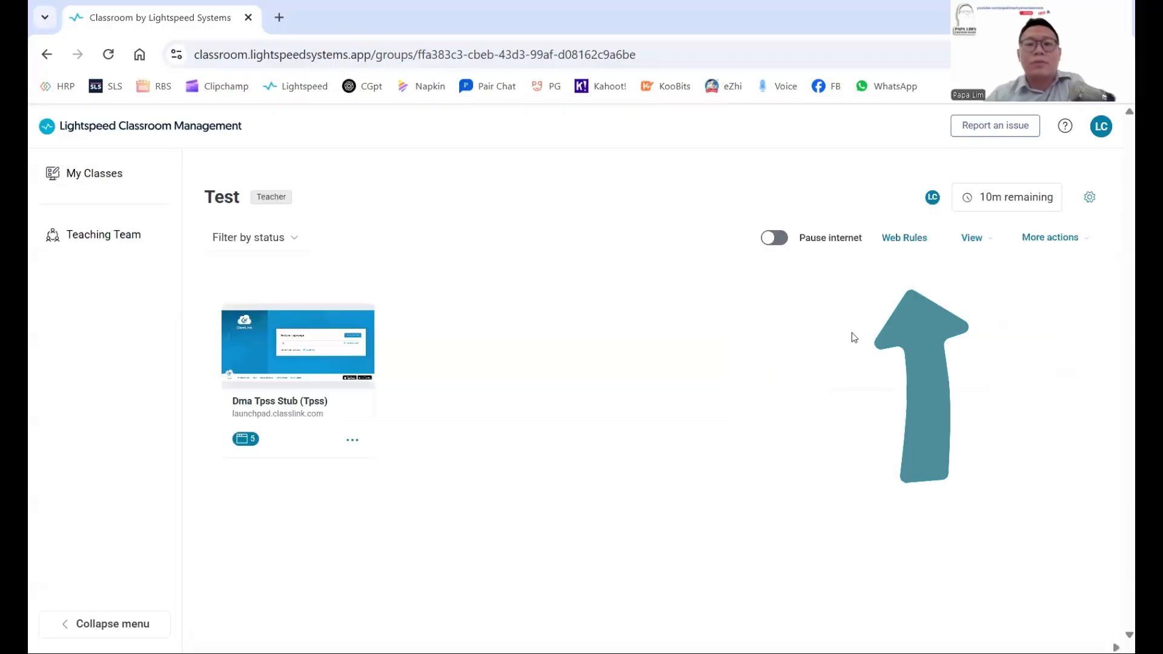
# Inspect the seven sites on the Basic allow list, then cancel the edit without saving changes.
pyautogui.click(907, 242)
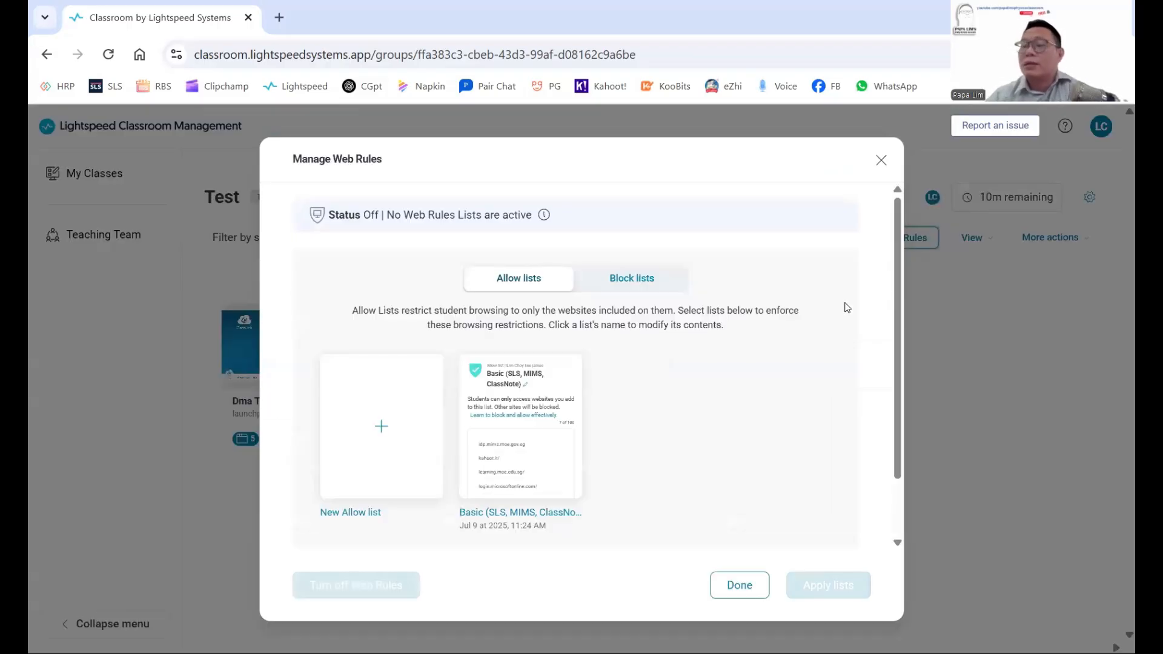
pyautogui.moveTo(536, 427)
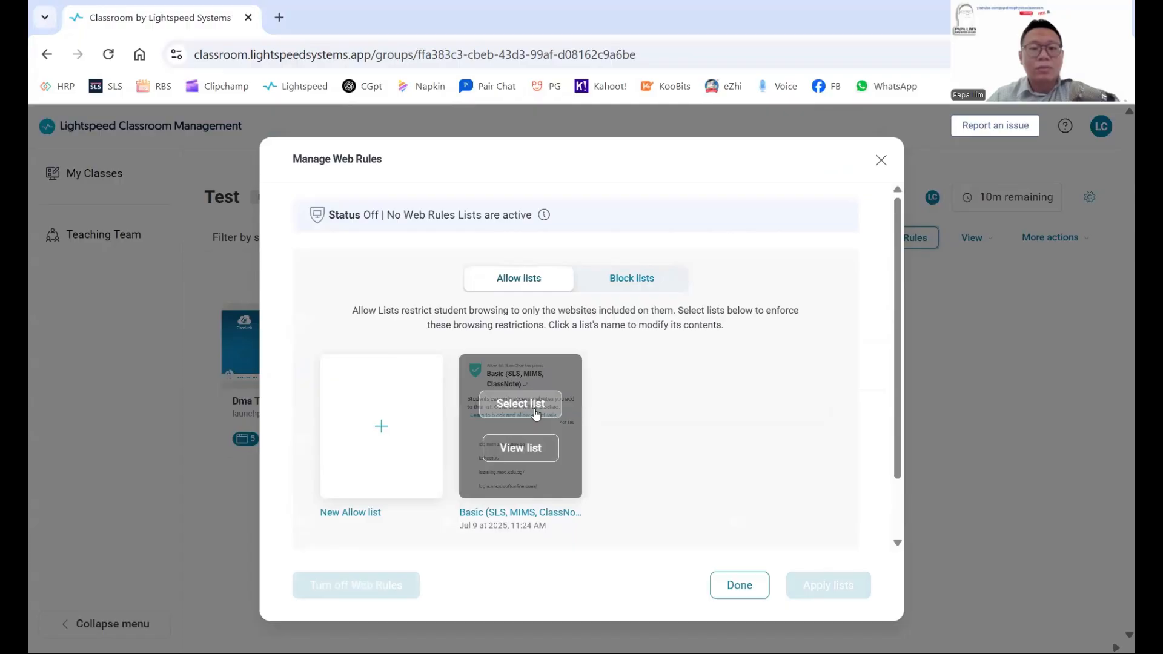
pyautogui.click(524, 452)
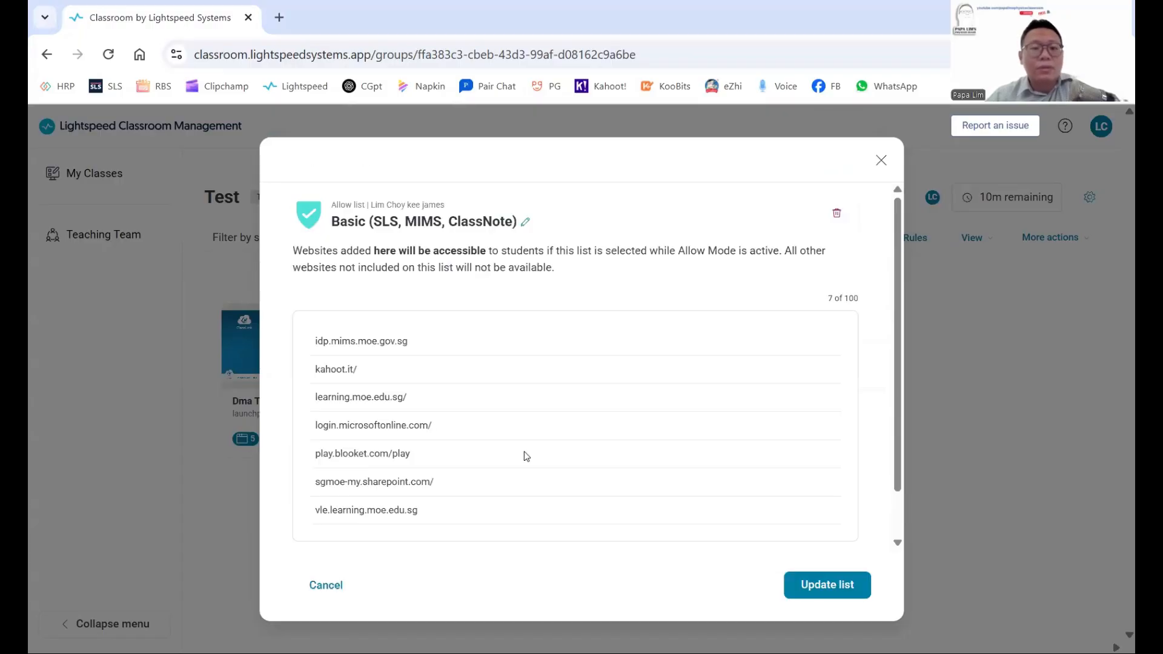
pyautogui.scroll(-1, 474, 453)
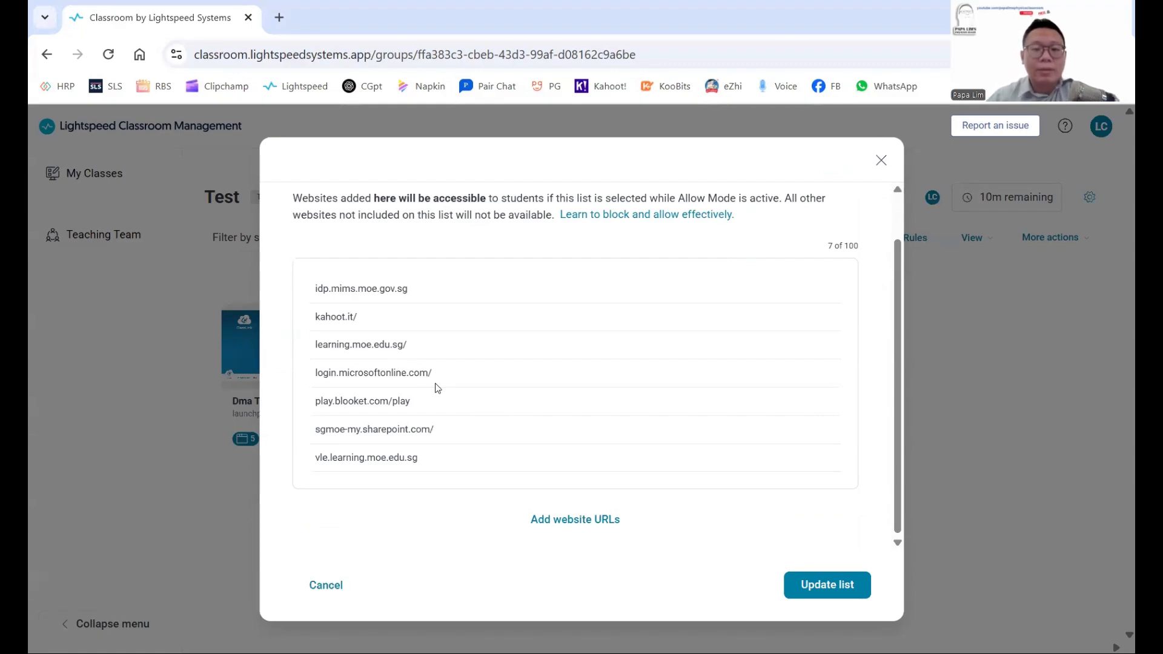
pyautogui.click(569, 530)
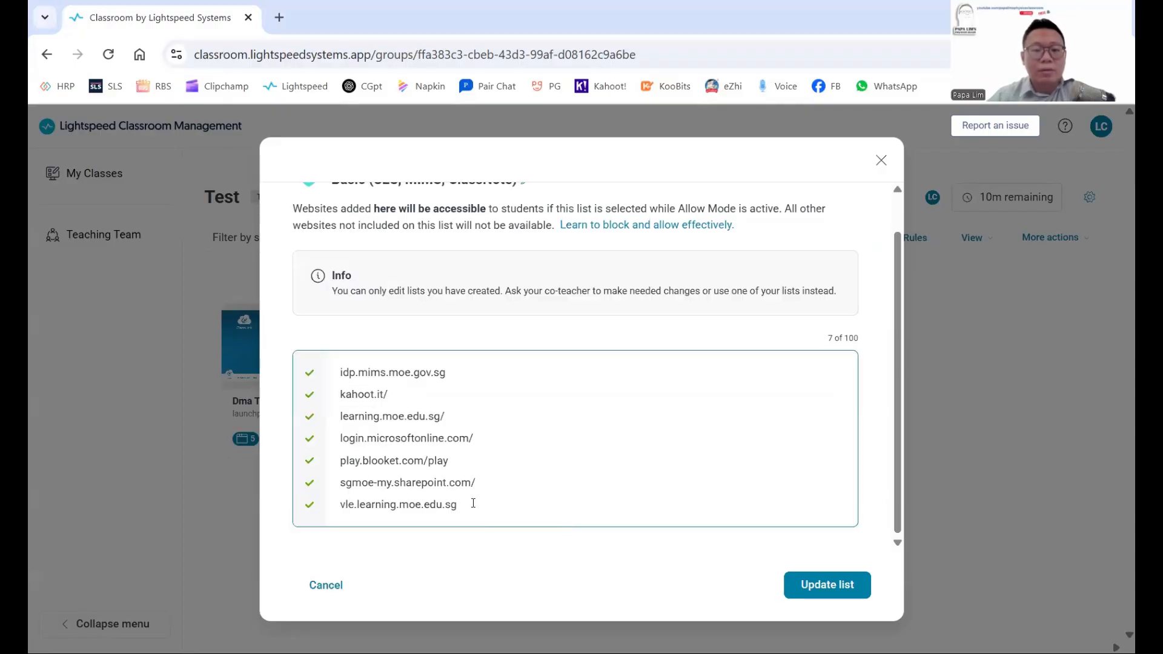
pyautogui.press('Return')
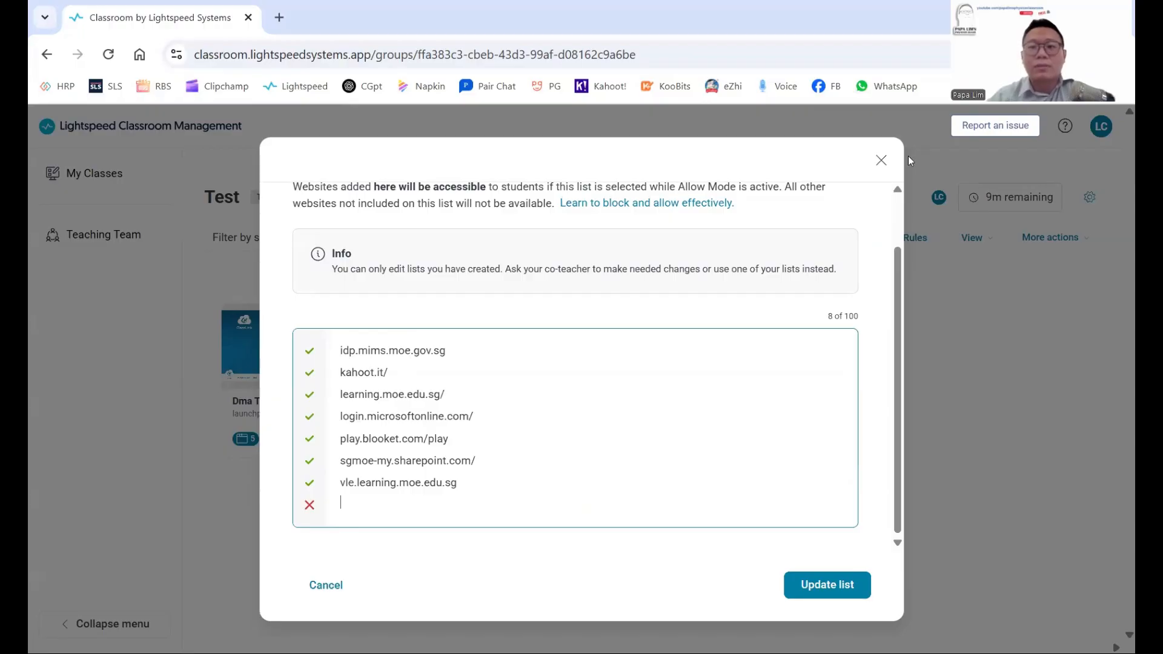
pyautogui.click(881, 162)
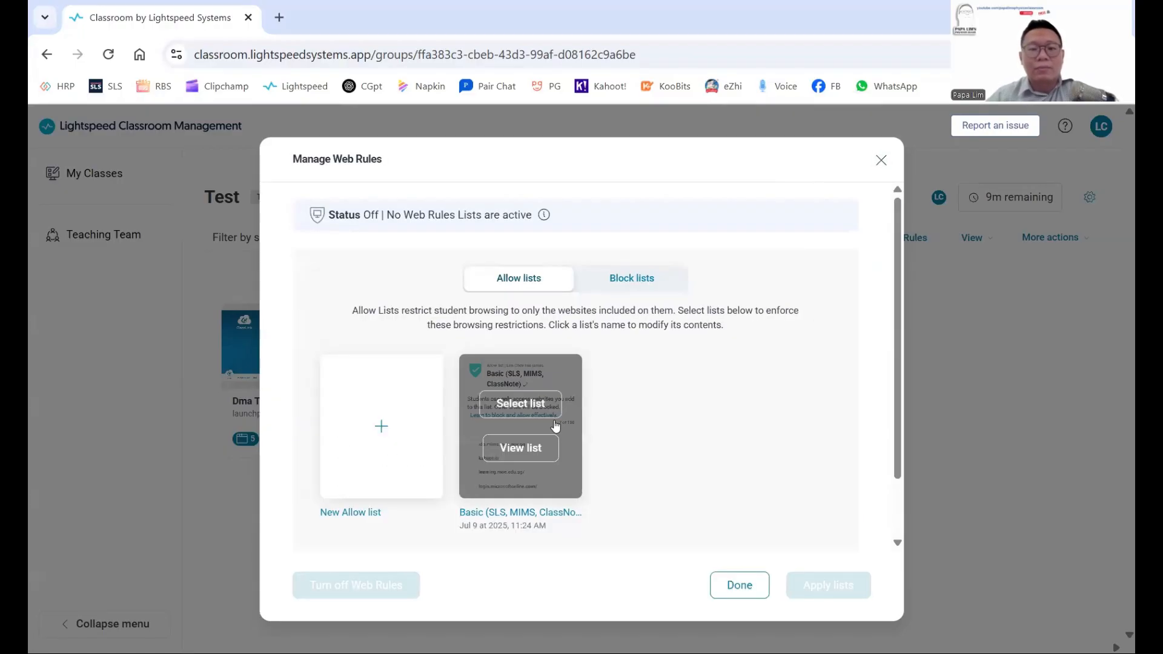
# Select the Basic (SLS, MIMS, ClassNote) allow list and apply it to the Test class.
pyautogui.click(535, 410)
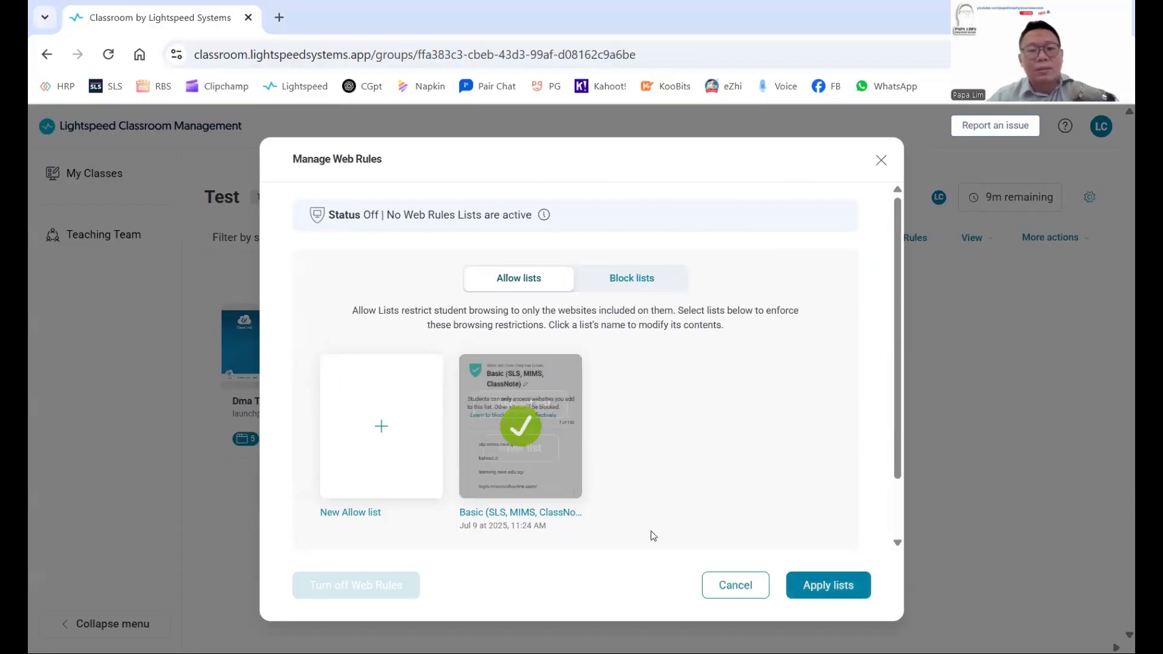
pyautogui.click(824, 585)
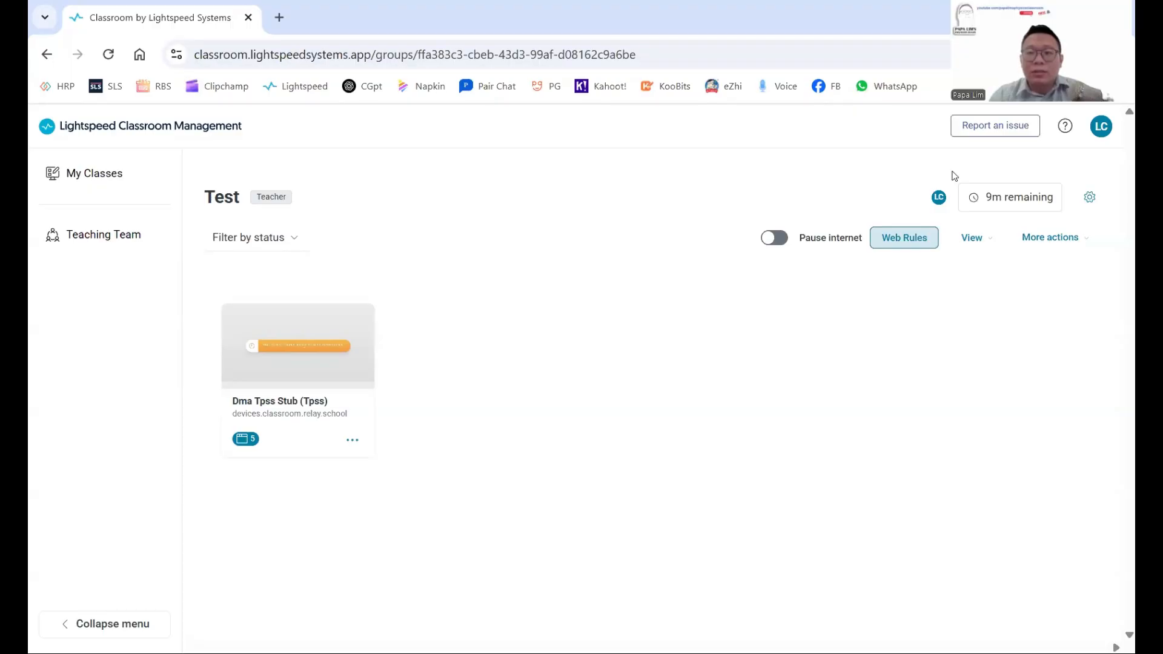
# End the ad hoc Test session from class settings and return to My Classes.
pyautogui.click(1091, 204)
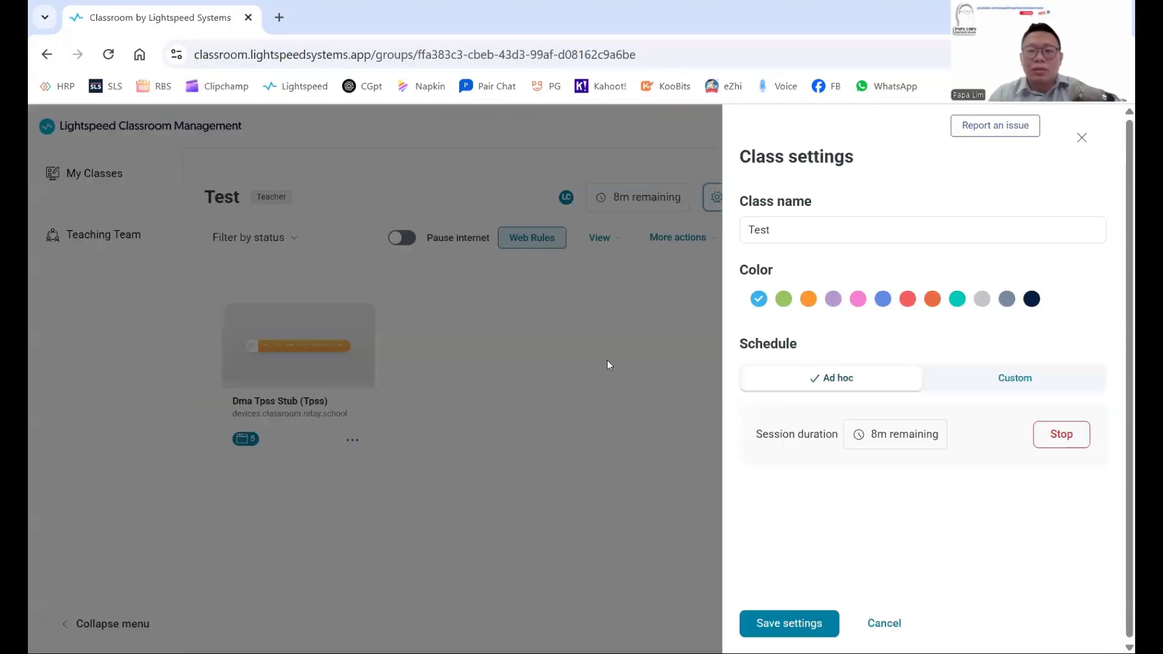
pyautogui.click(608, 363)
pyautogui.click(1089, 199)
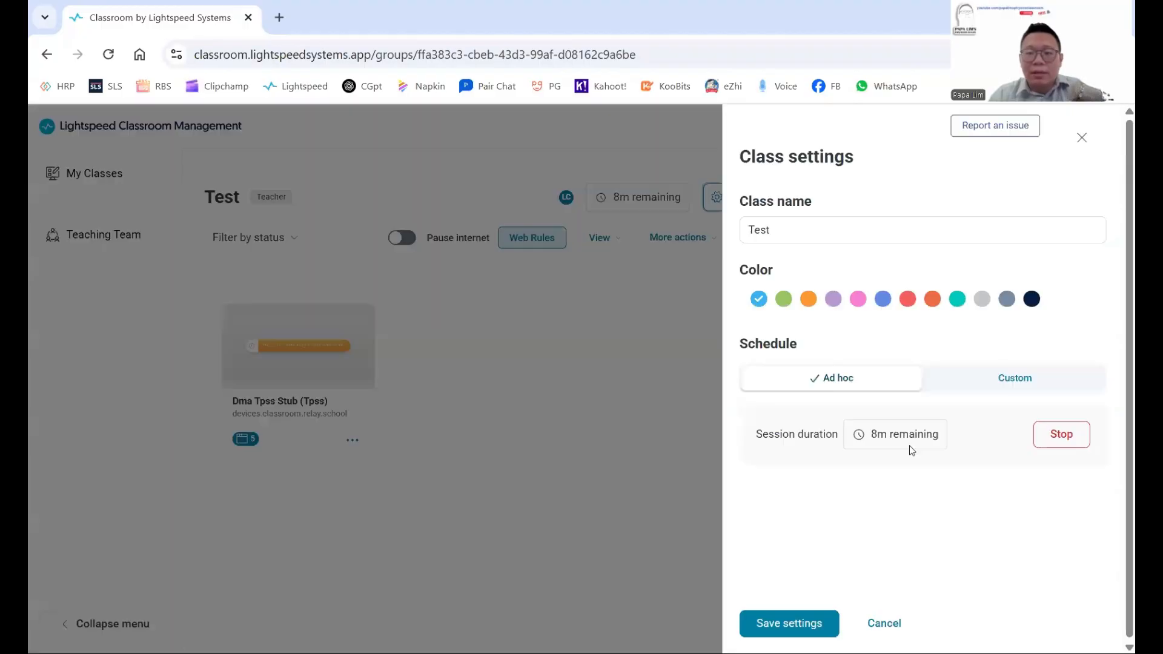
pyautogui.click(1045, 440)
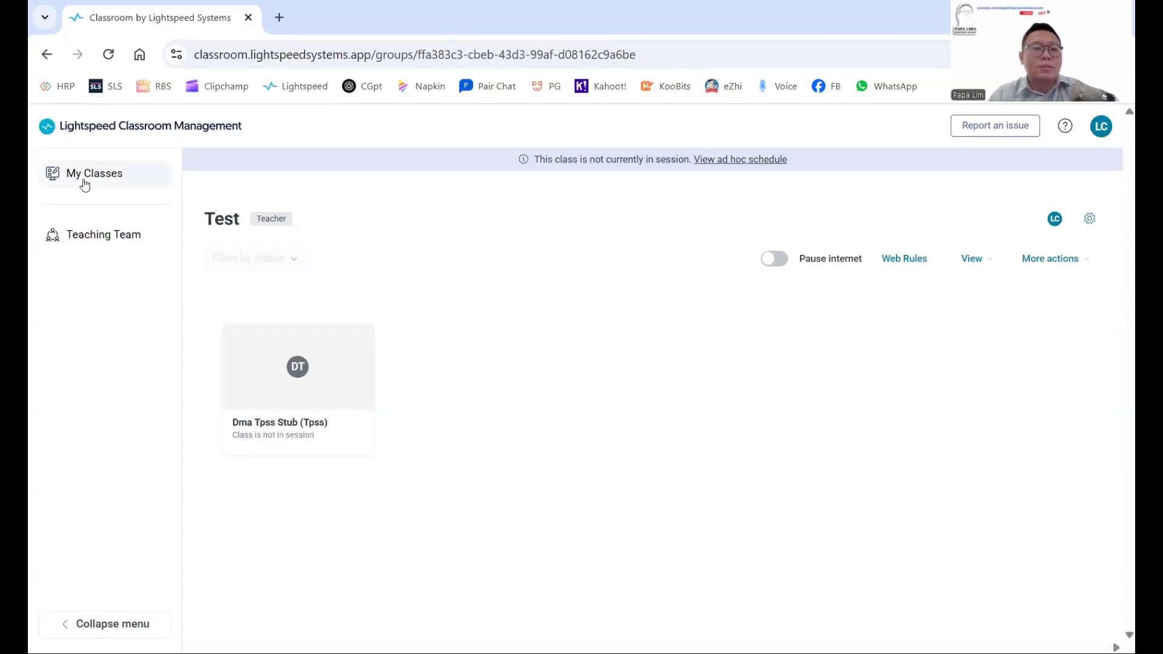
pyautogui.click(85, 185)
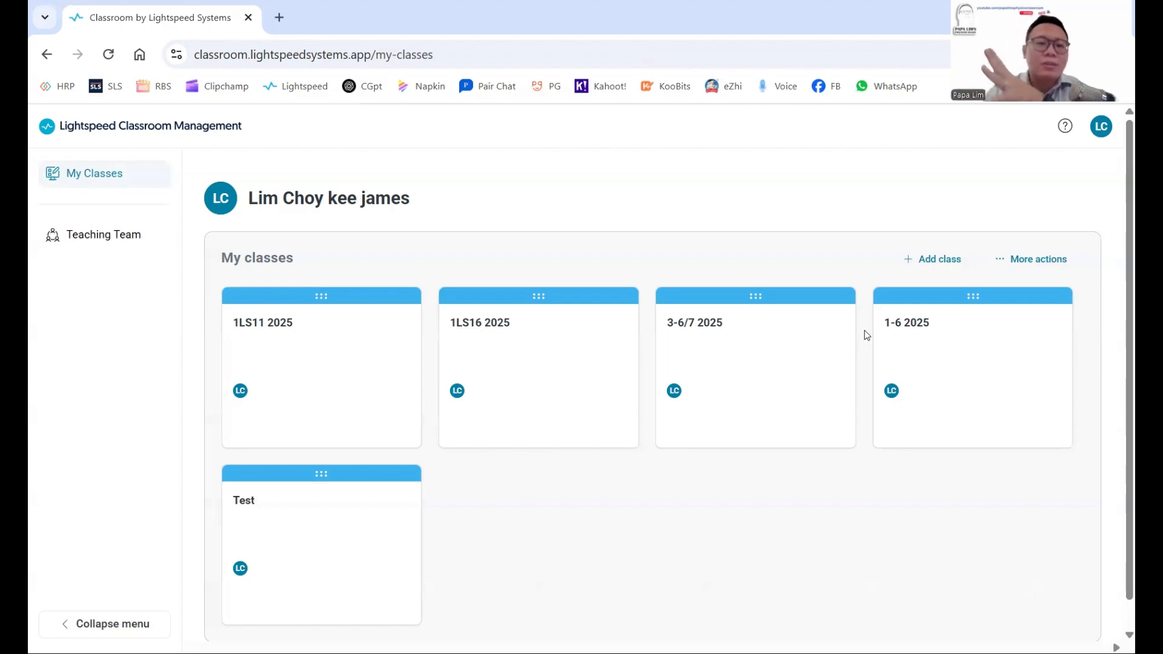
# Bring up the Test class from My Classes, its single student shown as not in session.
pyautogui.moveTo(802, 287)
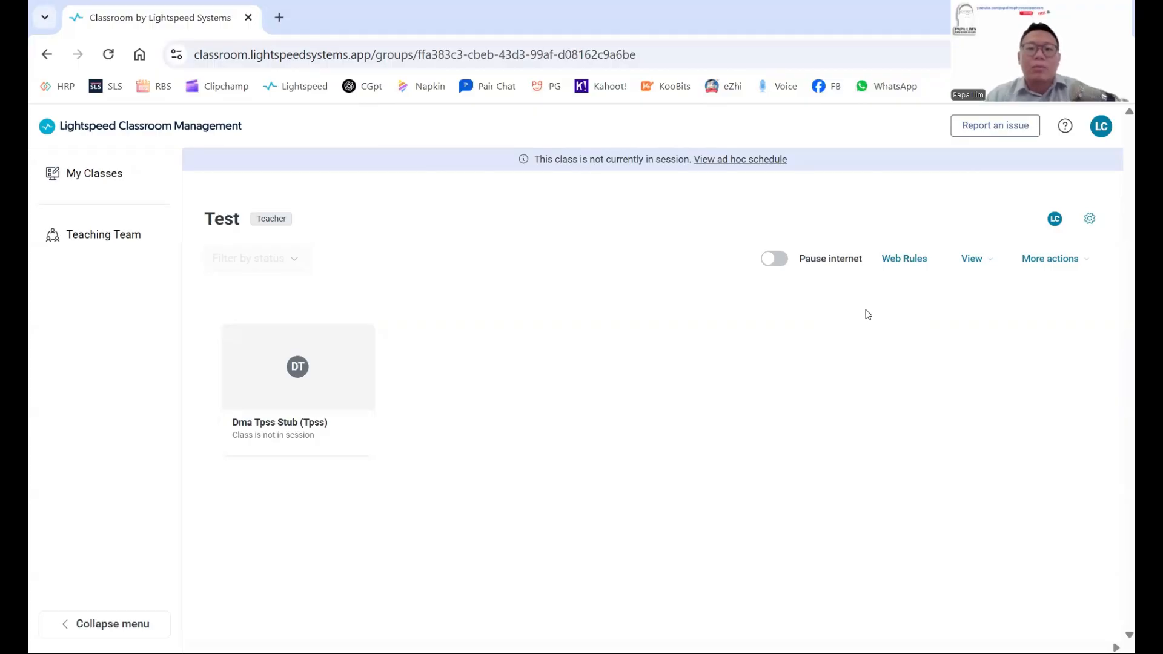
# View the seven websites on the Basic allow list, then close the list and Web Rules window.
pyautogui.click(913, 267)
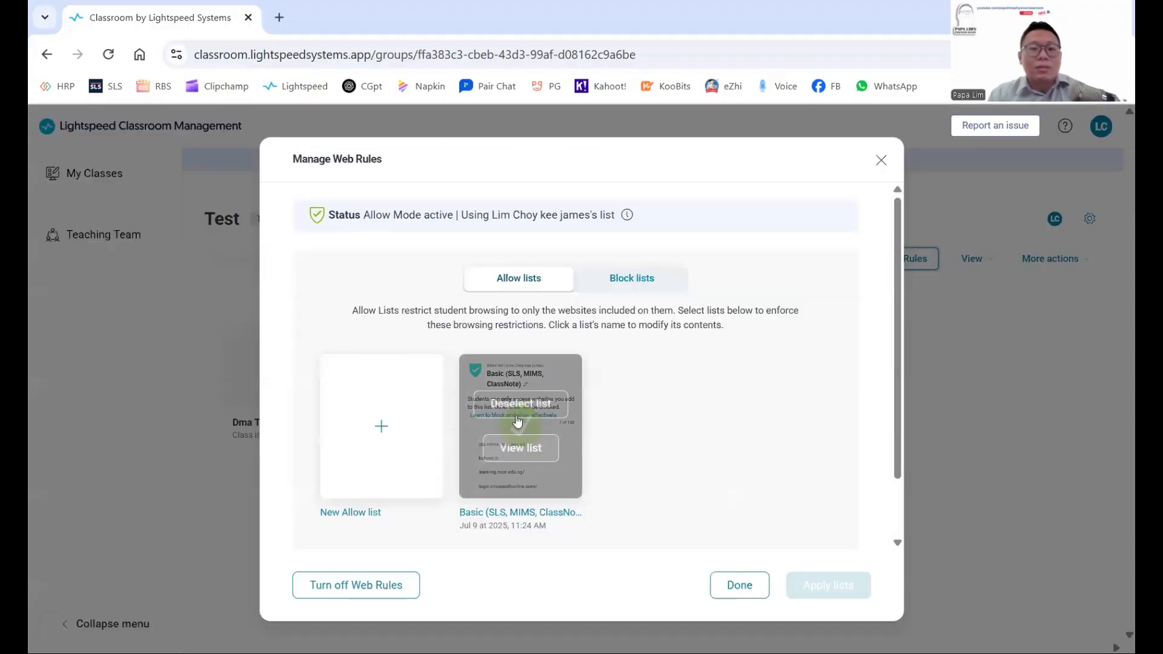
pyautogui.click(519, 446)
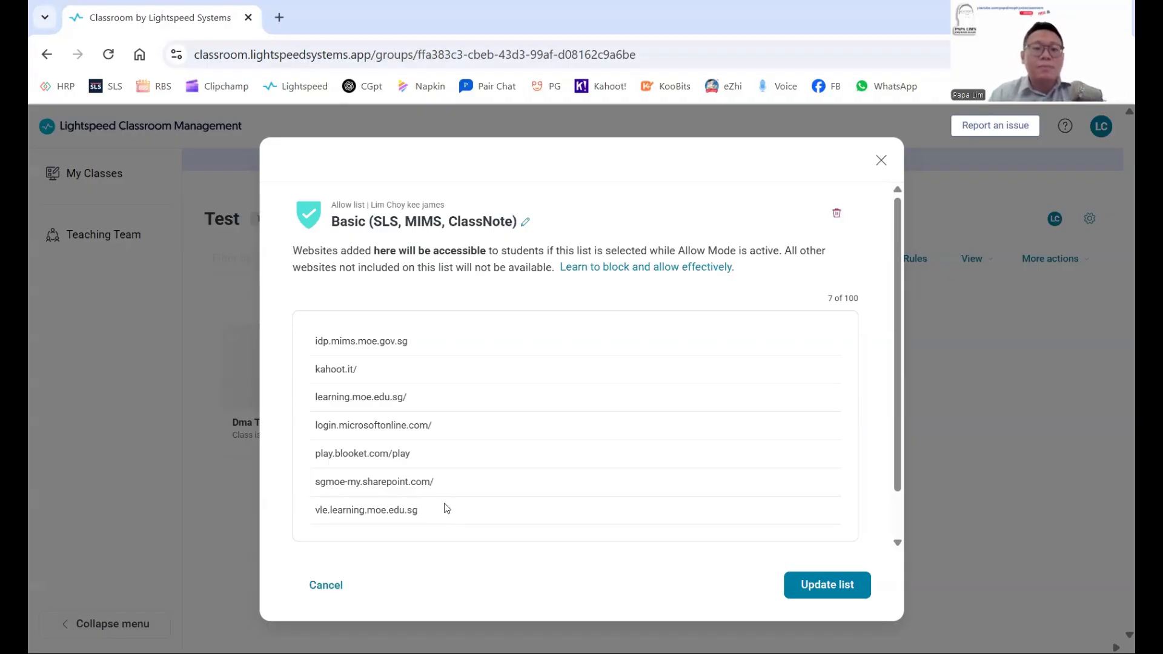
pyautogui.click(881, 161)
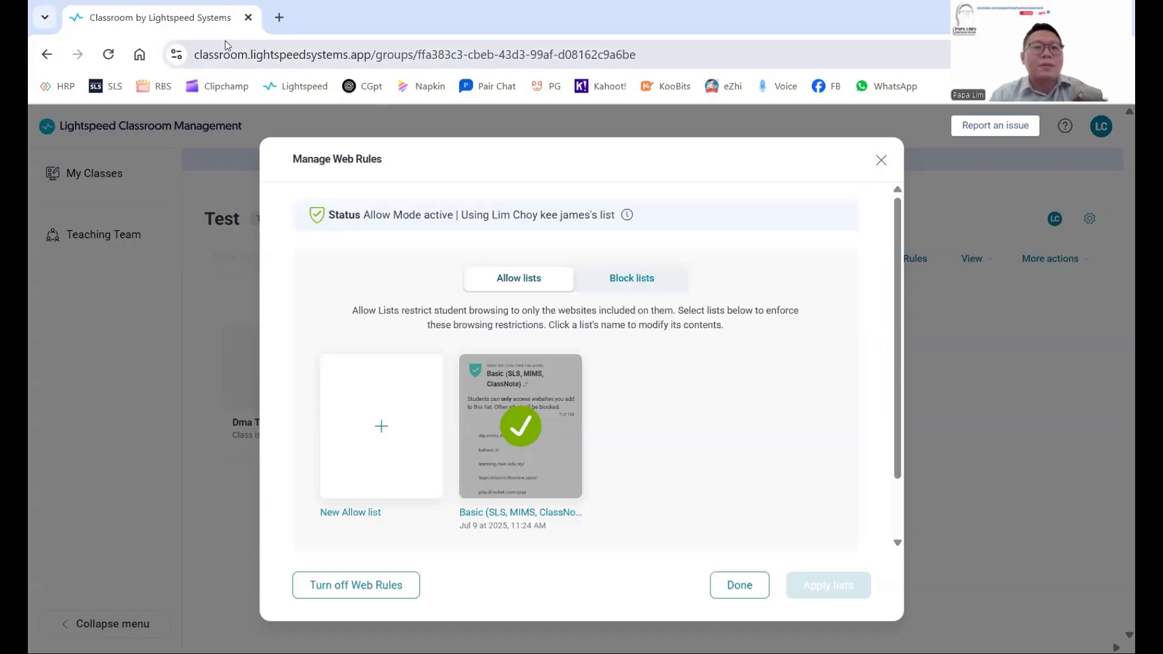
pyautogui.click(877, 163)
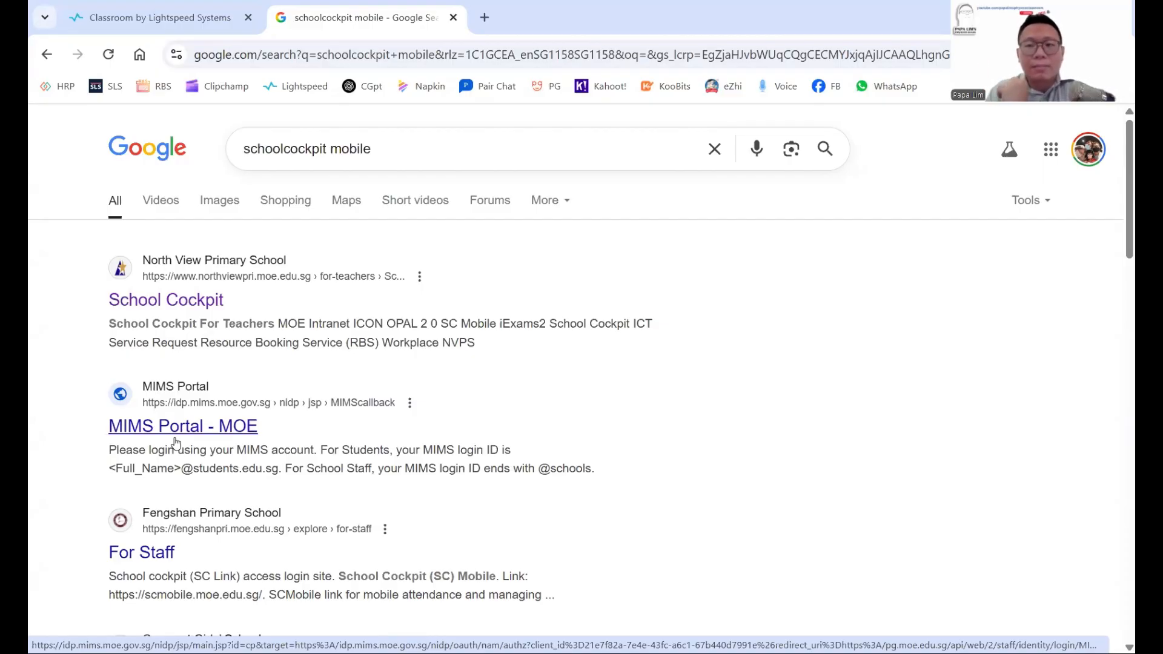
# Scroll through the 'schoolcockpit mobile' Google results to review the SC Mobile - estl.edu.sg entry.
pyautogui.scroll(-10, 318, 375)
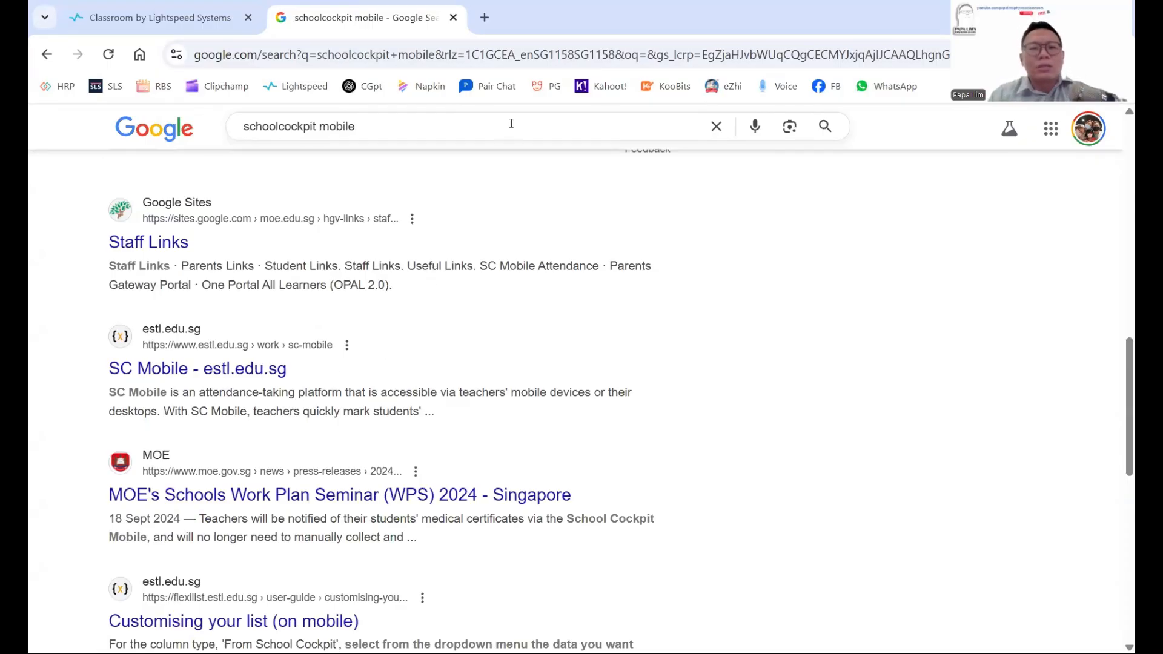
pyautogui.scroll(4, 511, 124)
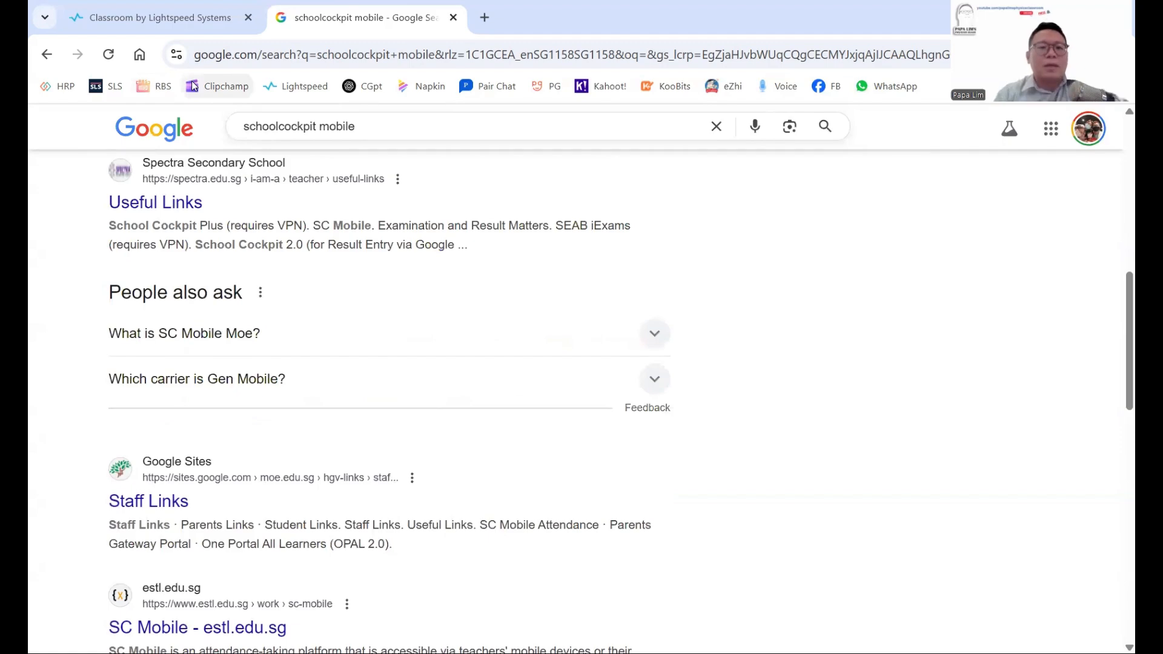
# Go back to the Lightspeed Test class, open its Web Rules, and start a new browser tab.
pyautogui.click(197, 19)
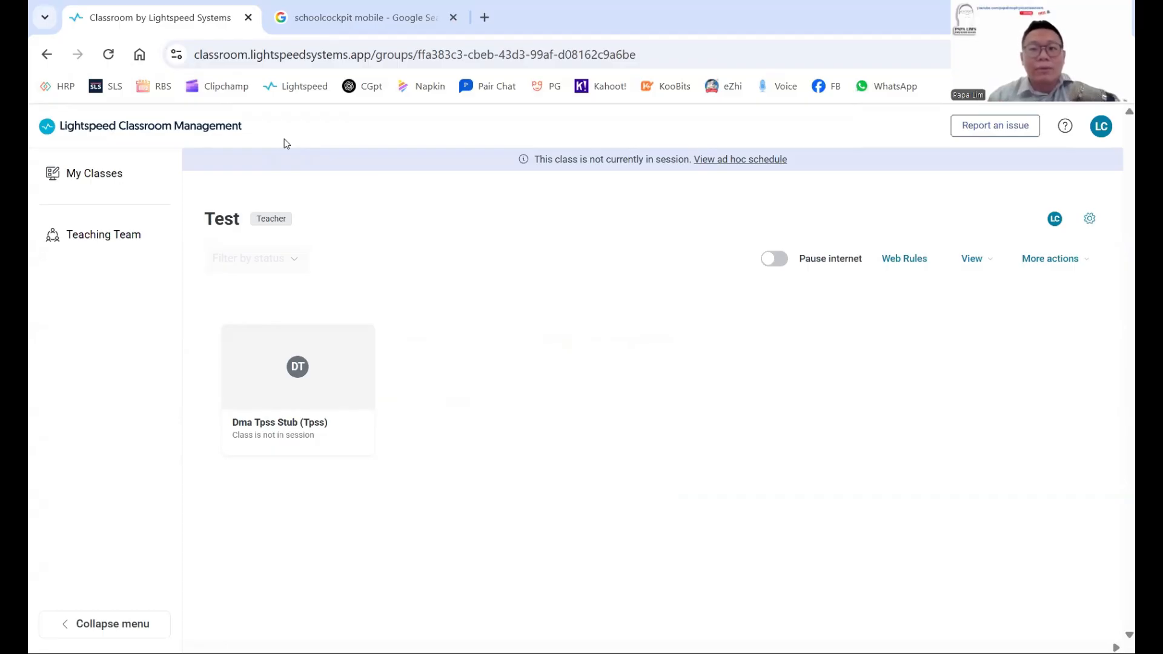
pyautogui.rightClick(365, 93)
pyautogui.click(862, 283)
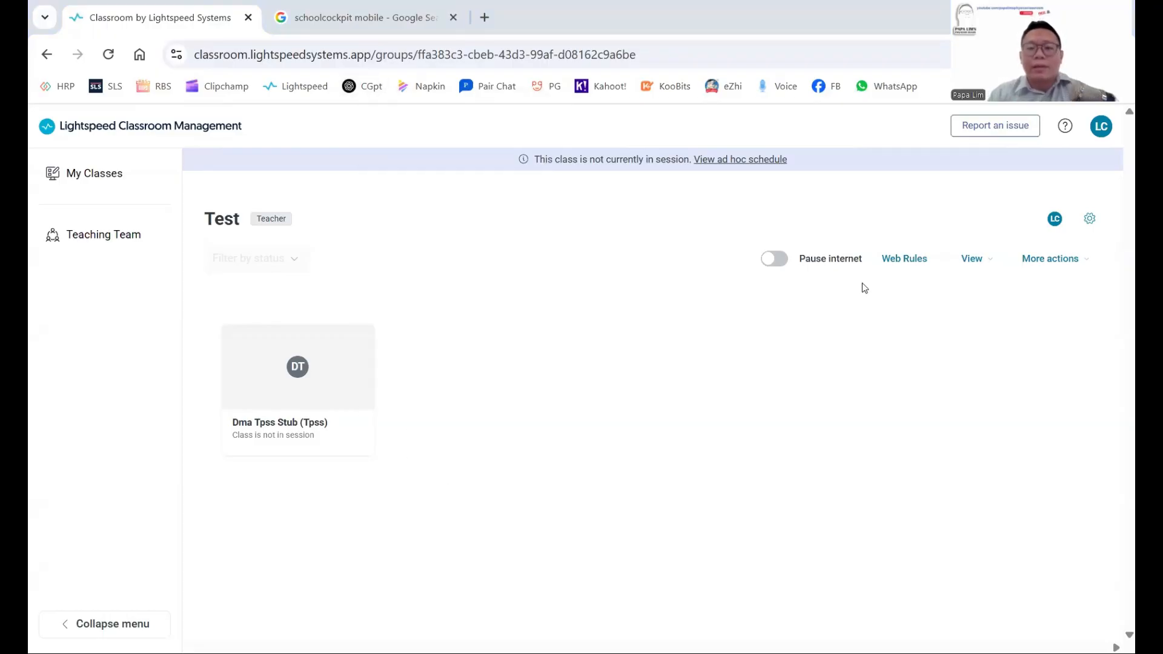
pyautogui.click(893, 267)
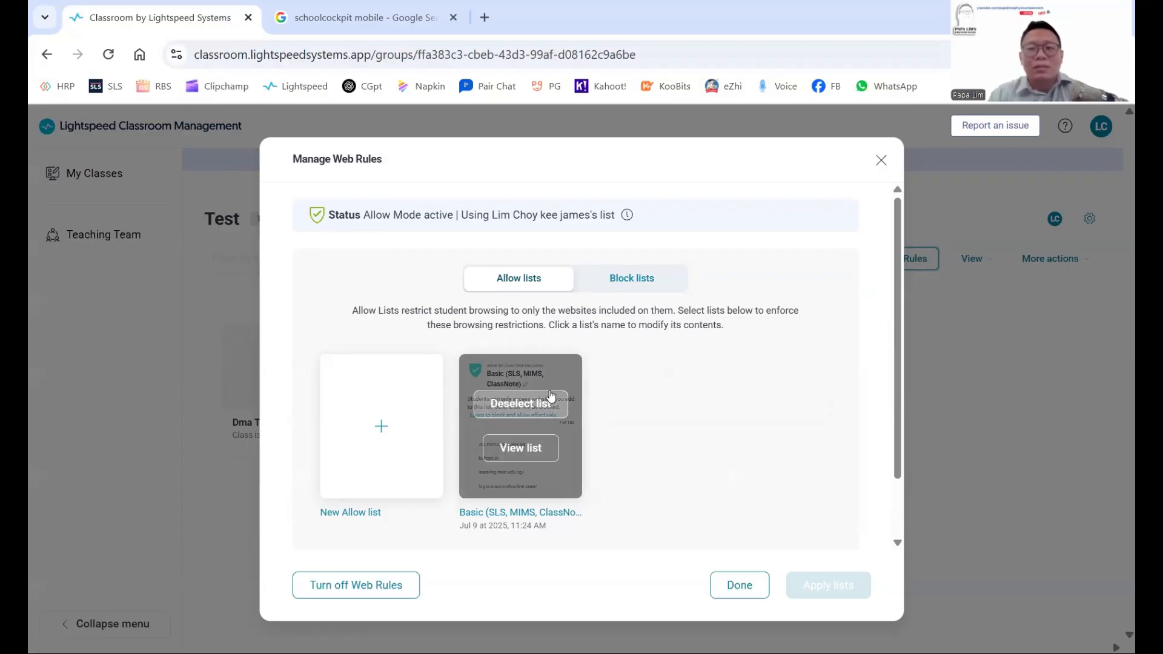
pyautogui.hotkey('ctrl', 't')
# Search Google for 'sls', open the SLS Info-Site, then return to the Lightspeed tab.
pyautogui.click(422, 346)
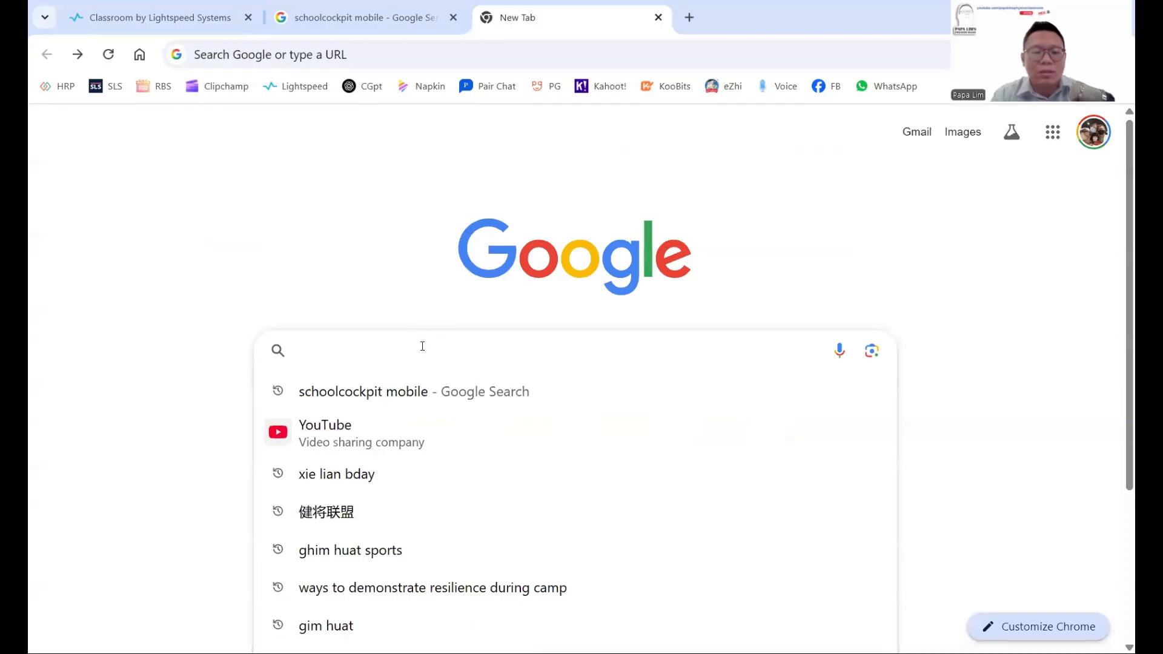
pyautogui.write('sls')
pyautogui.press('Return')
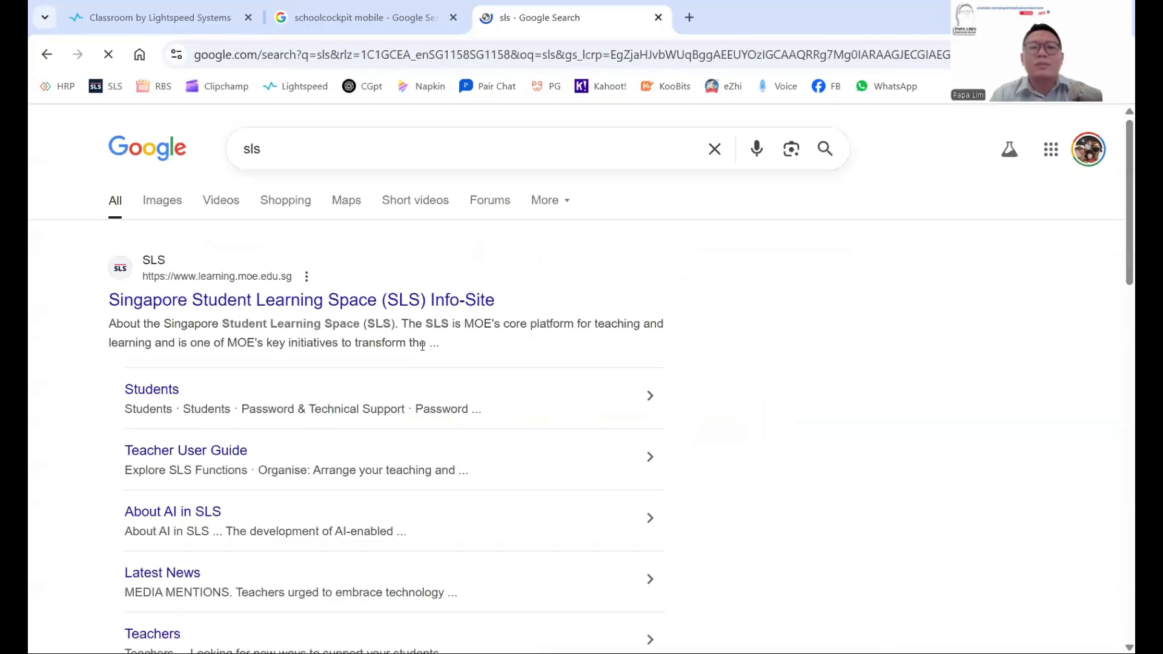
pyautogui.click(405, 299)
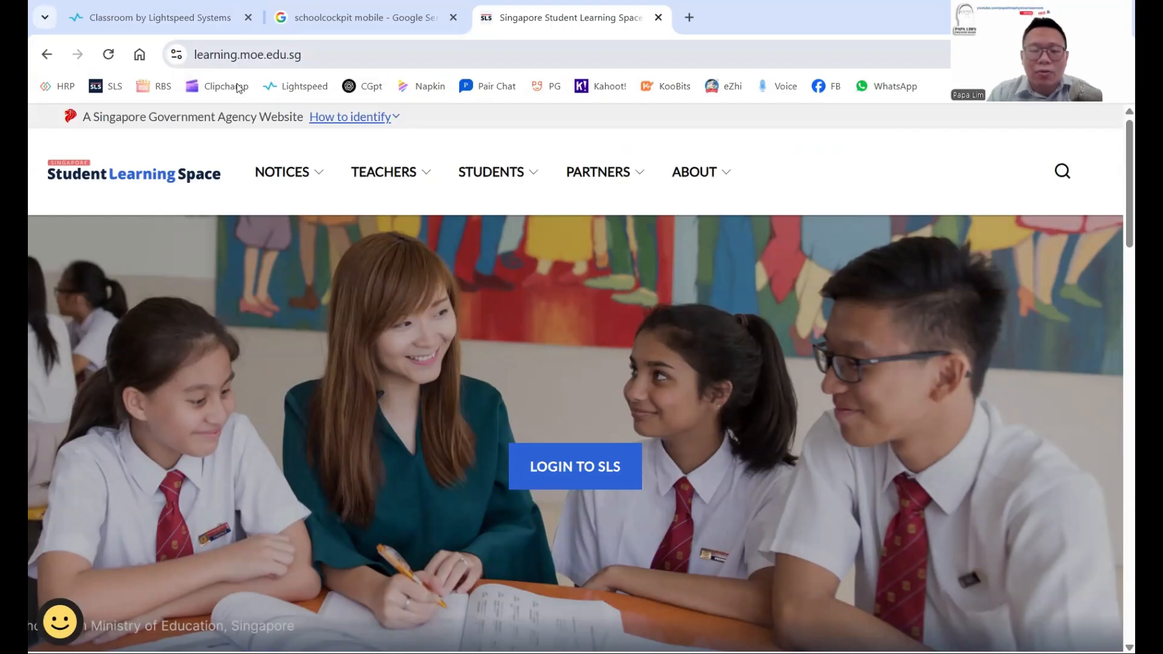
pyautogui.moveTo(307, 56); pyautogui.dragTo(134, 60)
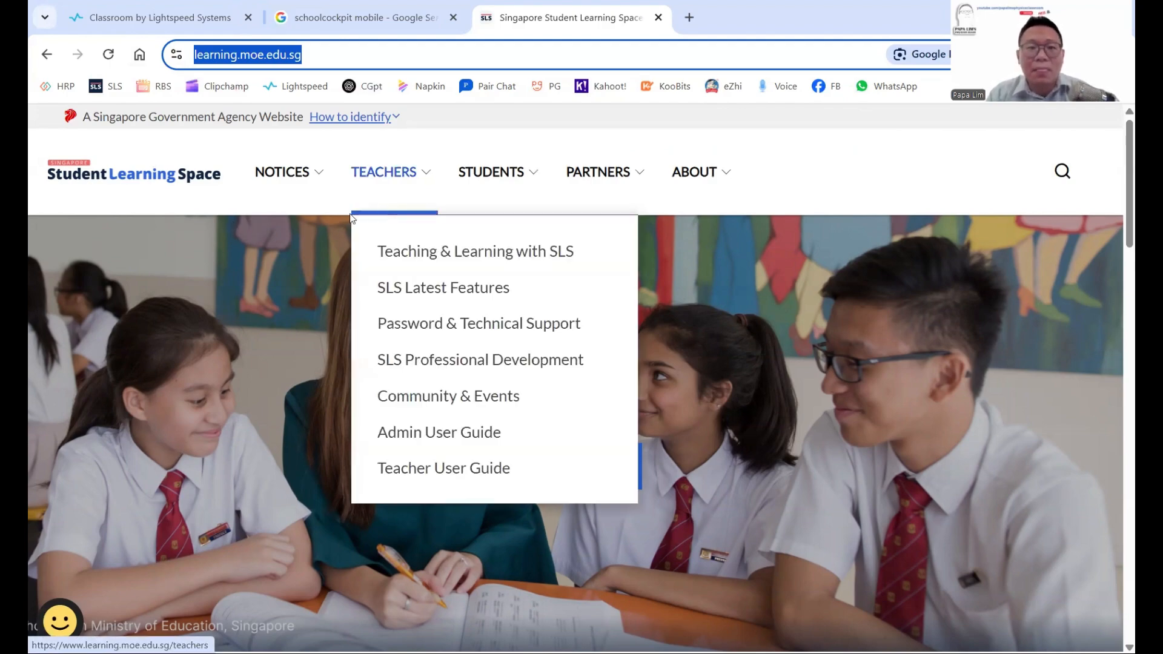
pyautogui.click(192, 6)
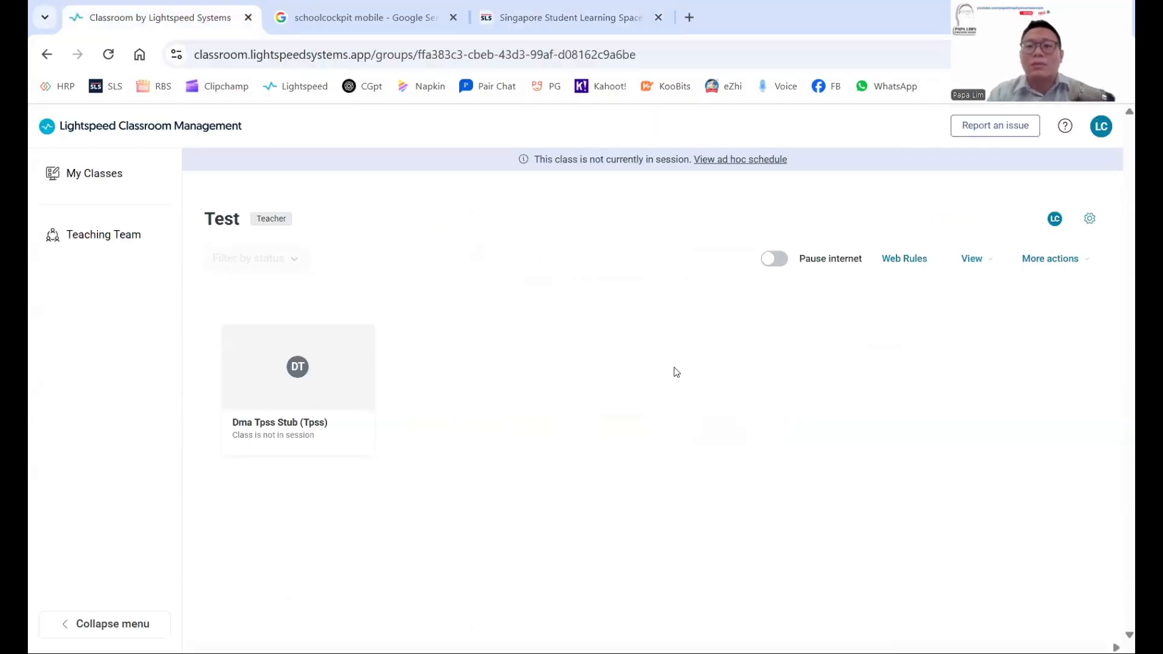
pyautogui.click(908, 264)
pyautogui.moveTo(480, 451)
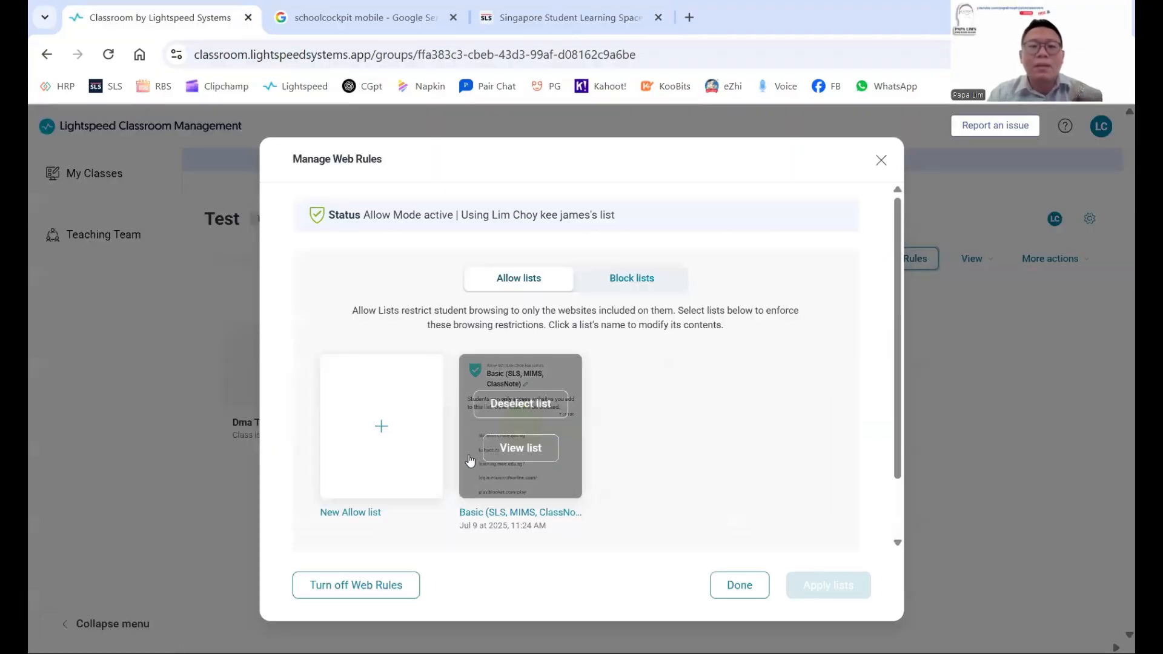
pyautogui.click(519, 448)
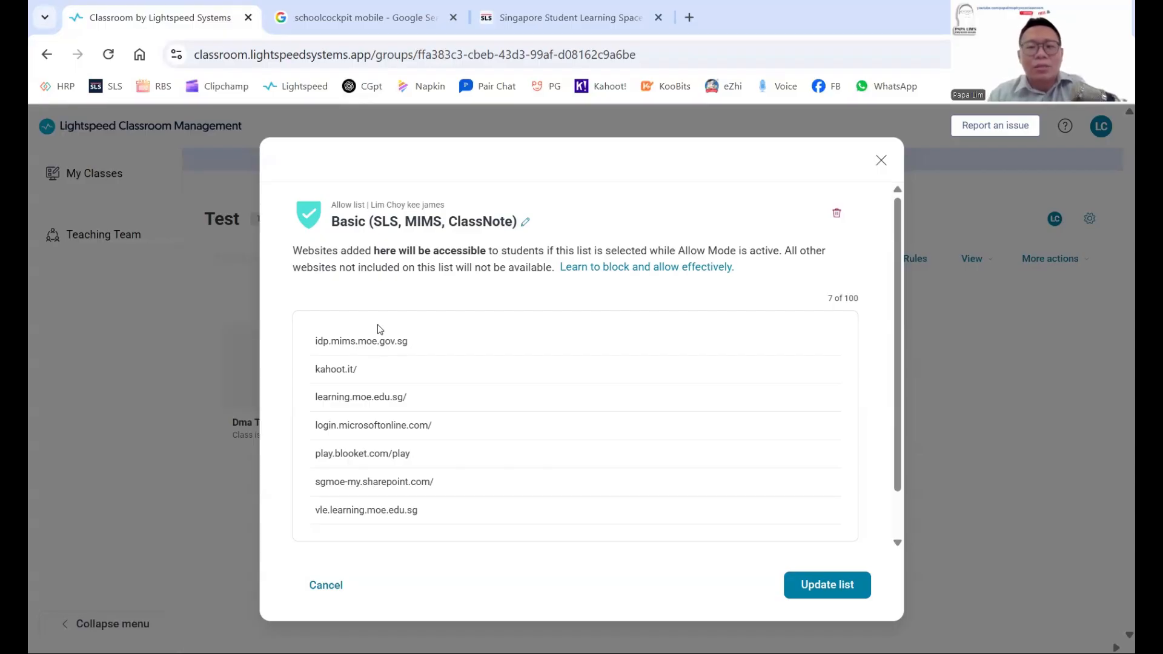
pyautogui.click(881, 161)
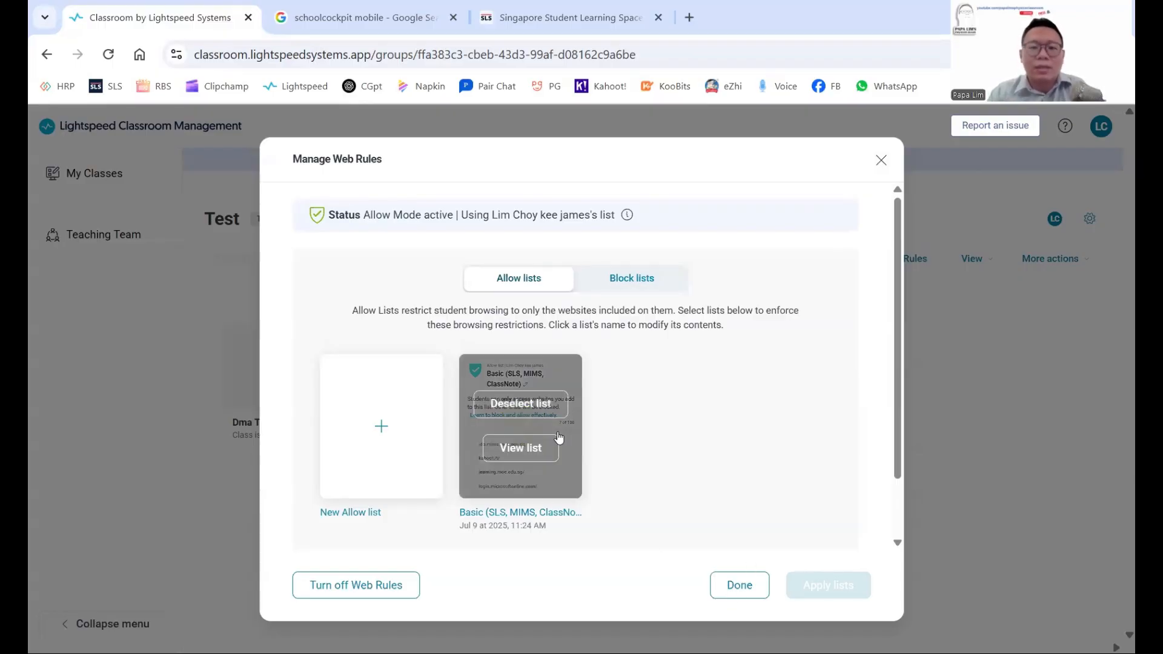
pyautogui.click(732, 589)
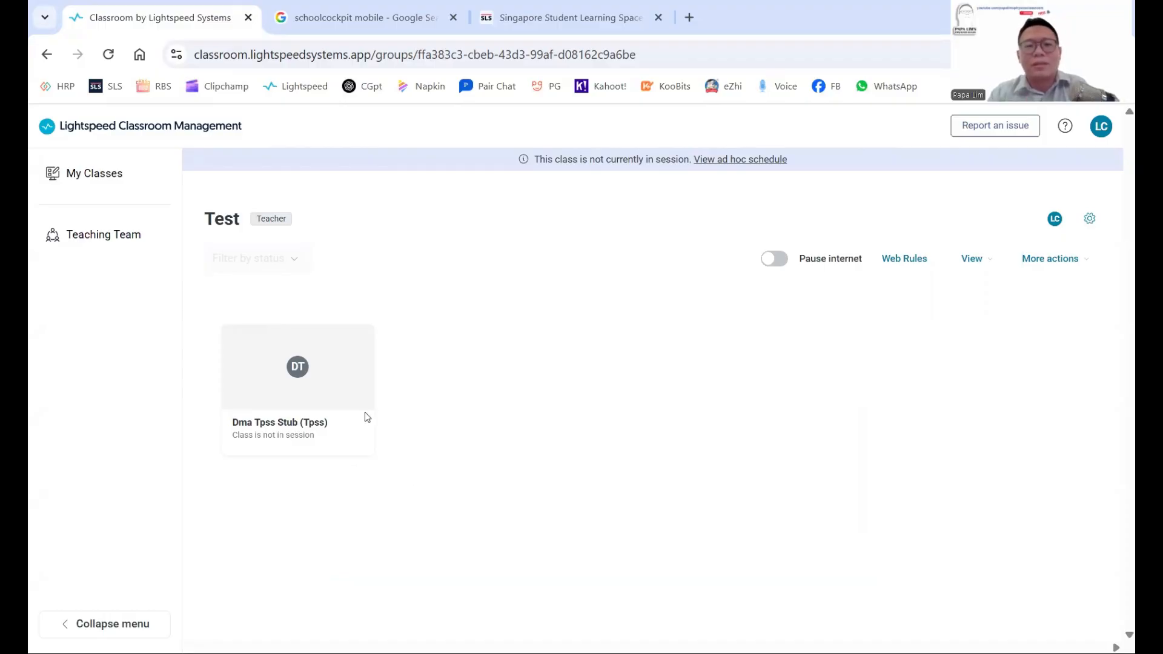
pyautogui.click(923, 262)
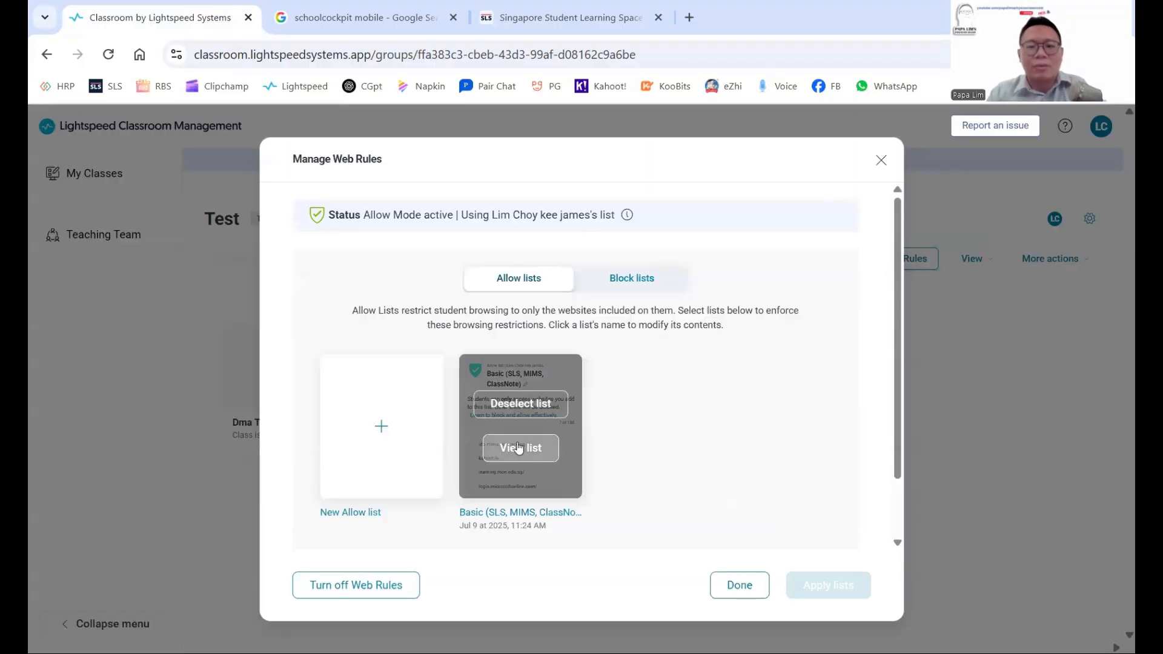
pyautogui.click(516, 447)
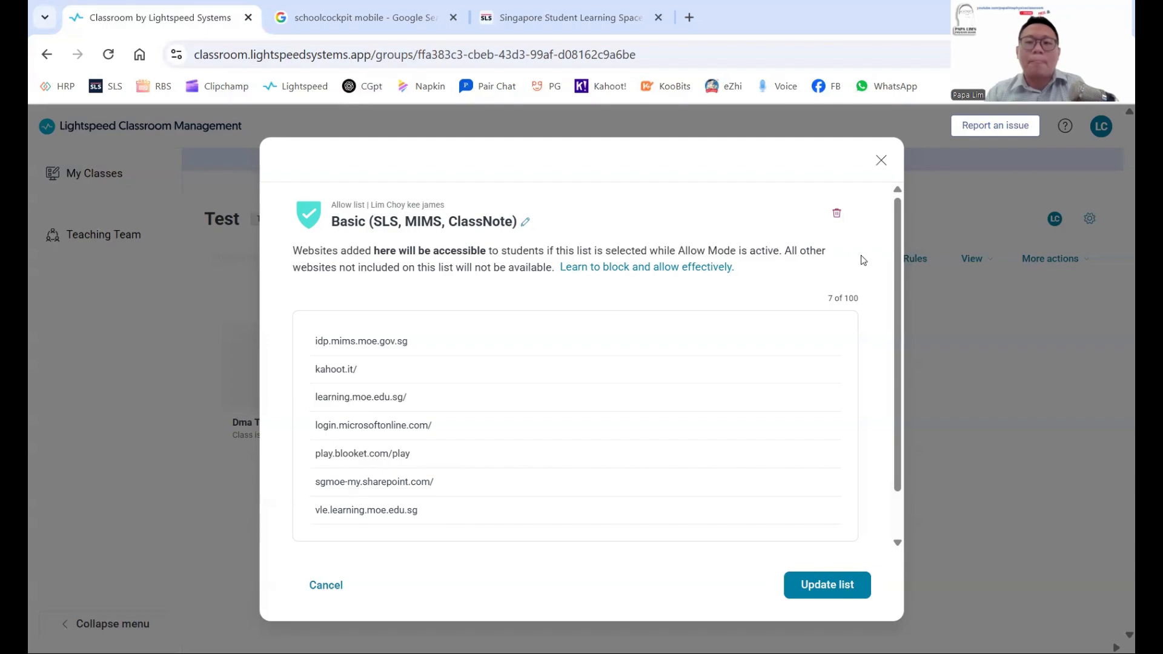
pyautogui.click(881, 161)
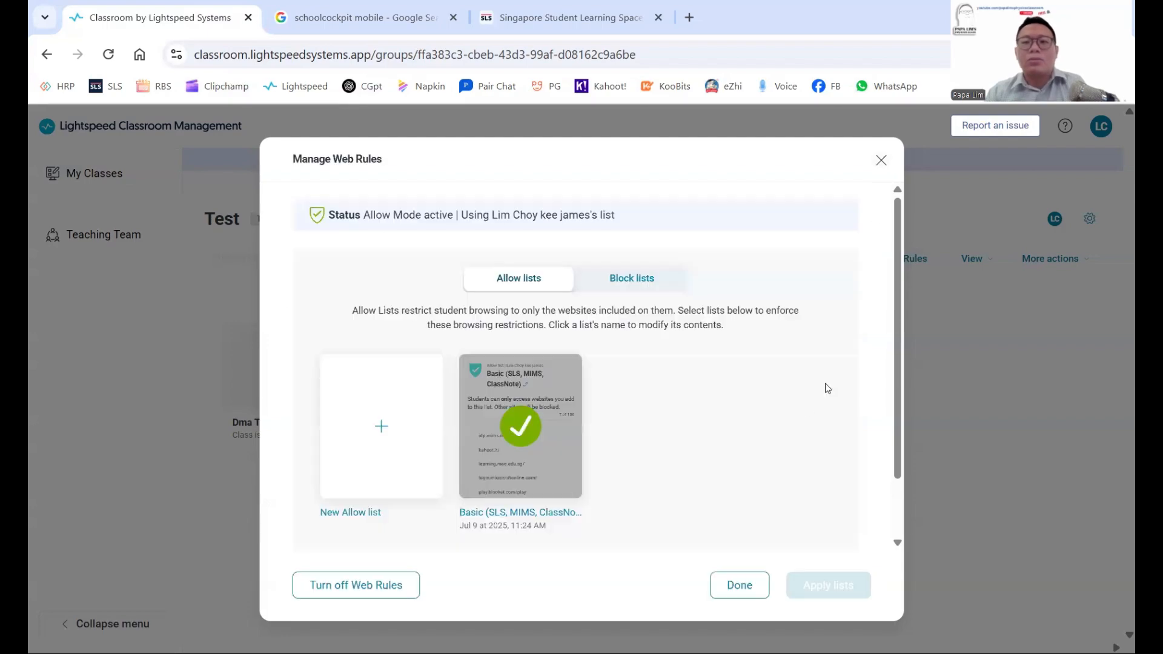
pyautogui.click(881, 160)
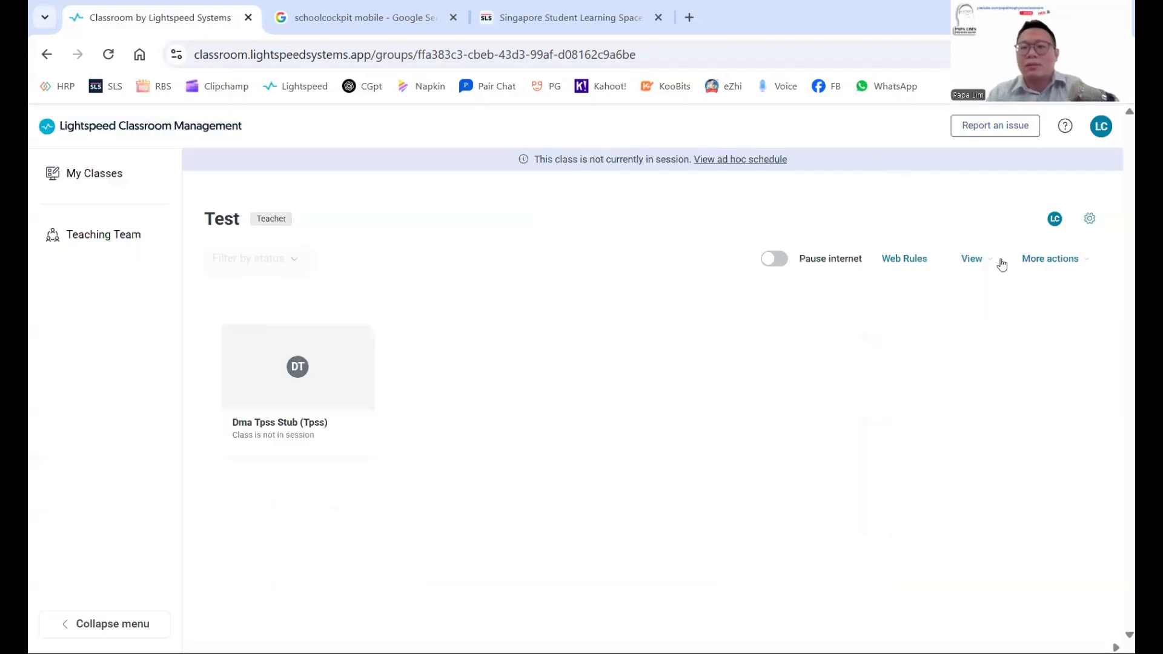
pyautogui.click(1092, 228)
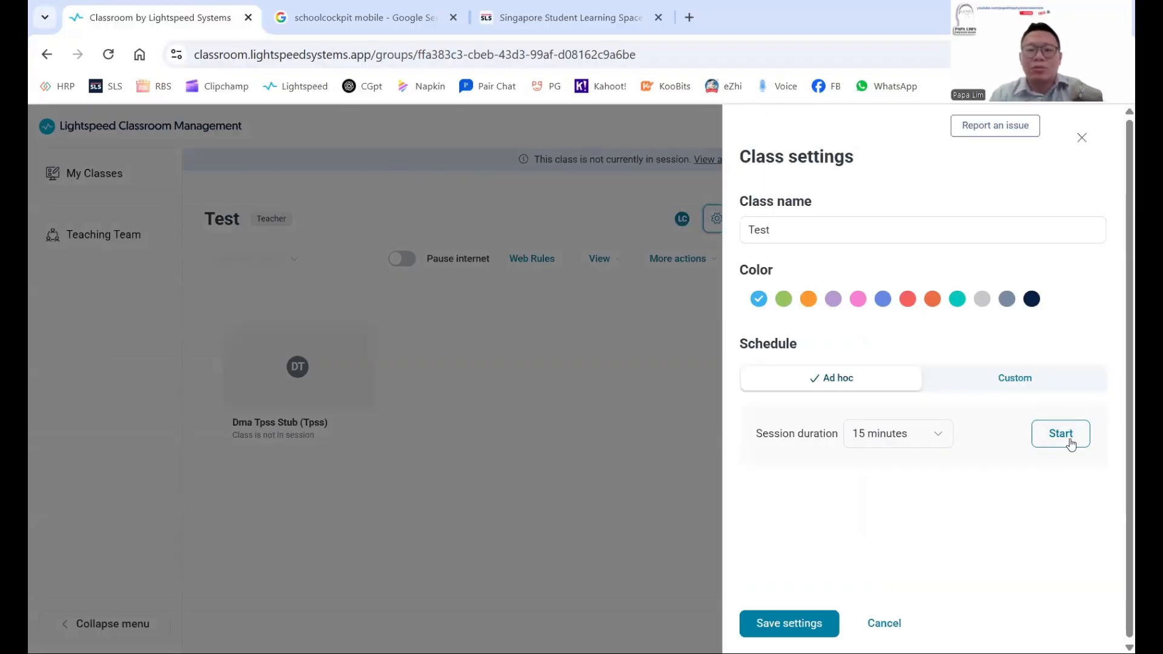
pyautogui.click(902, 435)
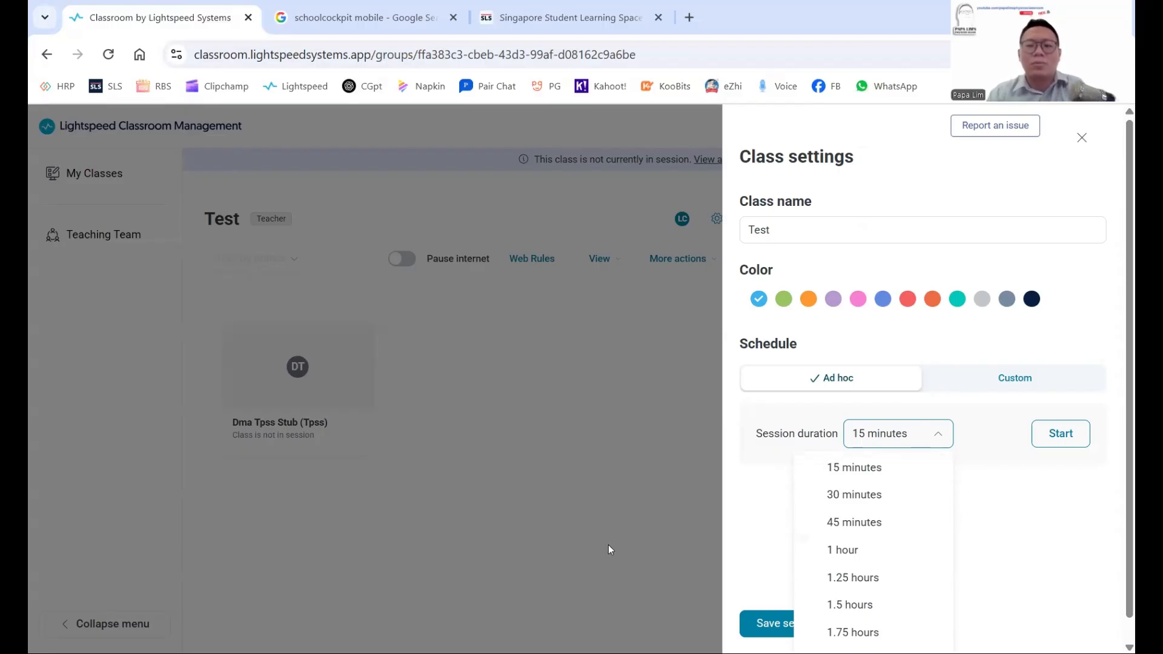
pyautogui.click(533, 552)
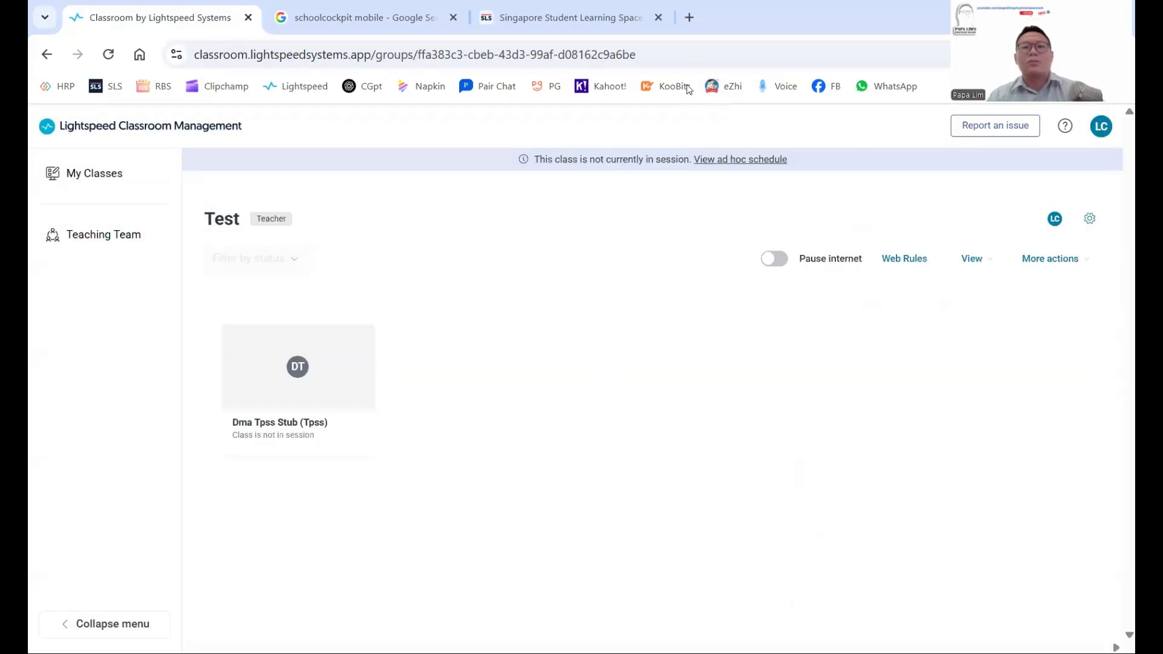